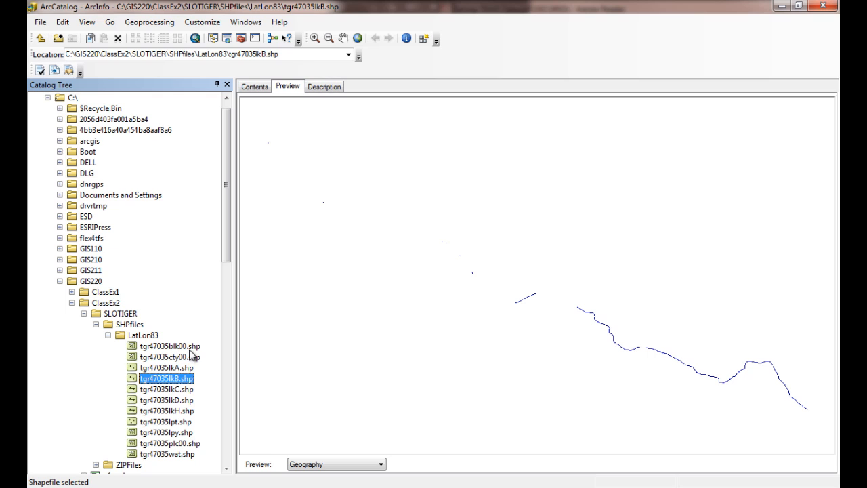
# - Preview the geography of the tgr47035plc00, tgr47035lpt, tgr47035lpy and tgr47035blk00 shapefiles
pyautogui.click(178, 444)
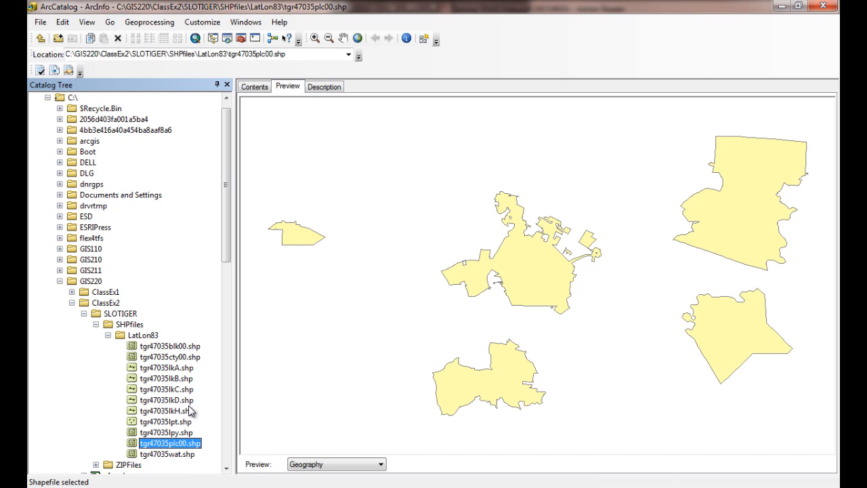
pyautogui.click(182, 424)
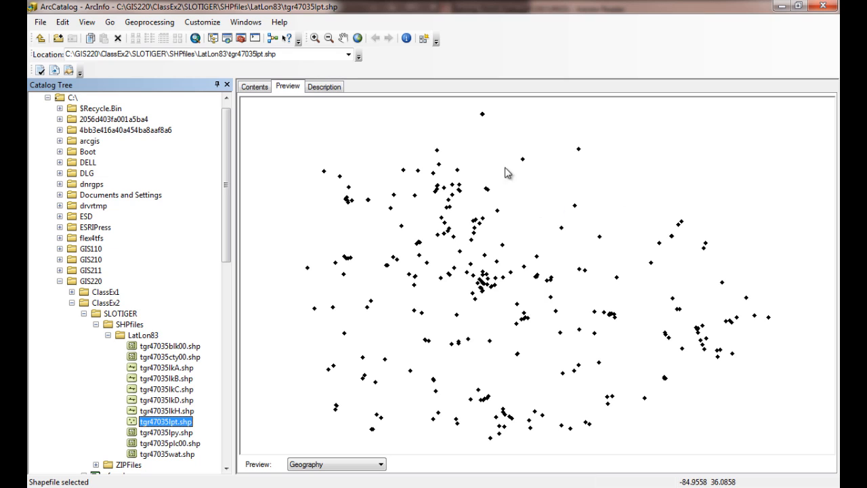
pyautogui.click(170, 432)
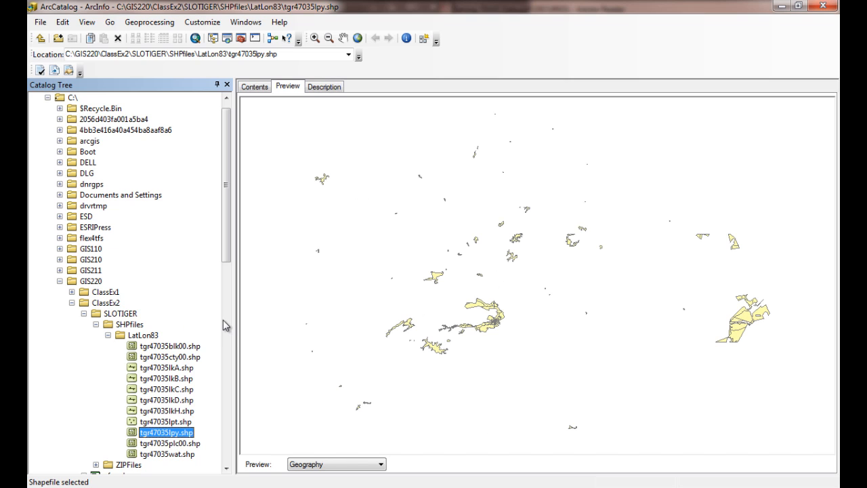
pyautogui.click(165, 347)
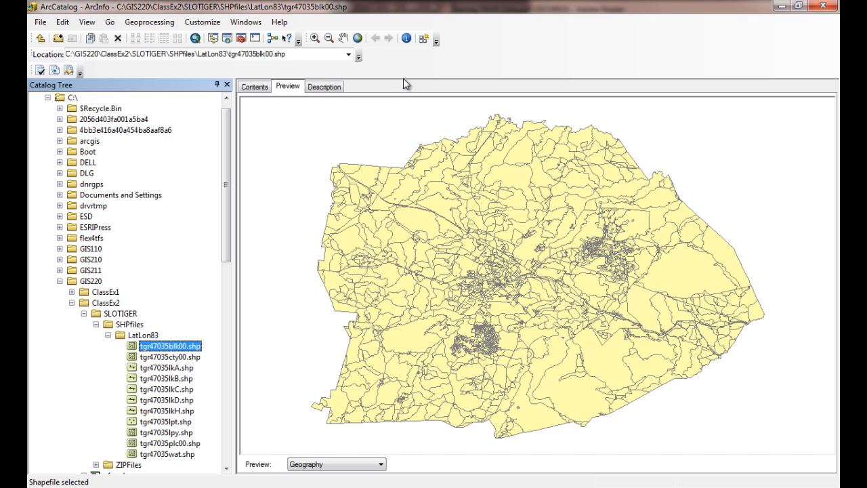
# - Check the XY coordinate system properties of tgr47035blk00.shp, tgr47035lpy.shp and tgr47035lkC.shp
pyautogui.rightClick(162, 350)
pyautogui.click(191, 454)
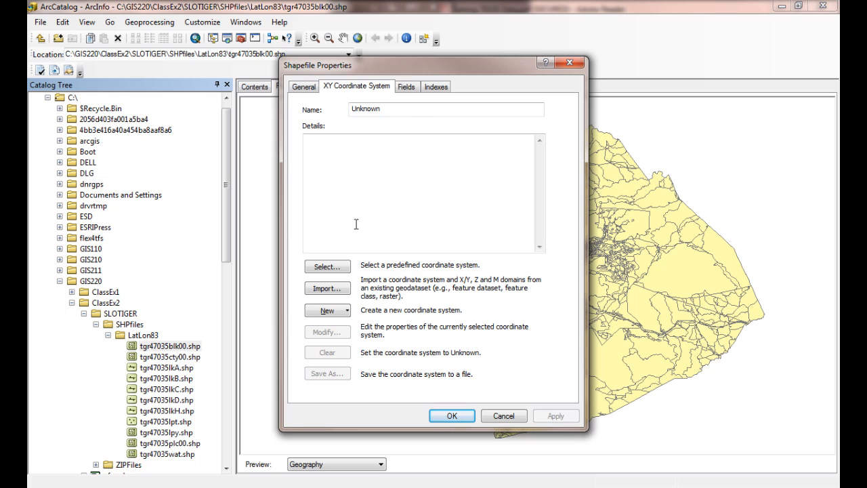
pyautogui.click(575, 61)
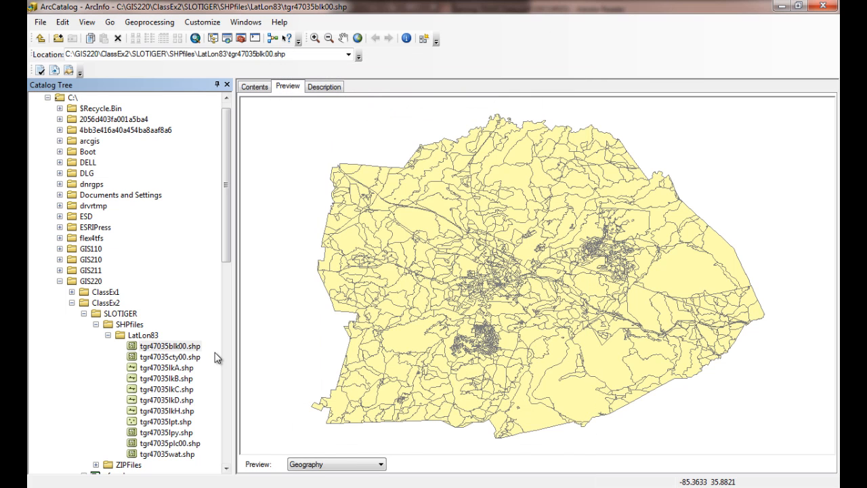
pyautogui.click(165, 432)
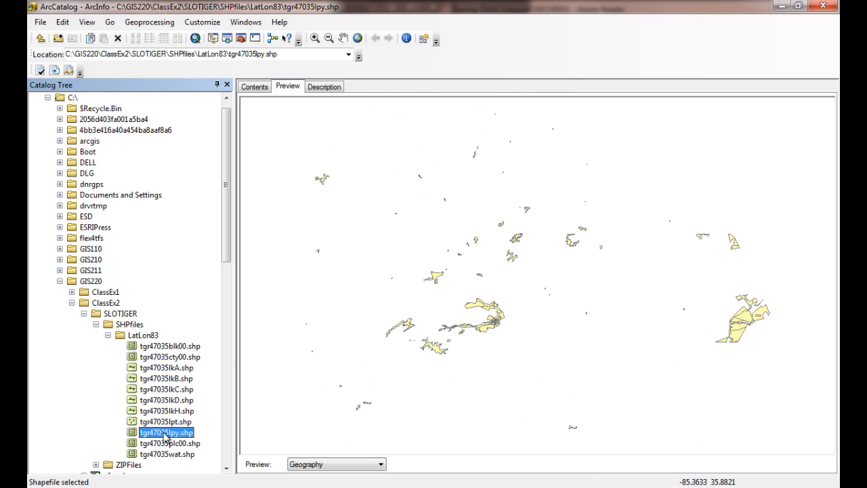
pyautogui.rightClick(166, 432)
pyautogui.click(198, 423)
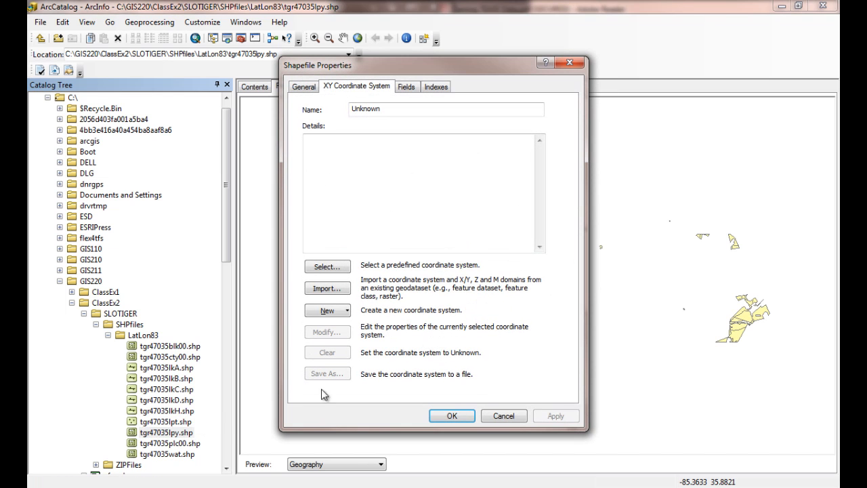
pyautogui.click(502, 415)
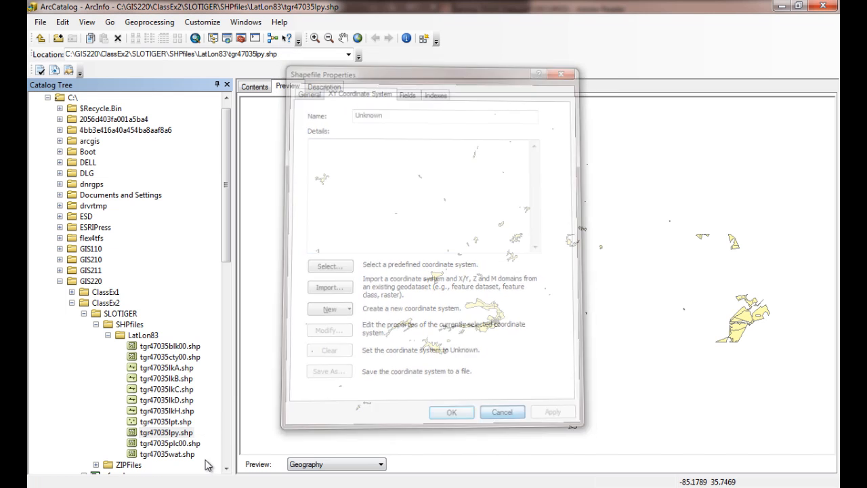
pyautogui.click(160, 390)
pyautogui.rightClick(159, 390)
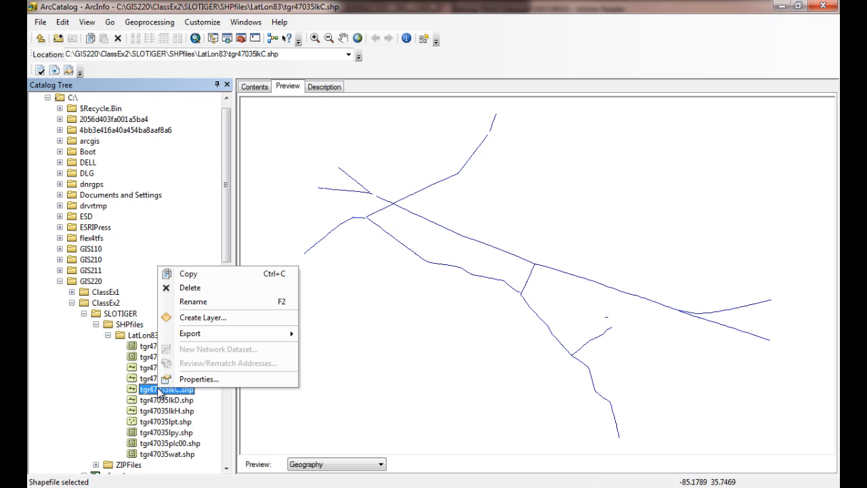
pyautogui.click(191, 379)
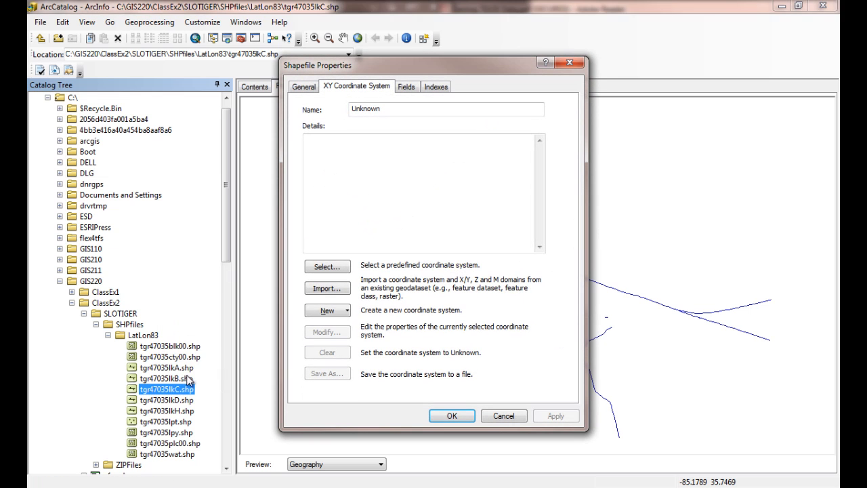
pyautogui.click(503, 415)
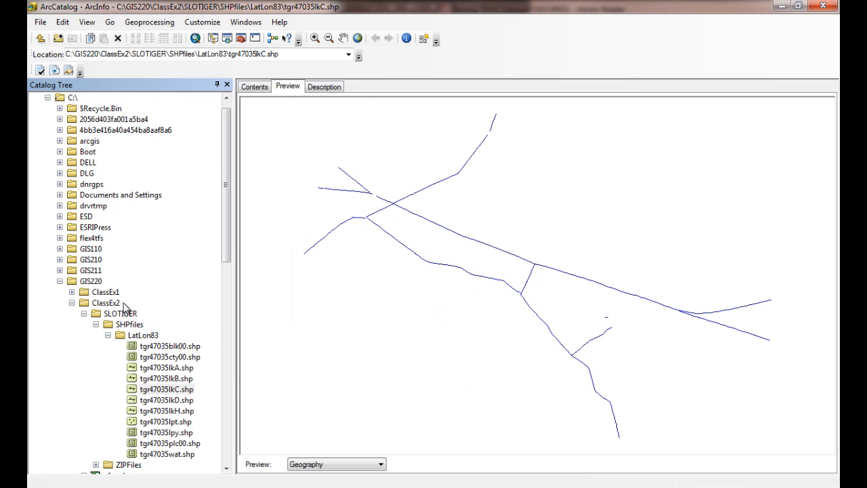
pyautogui.click(149, 336)
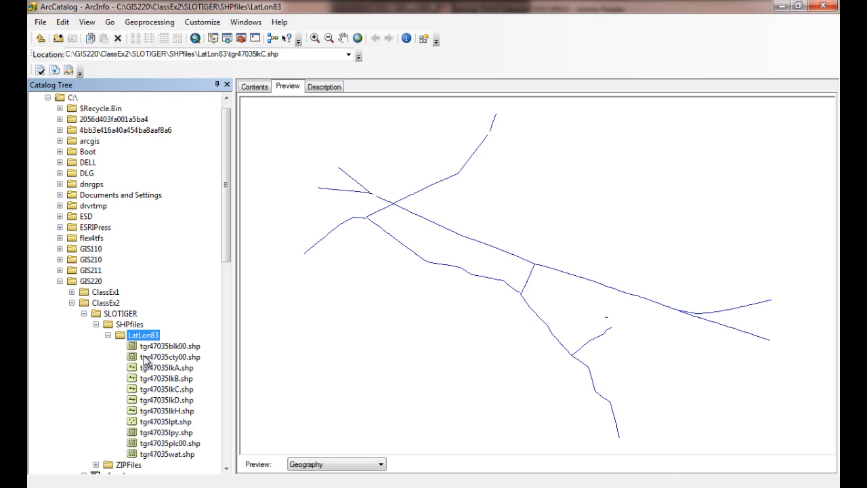
pyautogui.click(163, 347)
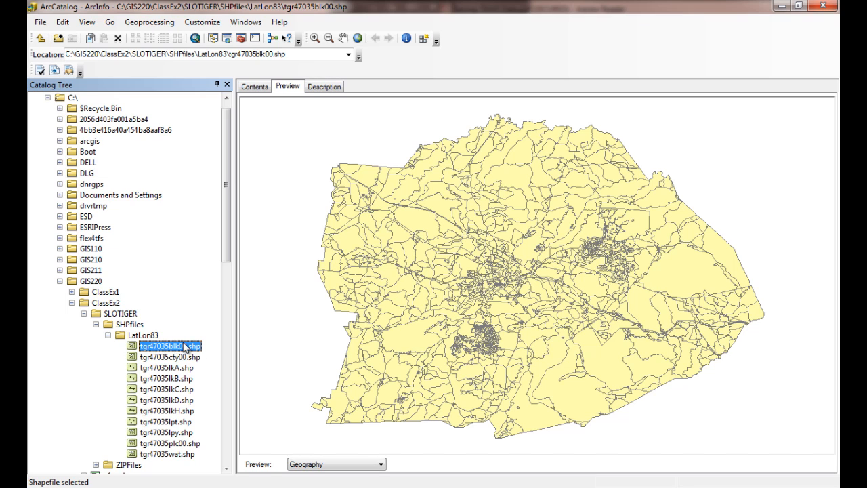
pyautogui.rightClick(171, 349)
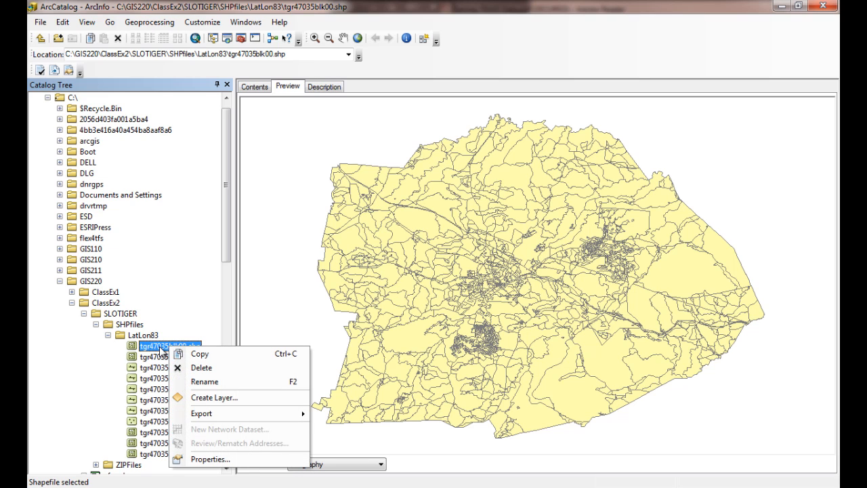
pyautogui.click(160, 351)
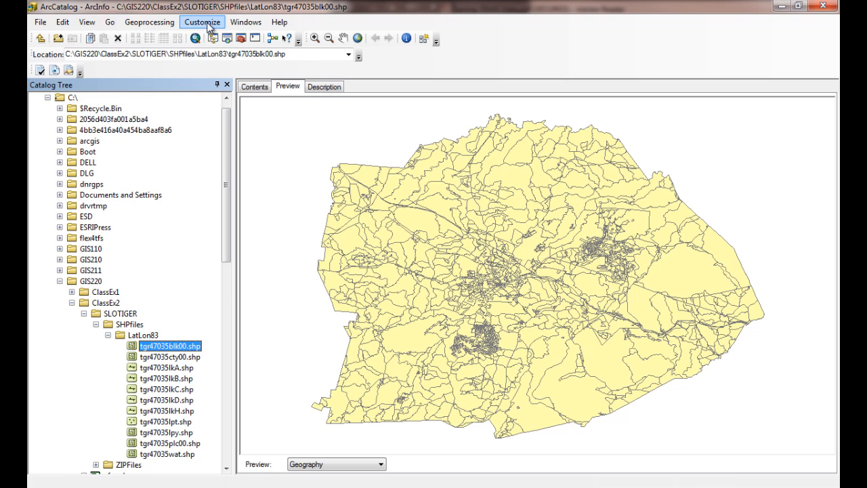
# - Open ArcToolbox and launch the Define Projection tool from the Projections and Transformations toolset of Data Management Tools
pyautogui.click(243, 37)
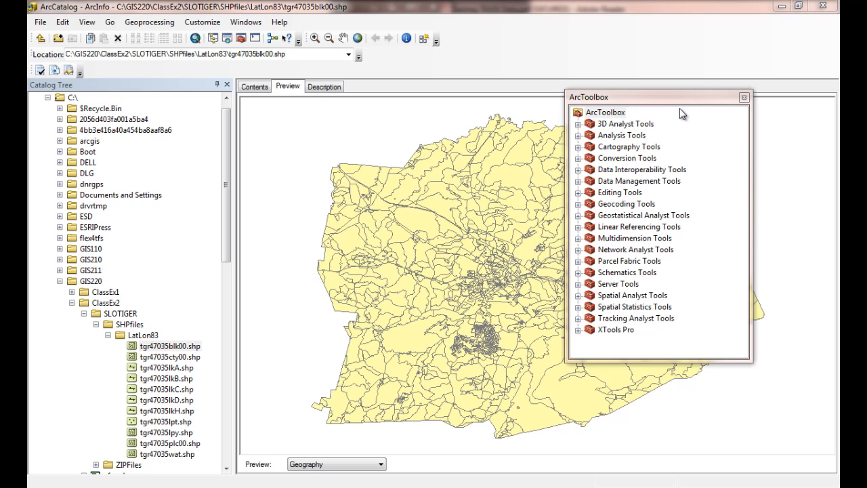
pyautogui.moveTo(701, 96); pyautogui.dragTo(572, 101)
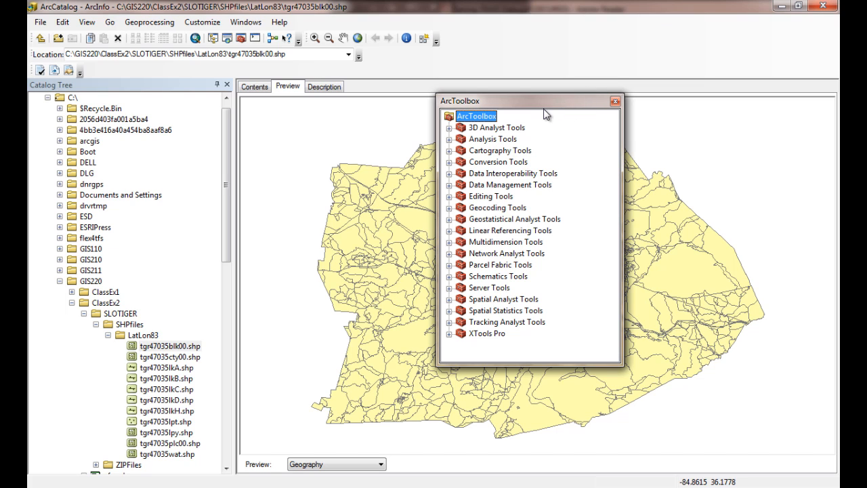
pyautogui.moveTo(552, 108); pyautogui.dragTo(360, 115)
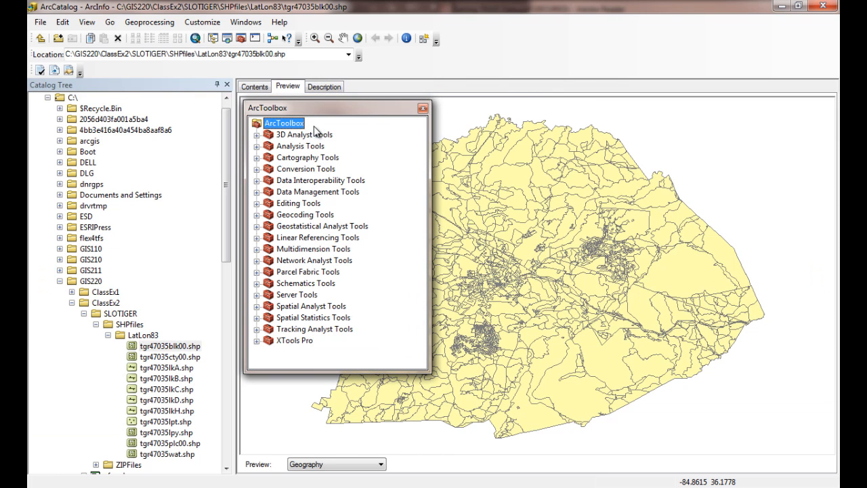
pyautogui.click(257, 192)
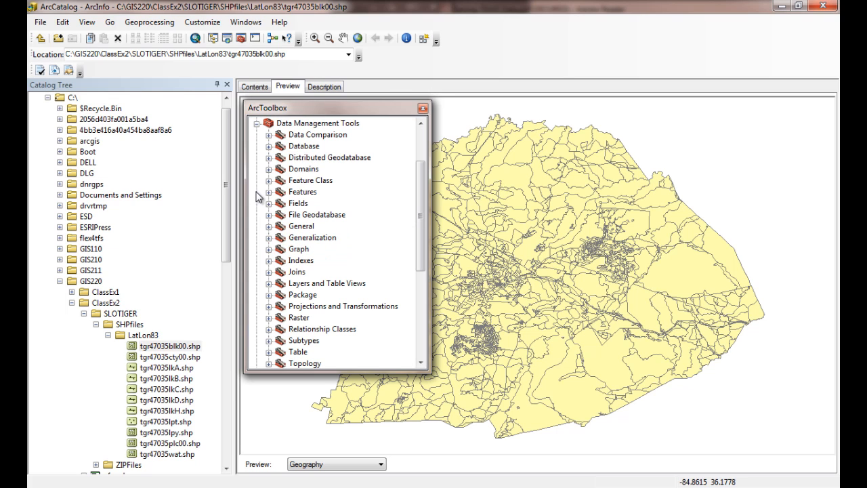
pyautogui.click(300, 308)
pyautogui.click(268, 307)
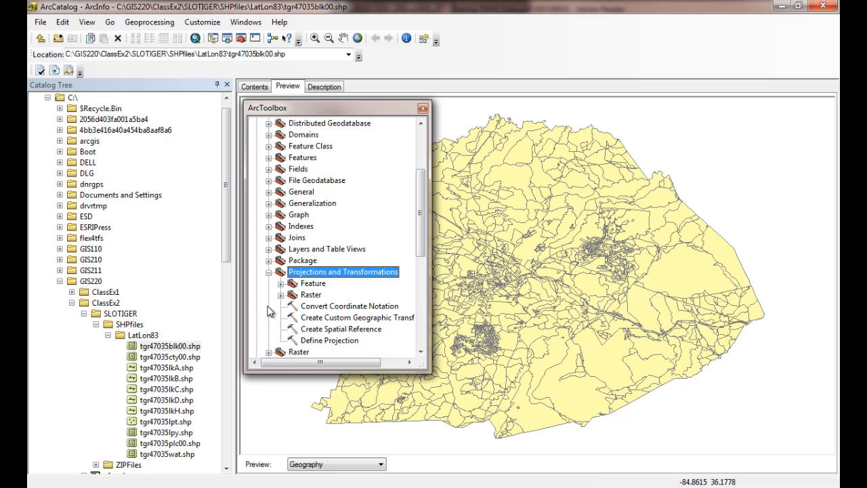
pyautogui.doubleClick(325, 342)
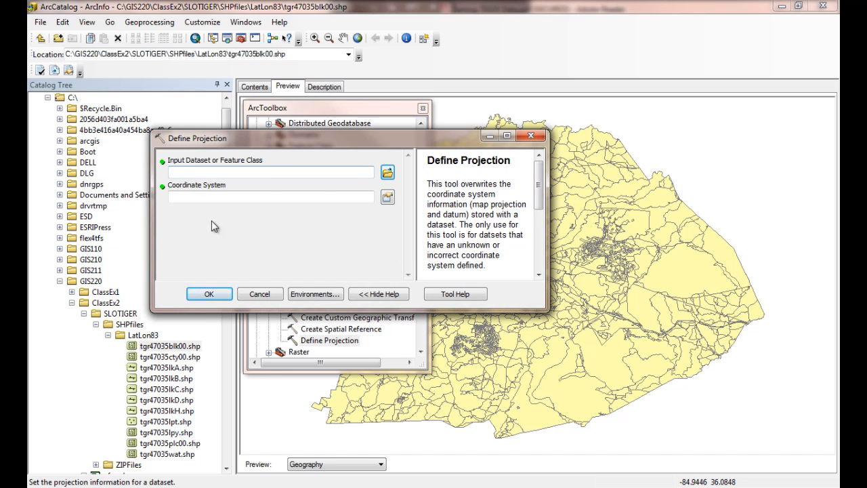
# - Set tgr47035blk00.shp from the LatLon83 folder as the input dataset for Define Projection
pyautogui.moveTo(327, 141)
pyautogui.mouseDown()
pyautogui.moveTo(327, 153)
pyautogui.moveTo(327, 136)
pyautogui.mouseUp()
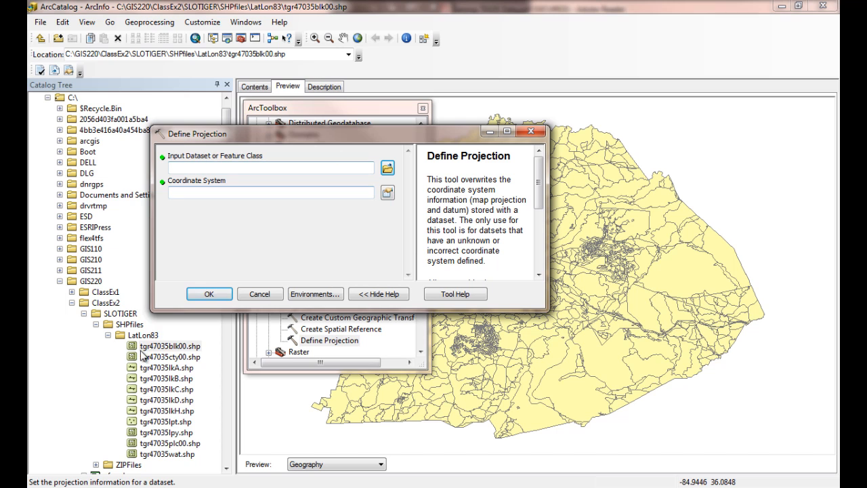
pyautogui.moveTo(151, 346); pyautogui.dragTo(301, 168)
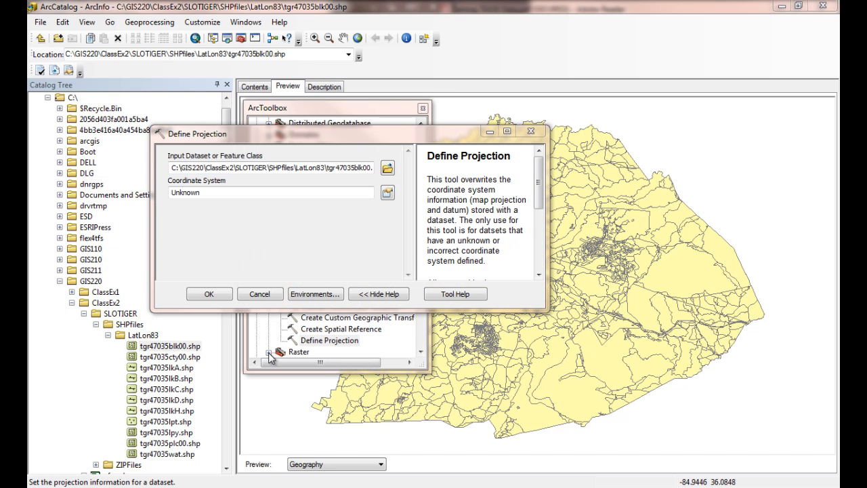
pyautogui.moveTo(375, 135); pyautogui.dragTo(503, 175)
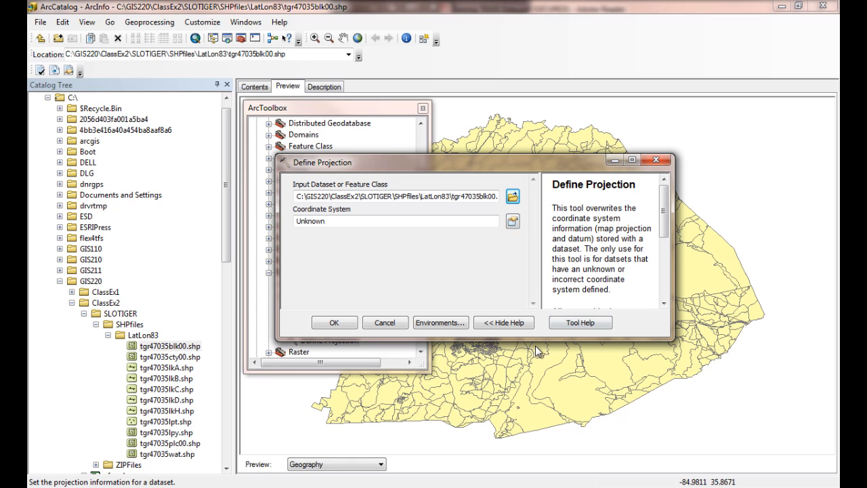
pyautogui.click(514, 324)
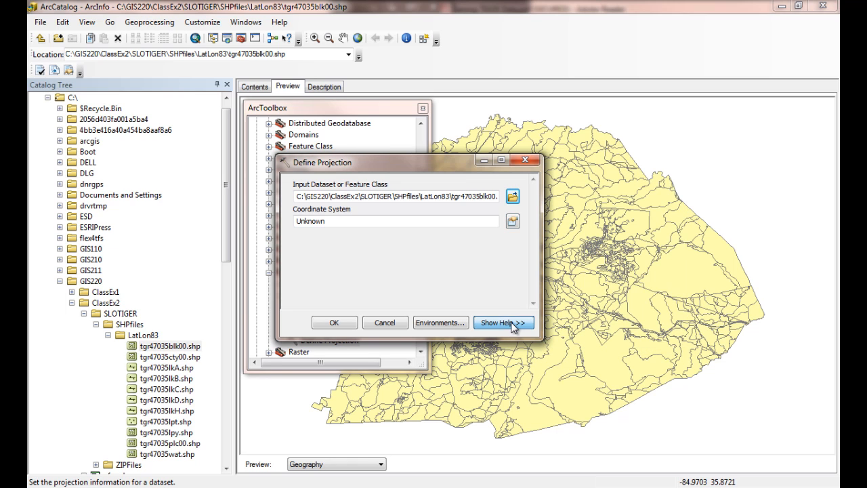
pyautogui.click(487, 327)
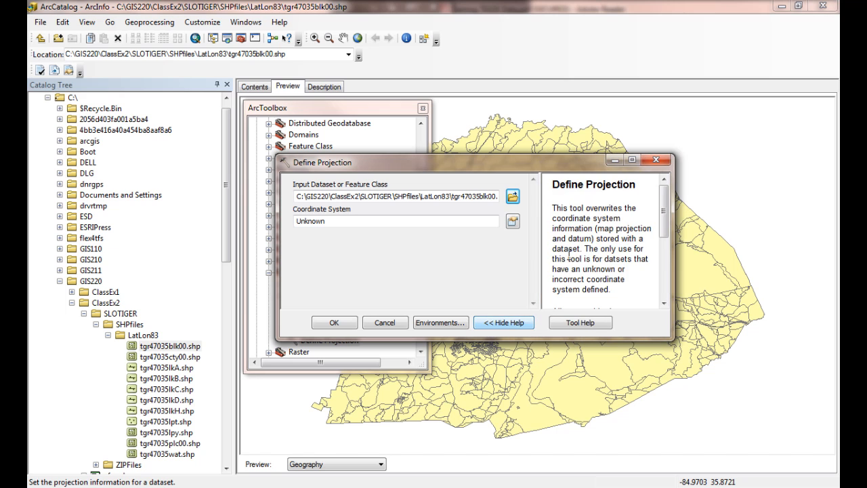
pyautogui.moveTo(663, 207); pyautogui.dragTo(669, 184)
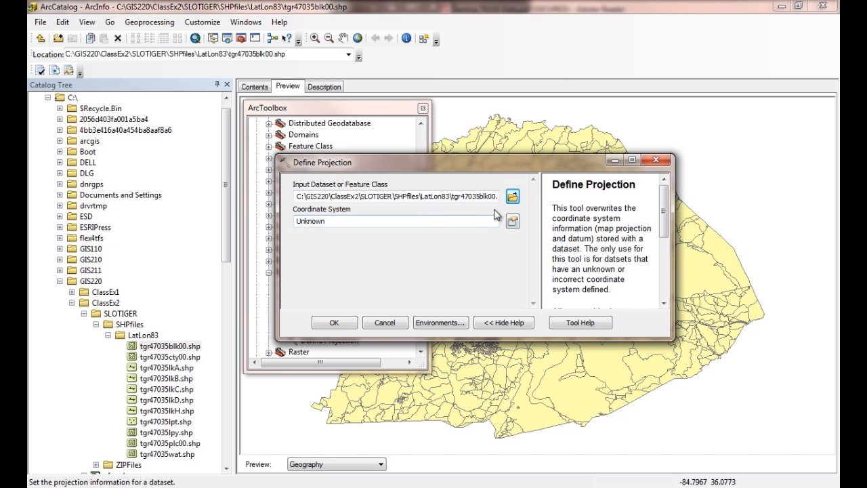
# - Assign the predefined North America geographic coordinate system NAD 1983.prj to tgr47035blk00.shp and run Define Projection
pyautogui.click(512, 222)
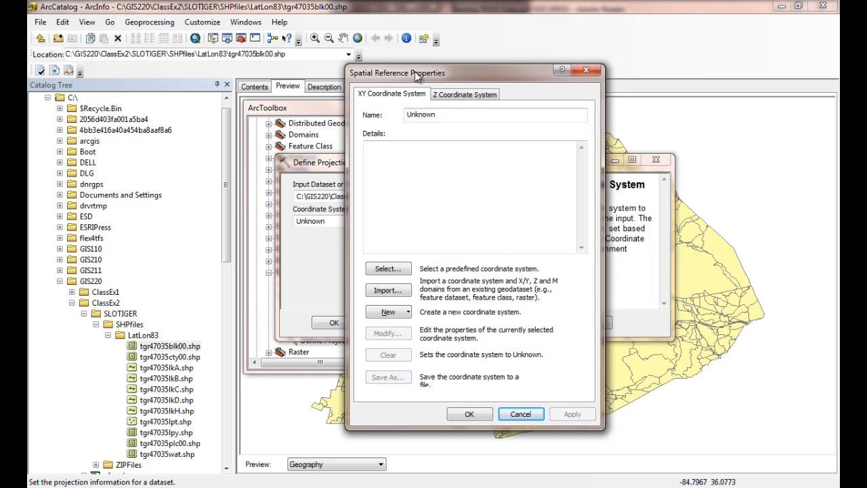
pyautogui.click(392, 269)
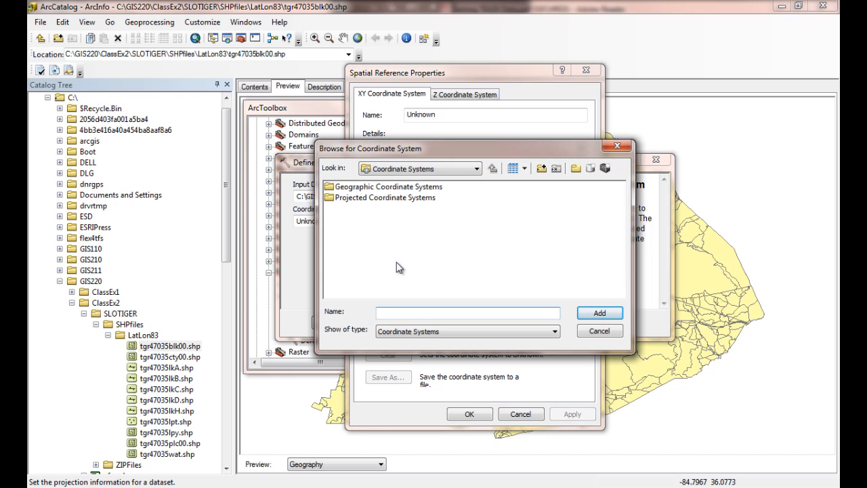
pyautogui.click(356, 190)
pyautogui.click(356, 190)
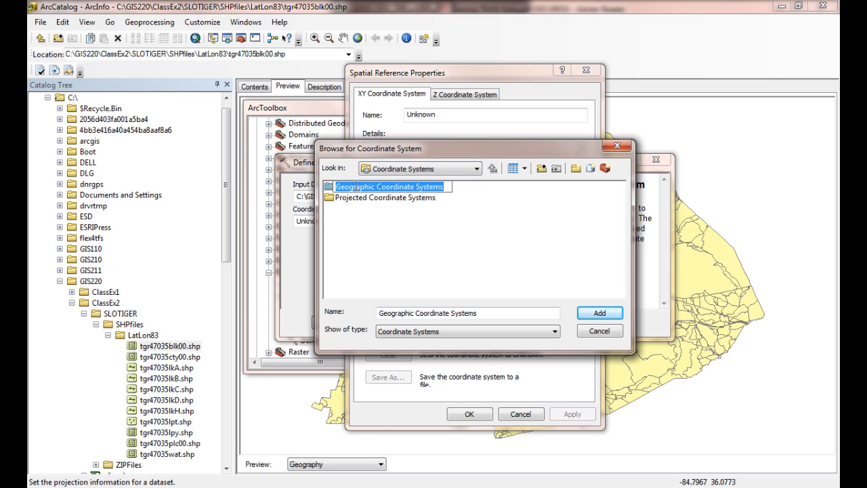
pyautogui.doubleClick(336, 189)
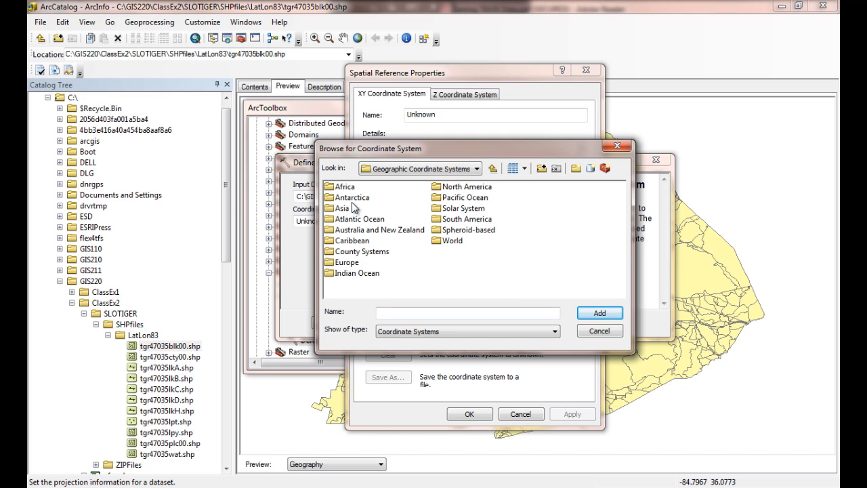
pyautogui.doubleClick(457, 193)
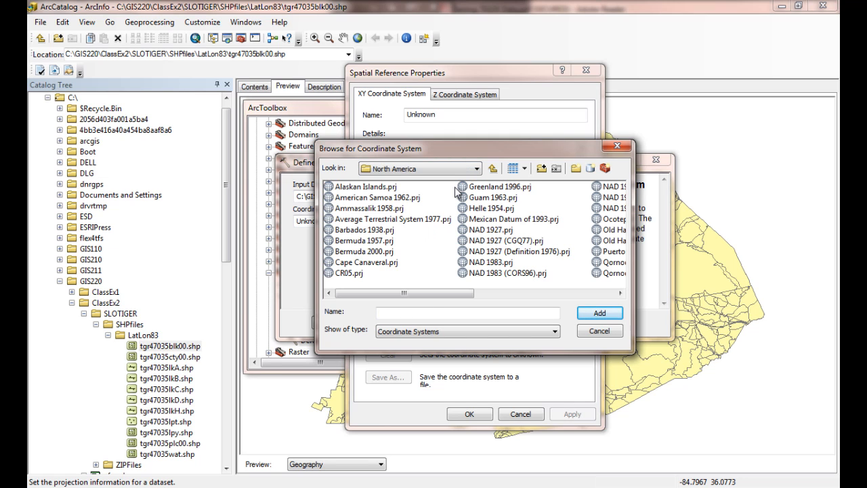
pyautogui.click(489, 262)
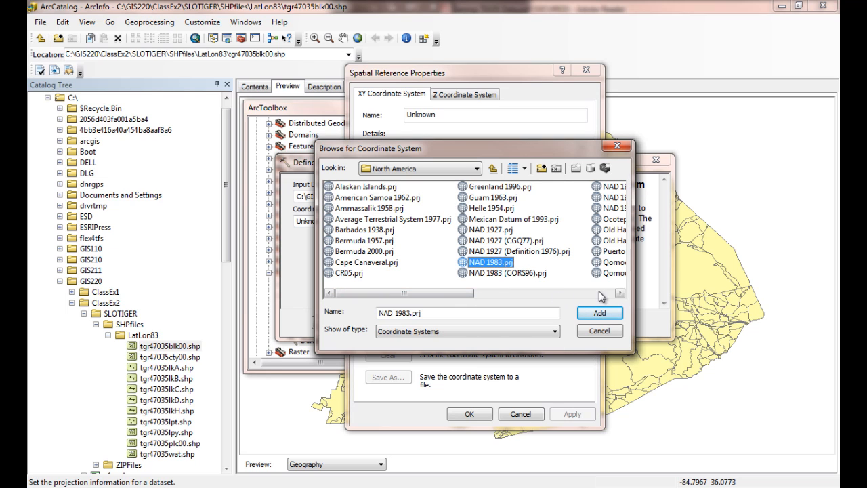
pyautogui.click(620, 294)
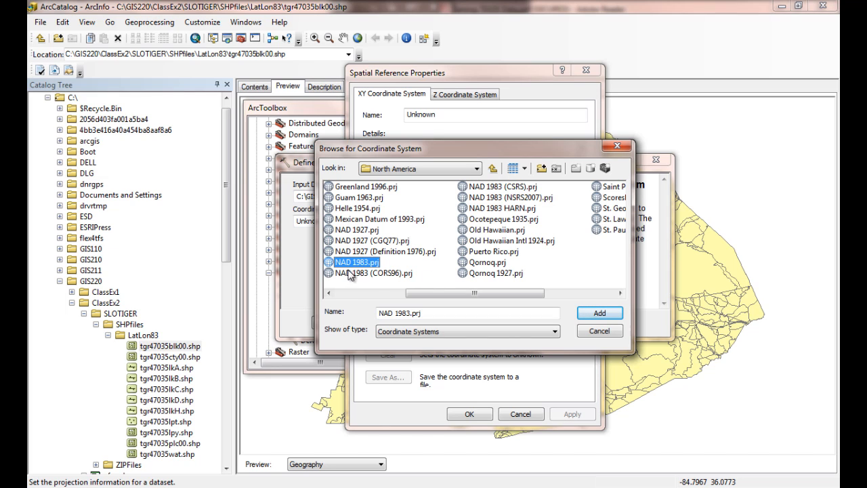
pyautogui.click(603, 313)
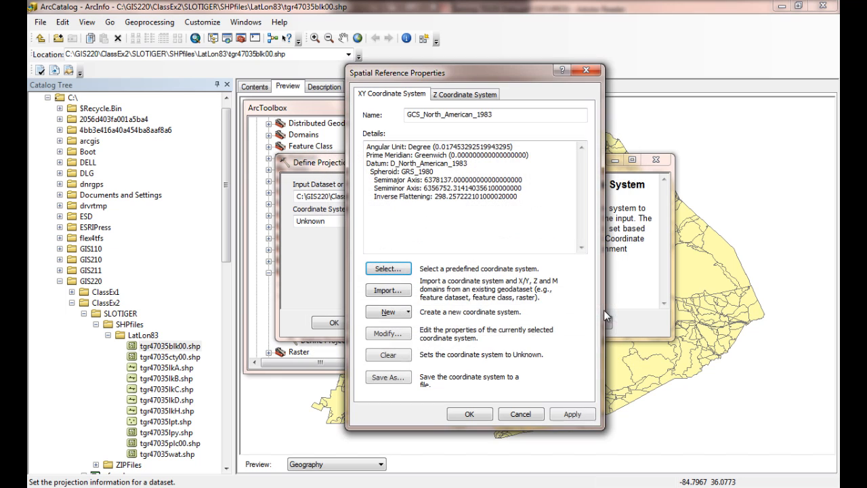
pyautogui.click(484, 415)
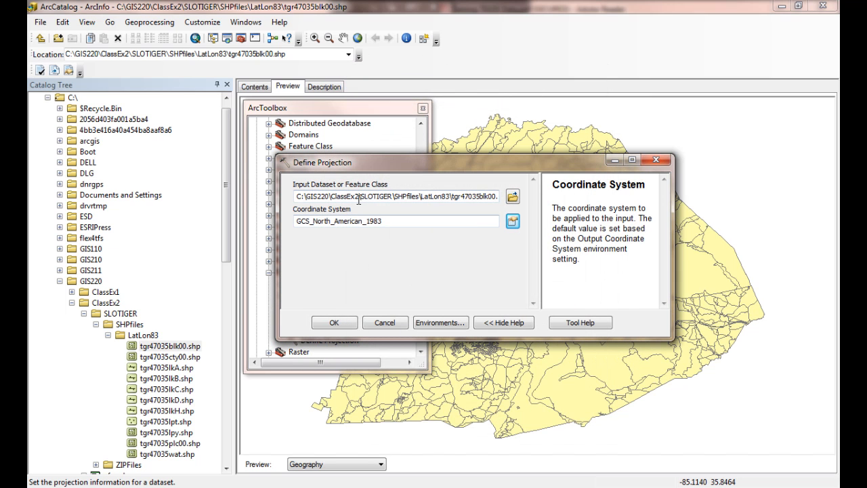
pyautogui.click(331, 322)
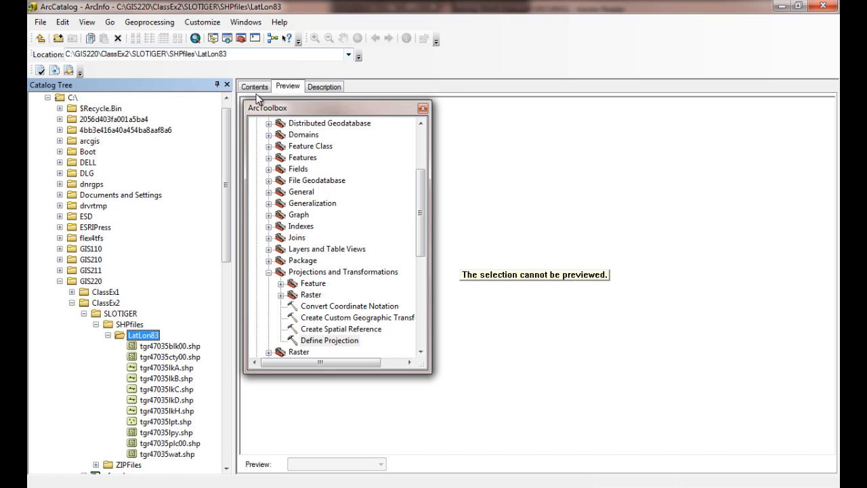
# - Show the folder contents and reopen Define Projection with tgr47035cty00.shp as the input dataset
pyautogui.click(255, 86)
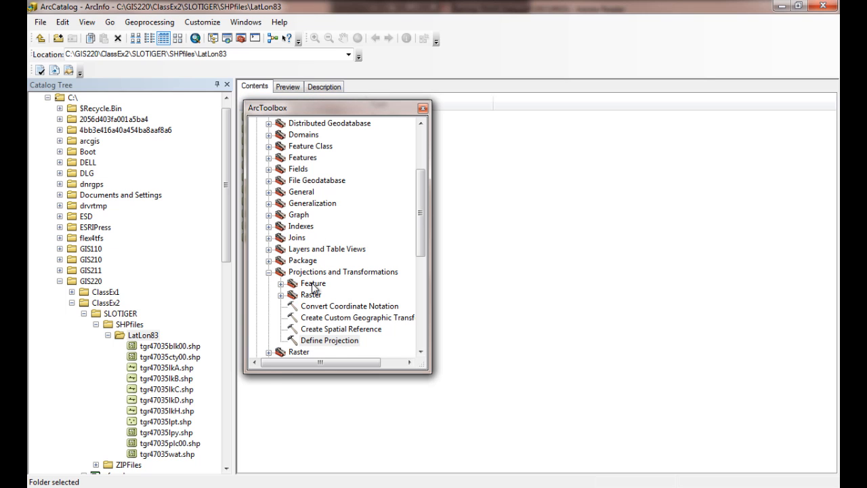
pyautogui.doubleClick(319, 340)
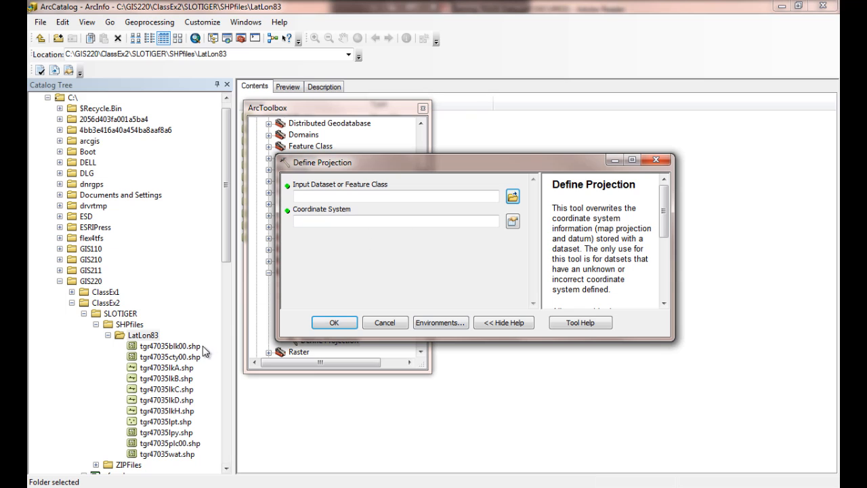
pyautogui.click(183, 357)
pyautogui.moveTo(184, 362); pyautogui.dragTo(361, 197)
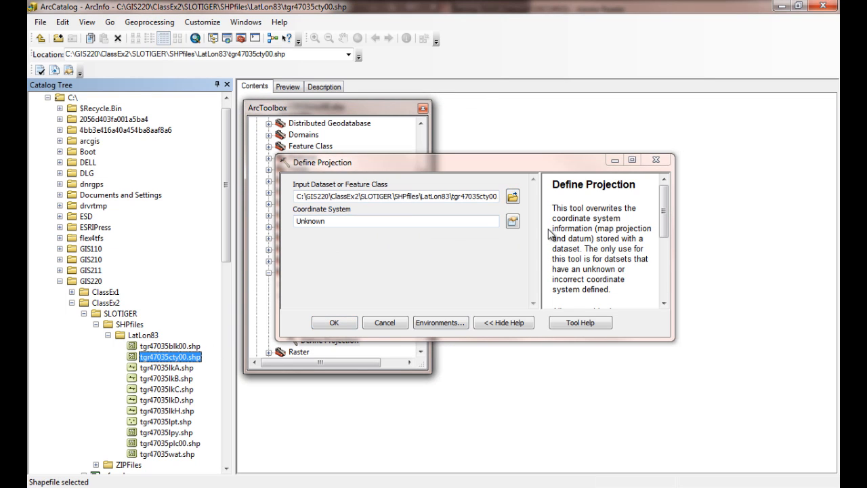
# - Import the coordinate system from tgr47035blk00.shp in C:\GIS220\ClassEx2\SLOTIGER\SHPfiles\LatLon83
pyautogui.click(513, 221)
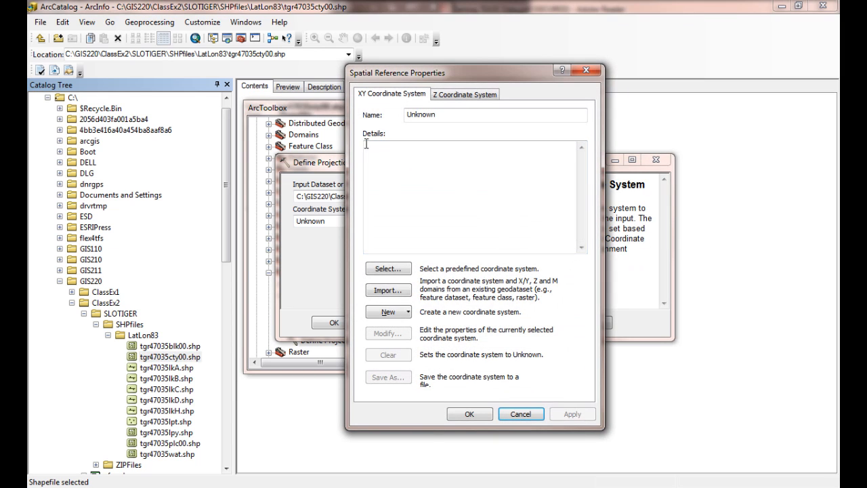
pyautogui.click(390, 291)
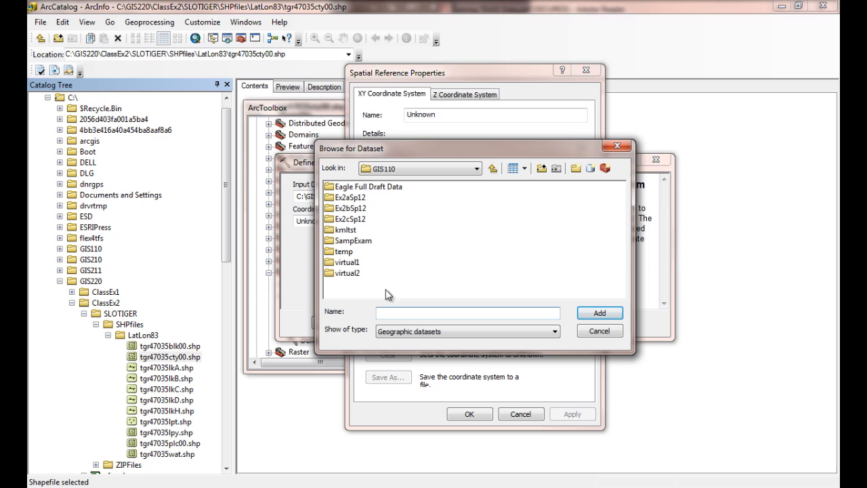
pyautogui.click(477, 168)
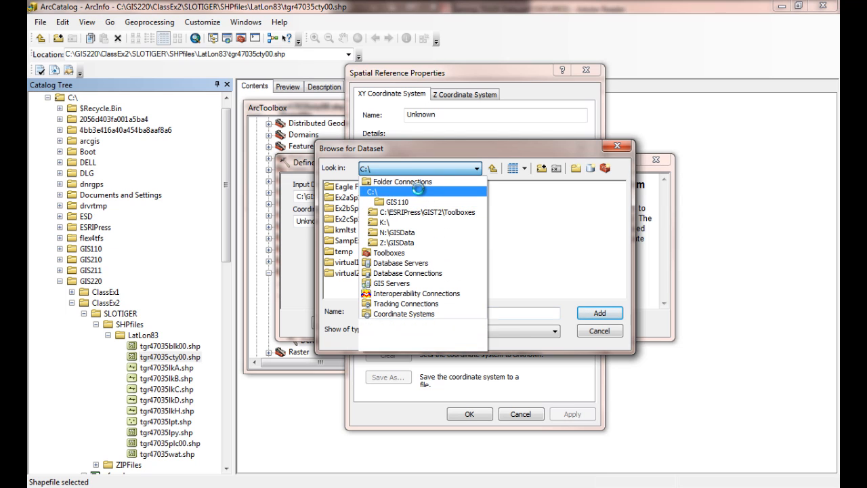
pyautogui.click(419, 193)
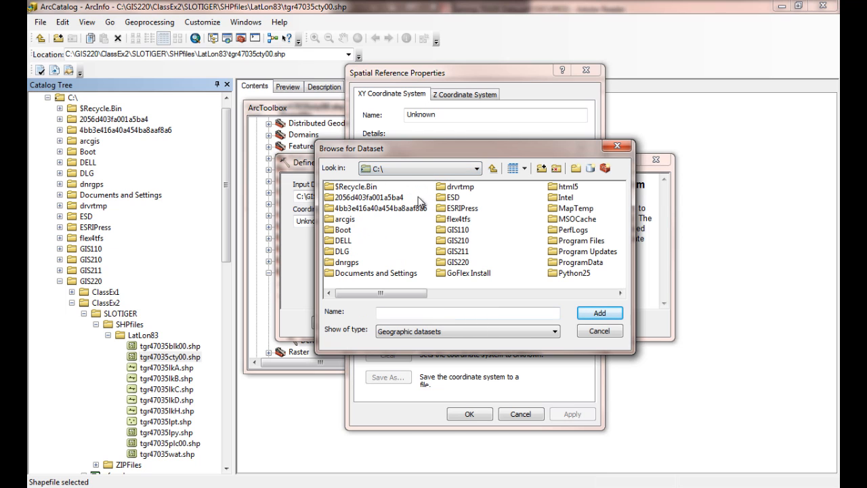
pyautogui.doubleClick(452, 266)
pyautogui.click(340, 200)
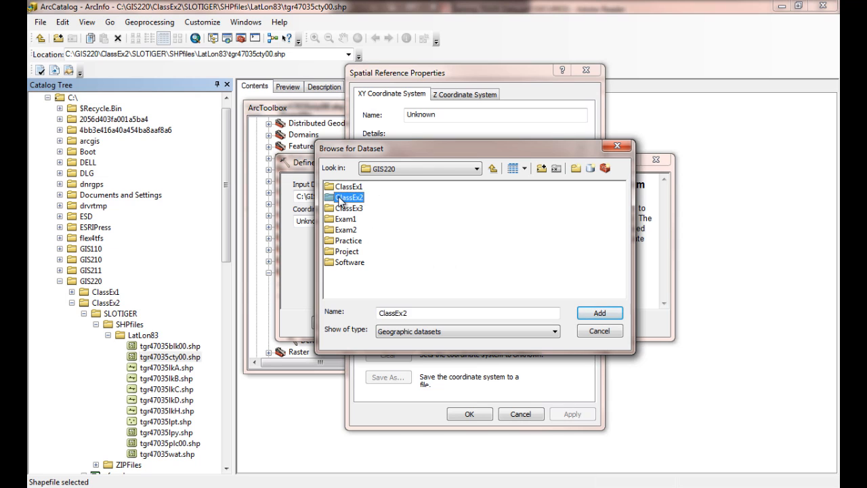
pyautogui.doubleClick(341, 199)
pyautogui.doubleClick(346, 188)
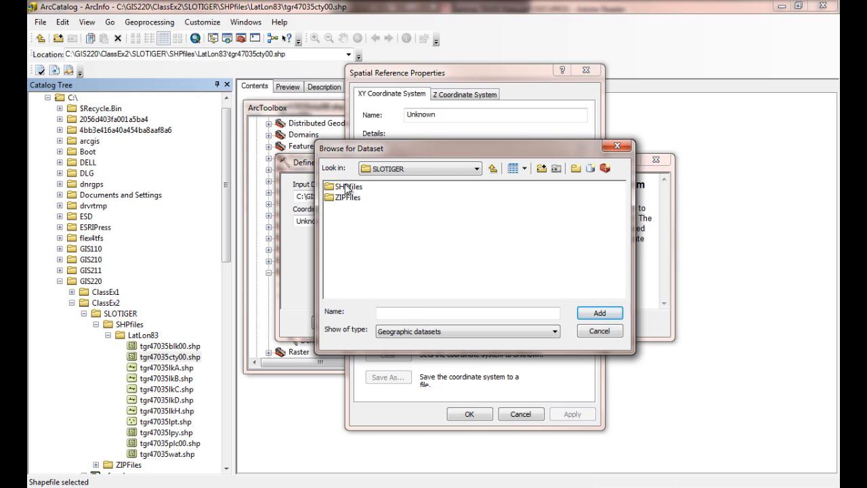
pyautogui.doubleClick(347, 187)
pyautogui.doubleClick(348, 188)
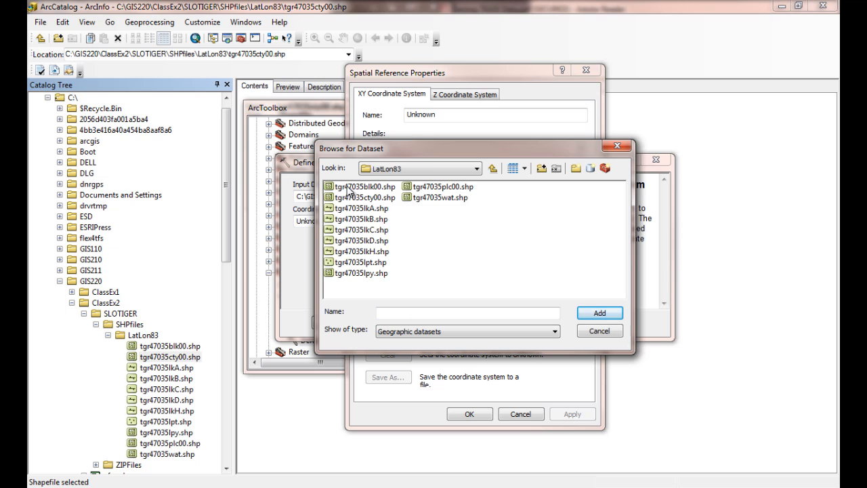
pyautogui.click(386, 188)
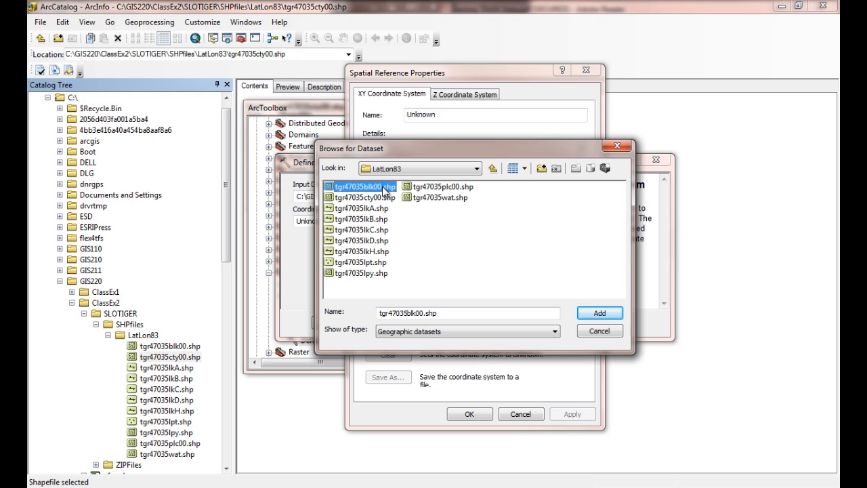
pyautogui.click(598, 316)
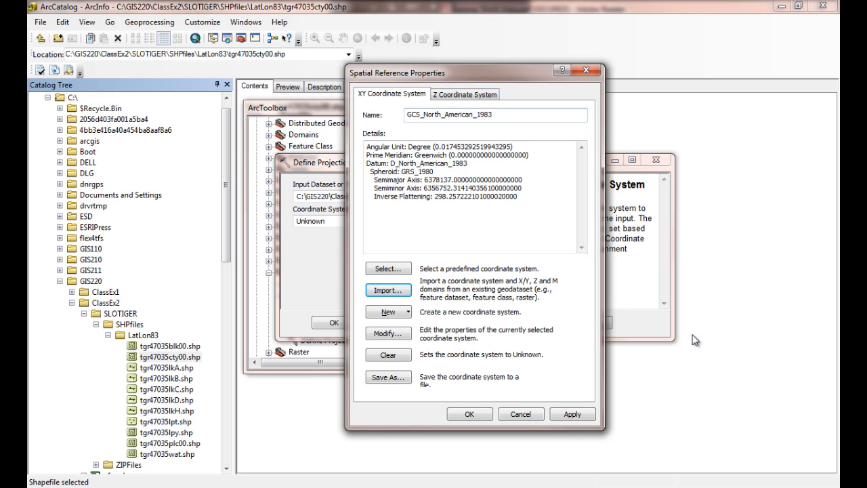
# - Apply the imported coordinate system and run Define Projection on tgr47035cty00.shp
pyautogui.click(565, 414)
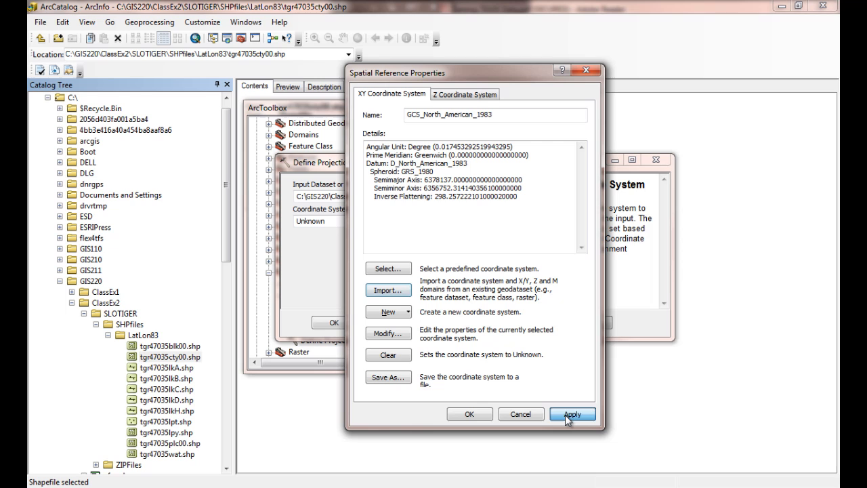
pyautogui.click(467, 414)
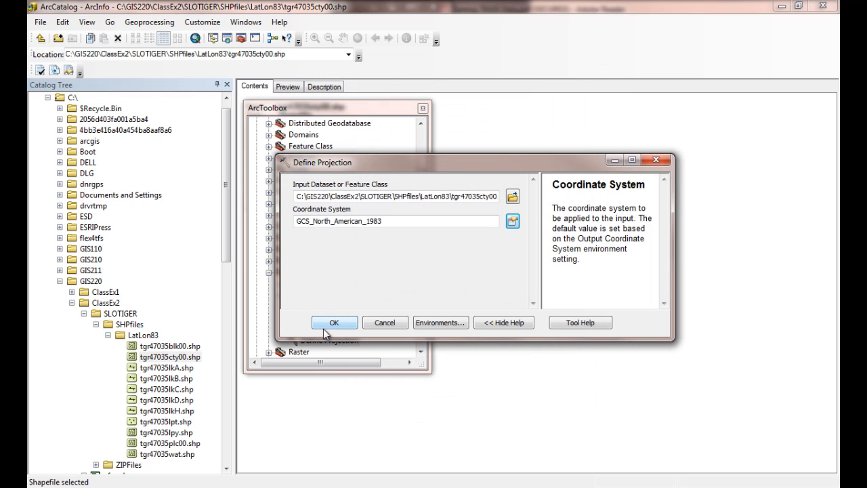
pyautogui.click(332, 324)
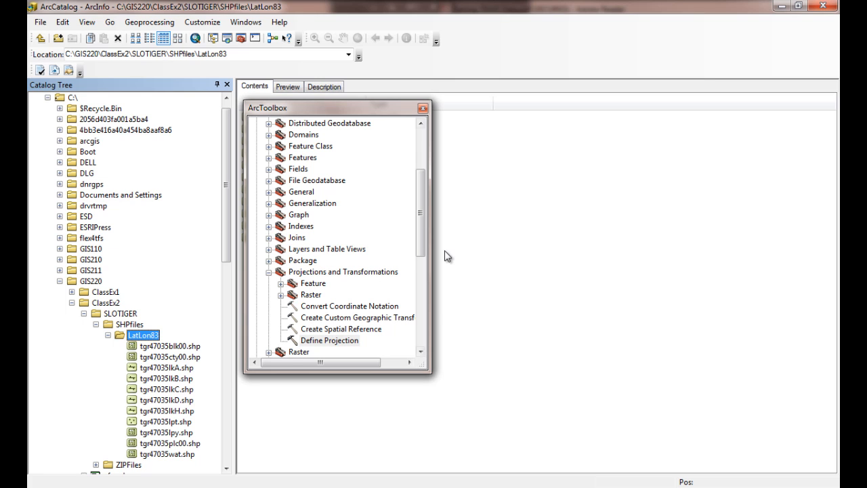
# - Define the projection of tgr47035lkA.shp by importing the coordinate system from tgr47035blk00.shp
pyautogui.doubleClick(311, 339)
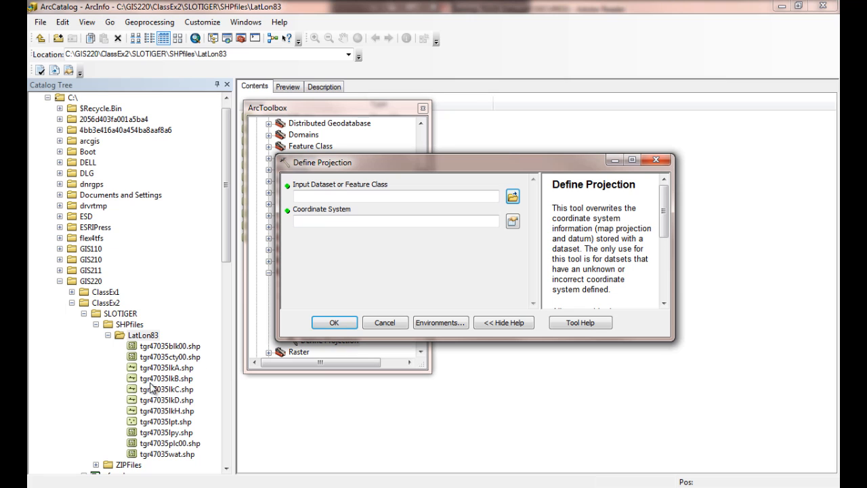
pyautogui.moveTo(166, 369); pyautogui.dragTo(417, 199)
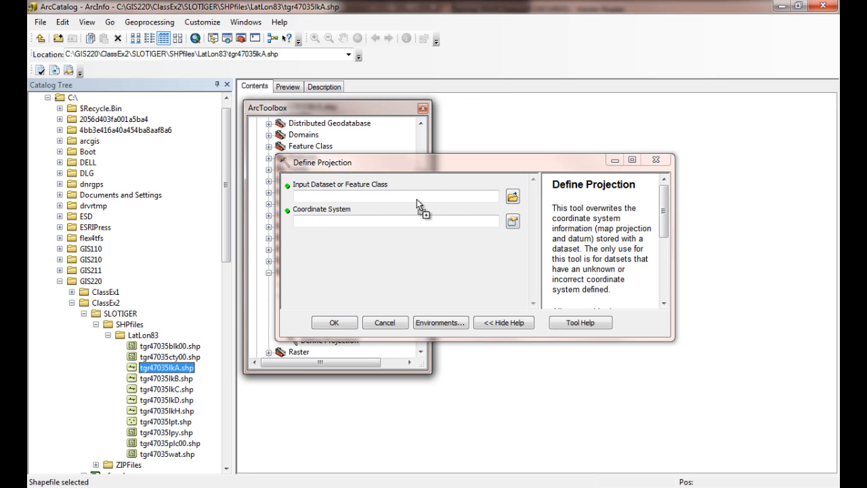
pyautogui.click(513, 221)
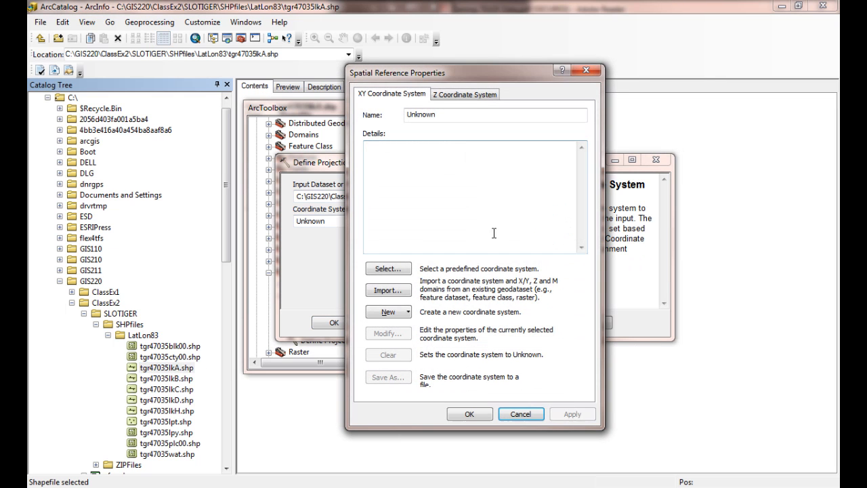
pyautogui.click(400, 293)
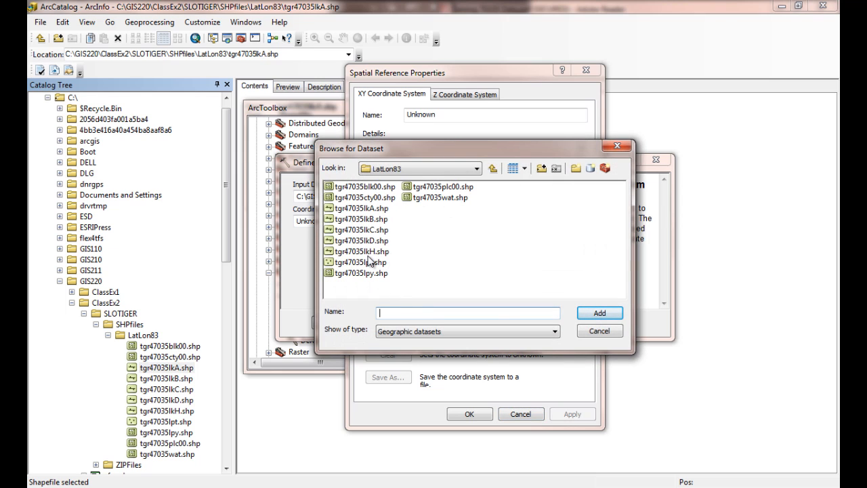
pyautogui.click(369, 188)
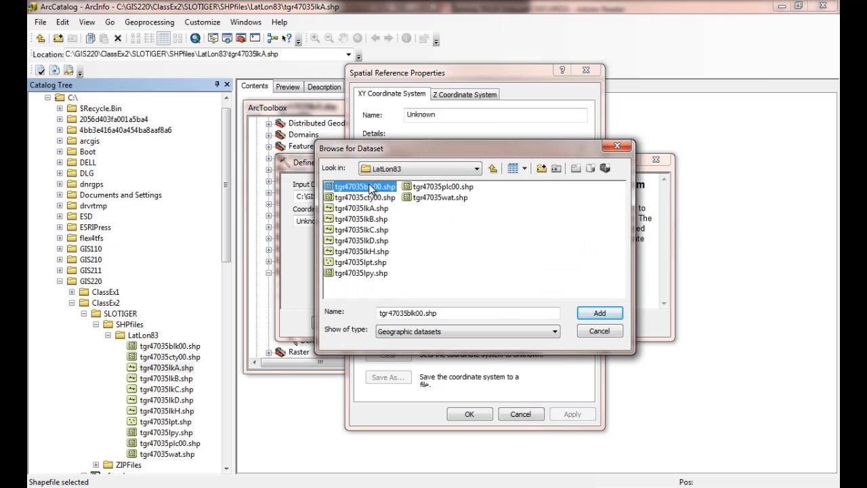
pyautogui.click(600, 313)
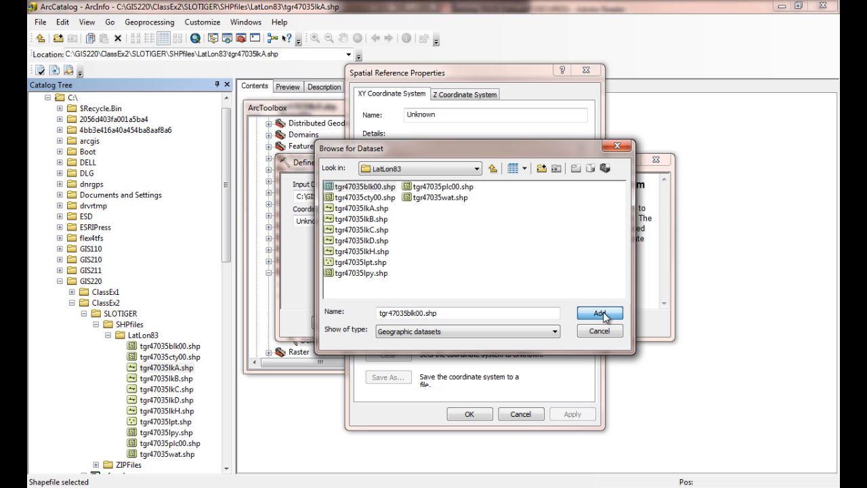
pyautogui.click(585, 415)
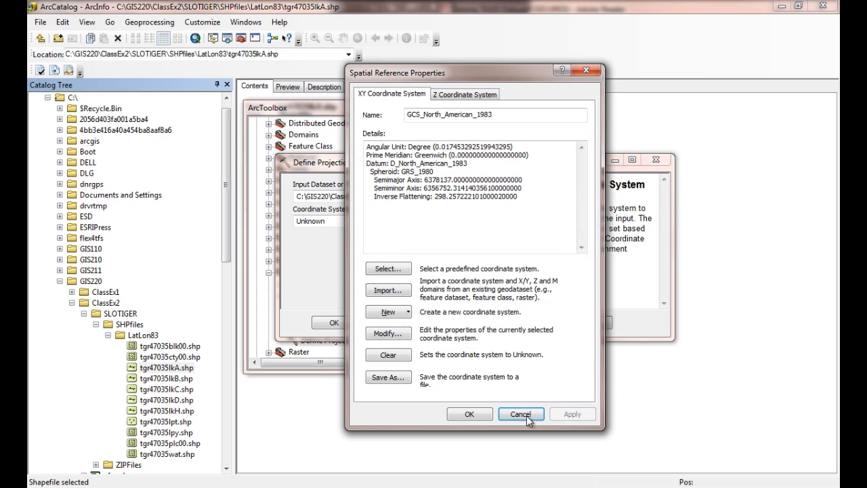
pyautogui.click(476, 415)
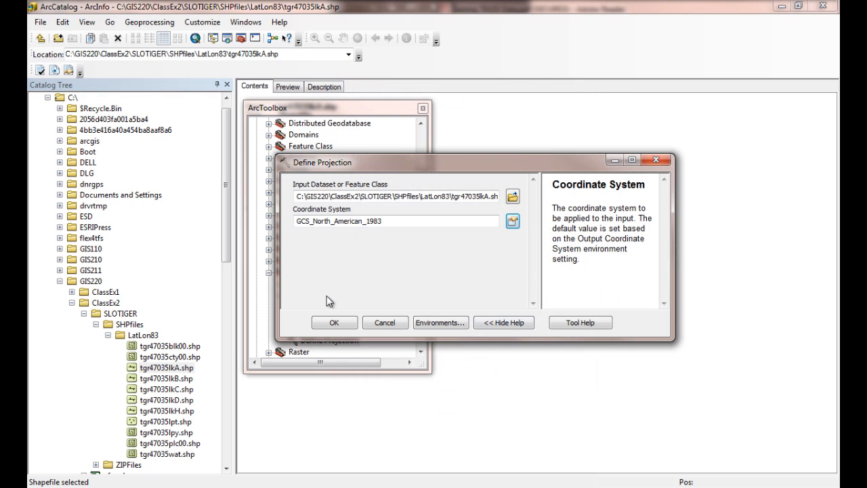
pyautogui.click(325, 322)
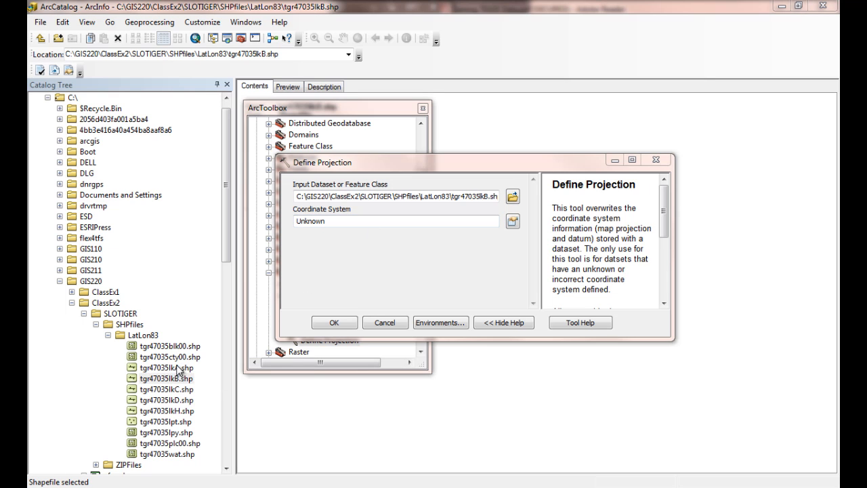
# - Cancel the pending definition, load tgr47035lkA.shp into Define Projection to check its coordinate system, and cancel without running the tool
pyautogui.click(363, 323)
pyautogui.doubleClick(329, 340)
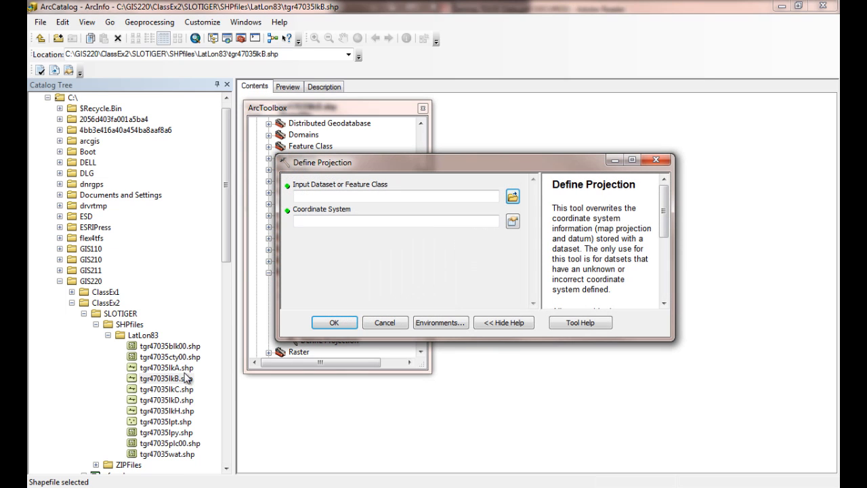
pyautogui.moveTo(169, 367); pyautogui.dragTo(325, 194)
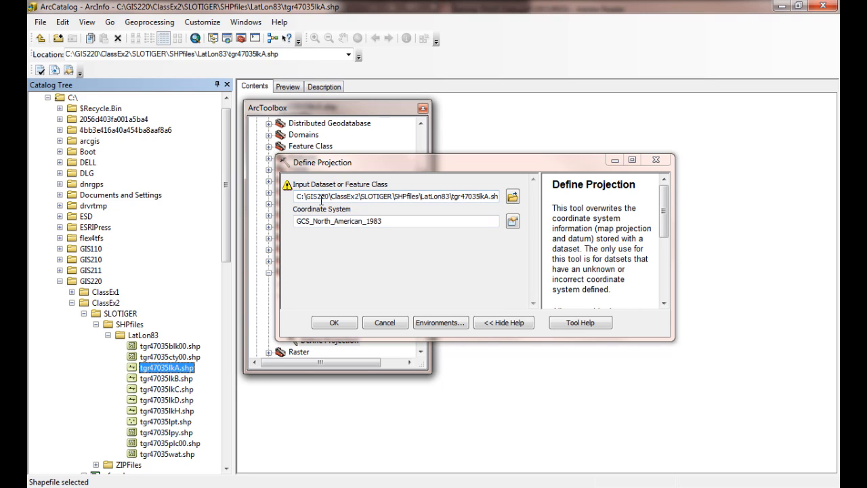
pyautogui.click(384, 323)
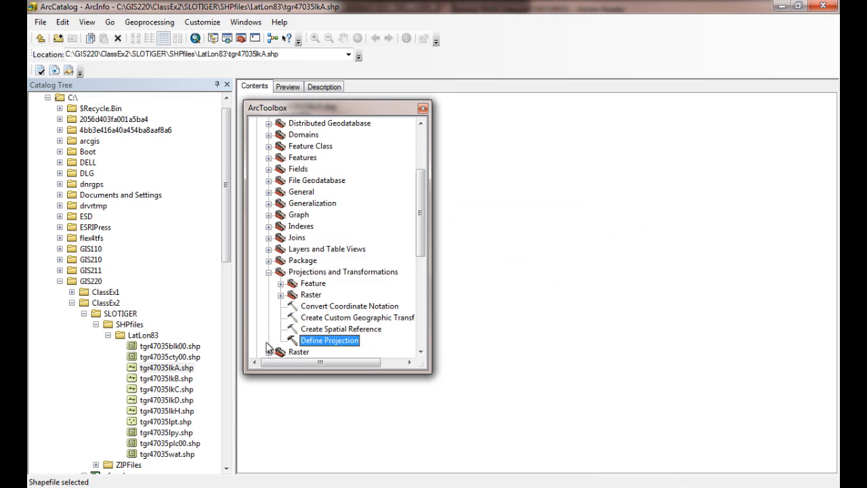
# - Reopen Define Projection with tgr47035lkB.shp as the input dataset
pyautogui.doubleClick(343, 340)
pyautogui.moveTo(171, 381); pyautogui.dragTo(355, 198)
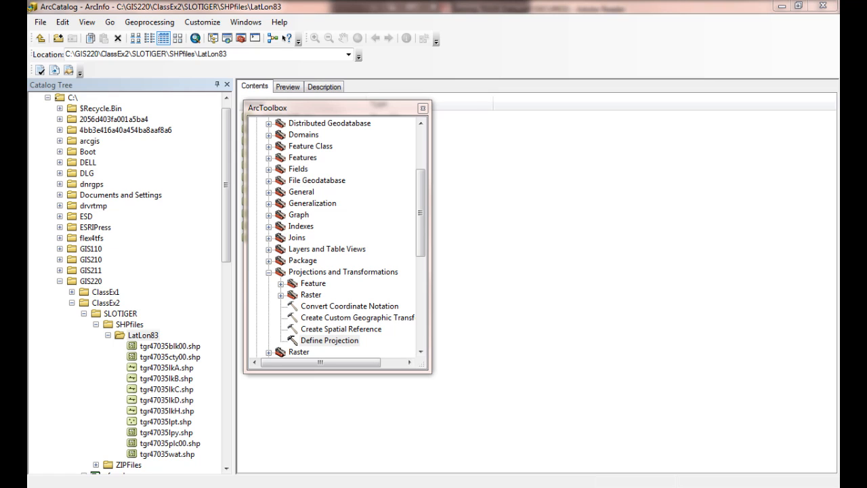
# - Close ArcToolbox and exit ArcCatalog
pyautogui.click(423, 108)
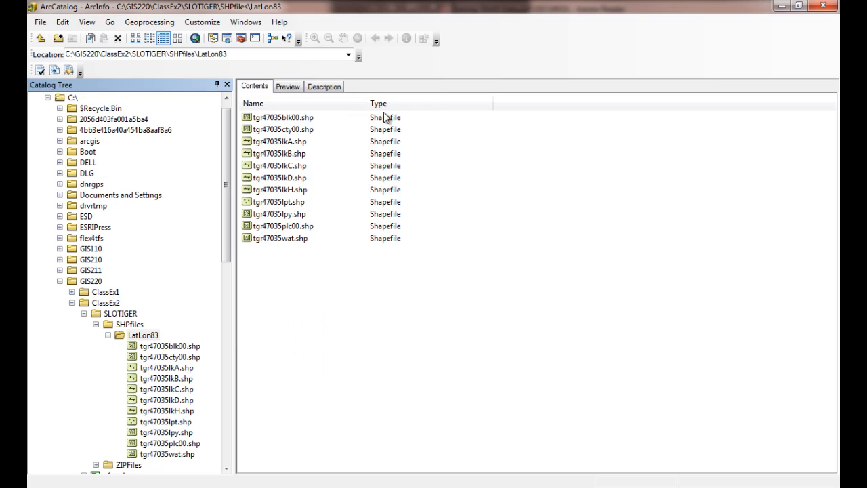
pyautogui.click(825, 8)
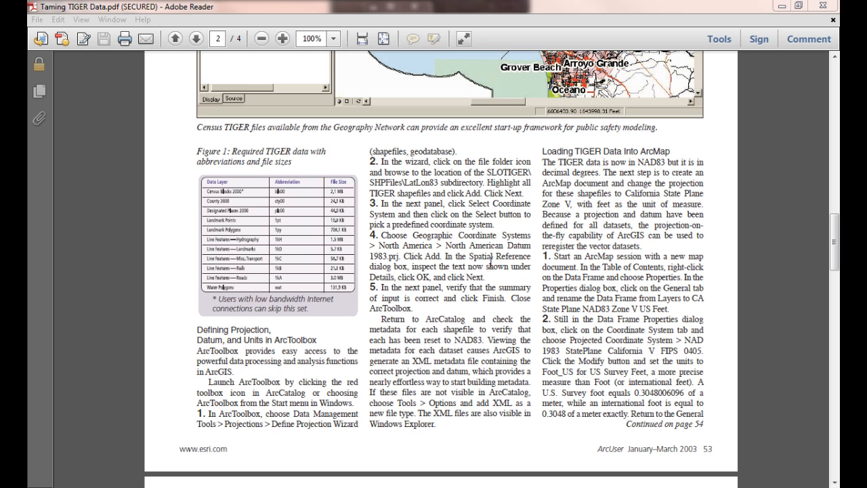
# - Read the "Loading TIGER Data Into ArcMap" section in Taming TIGER Data.pdf for the required State Plane zone and unit of measure
pyautogui.click(486, 214)
pyautogui.scroll(2, 439, 261)
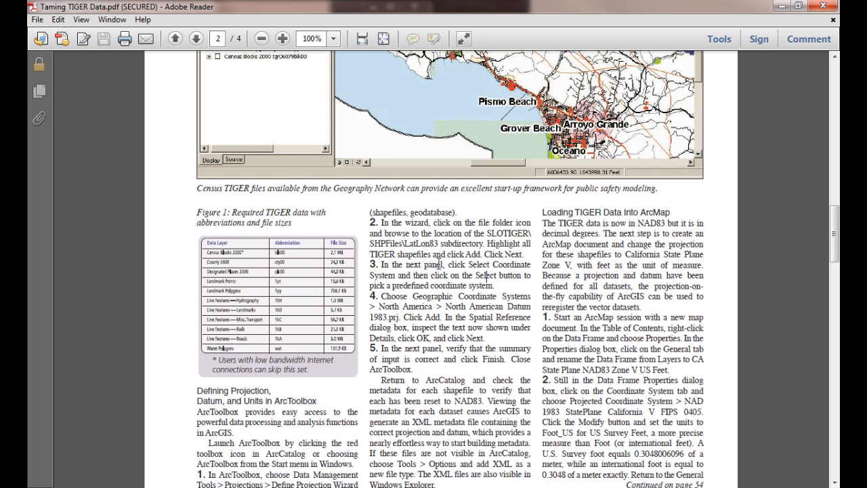
pyautogui.scroll(-3, 384, 313)
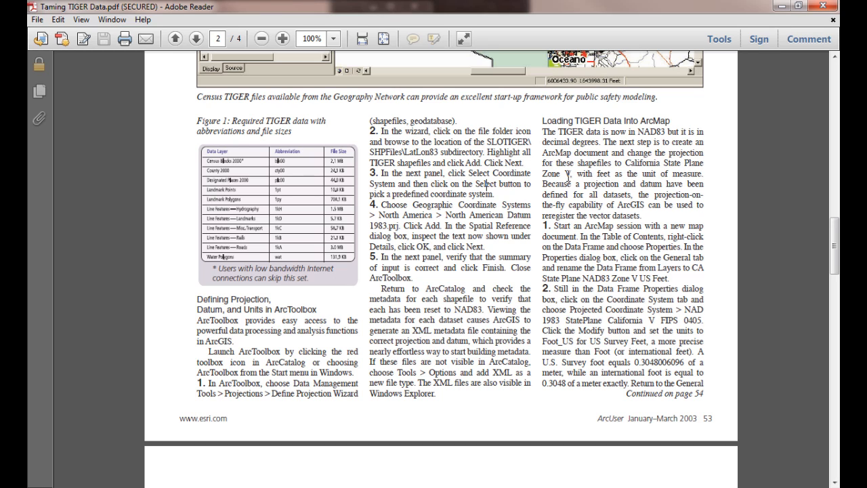
pyautogui.moveTo(543, 174); pyautogui.dragTo(698, 175)
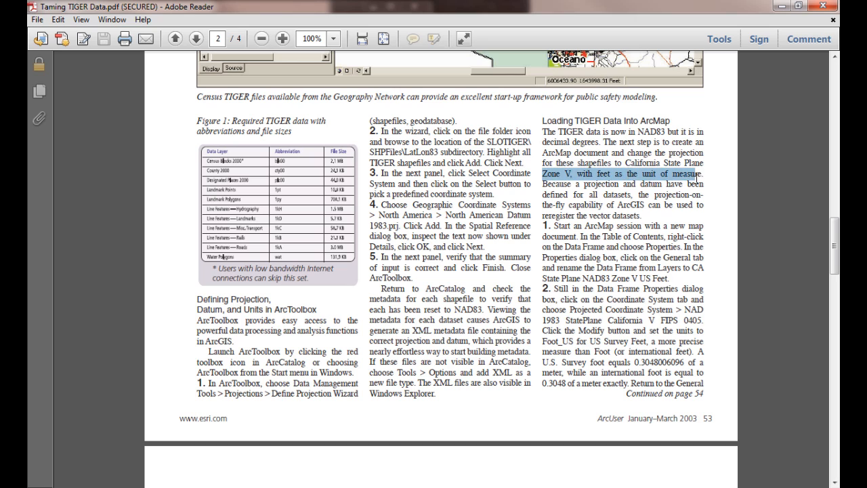
pyautogui.click(696, 174)
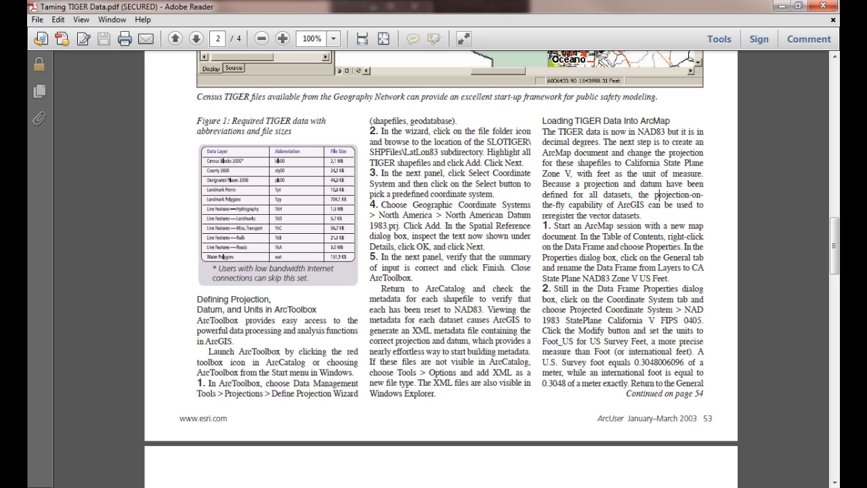
# - Switch to ArcMap and open the properties of the Layers data frame
pyautogui.hotkey('alt', 'Tab')
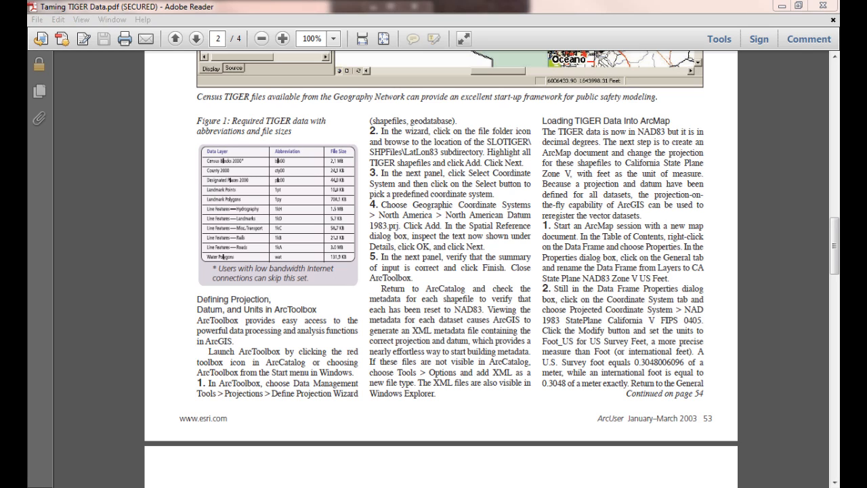
pyautogui.hotkey('alt', 'Tab')
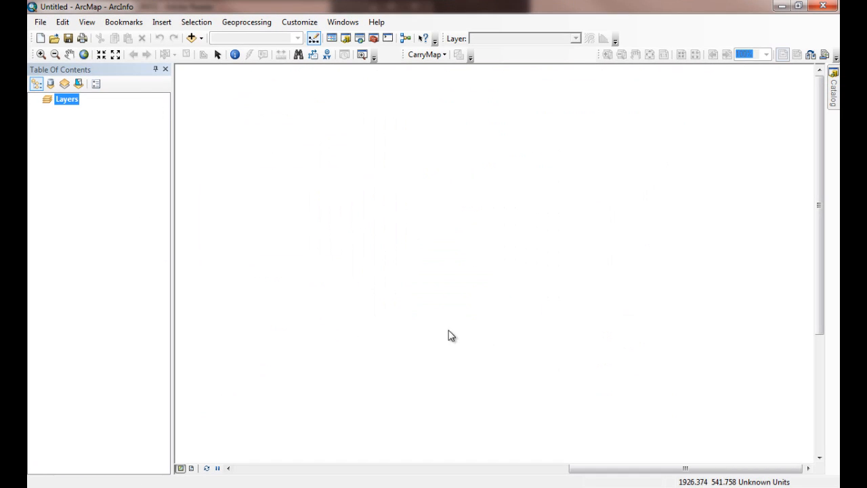
pyautogui.hotkey('alt', 'Tab')
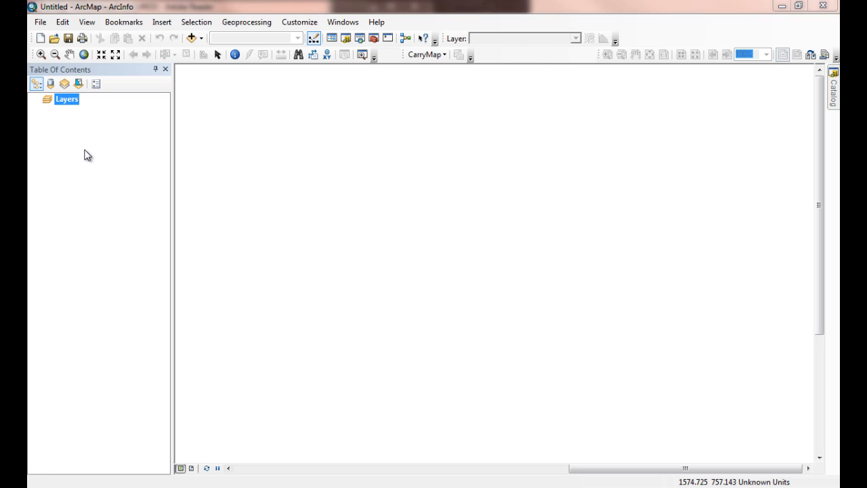
pyautogui.rightClick(70, 101)
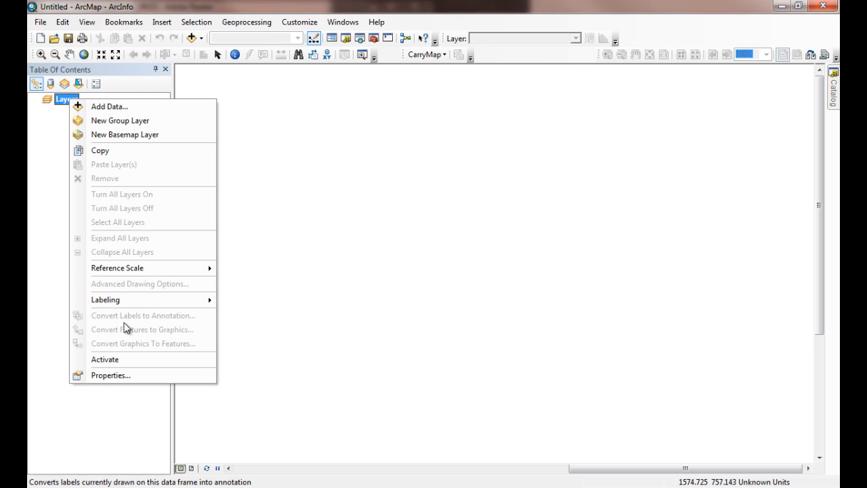
pyautogui.click(108, 375)
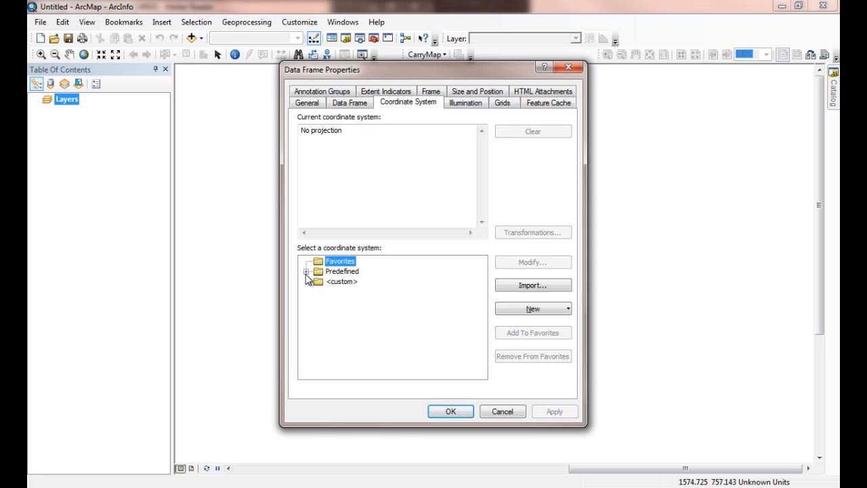
# - Browse the predefined projected coordinate systems to the State Plane NAD 1983 (US Feet) folder
pyautogui.click(306, 271)
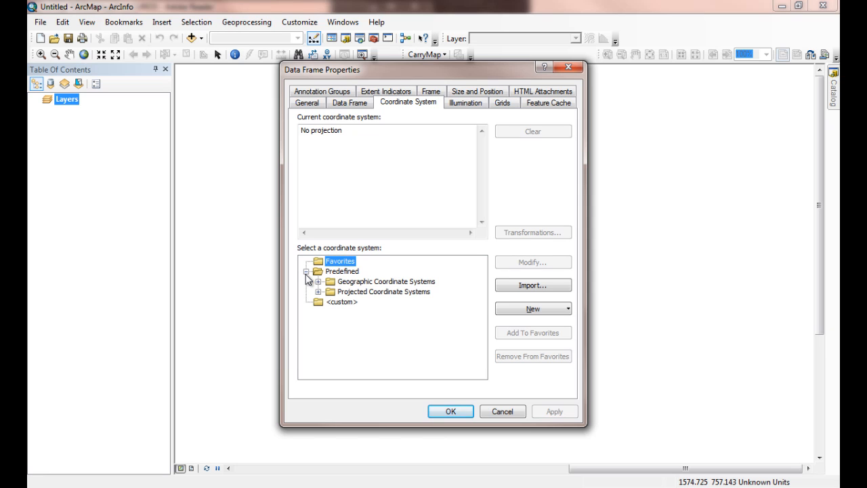
pyautogui.doubleClick(343, 292)
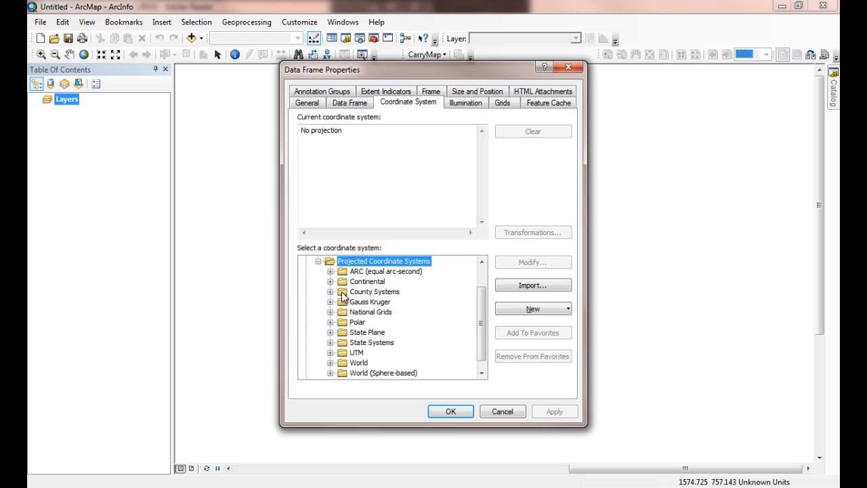
pyautogui.doubleClick(367, 332)
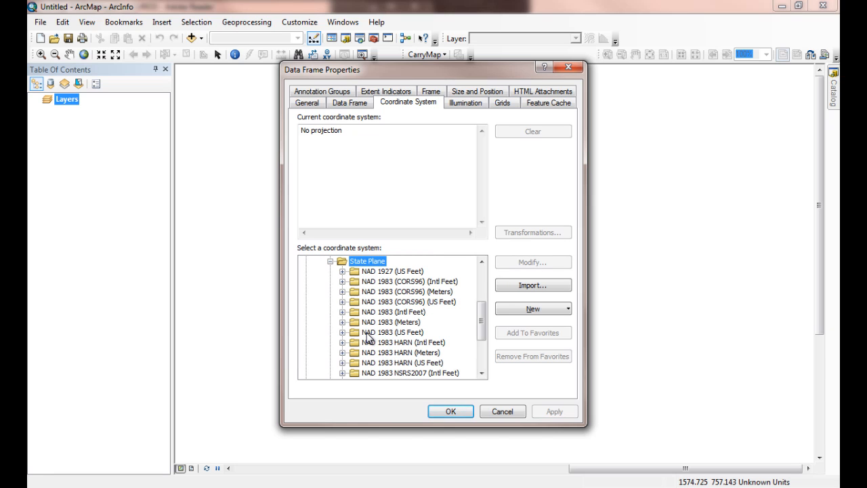
pyautogui.doubleClick(366, 334)
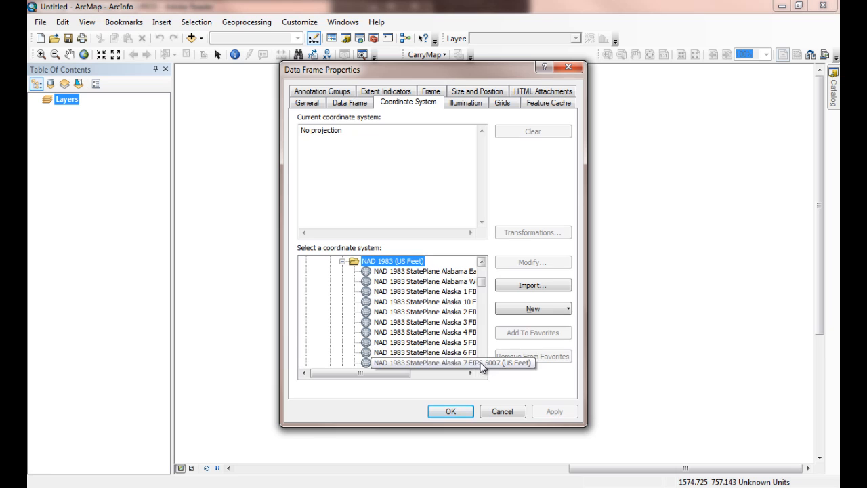
pyautogui.click(342, 260)
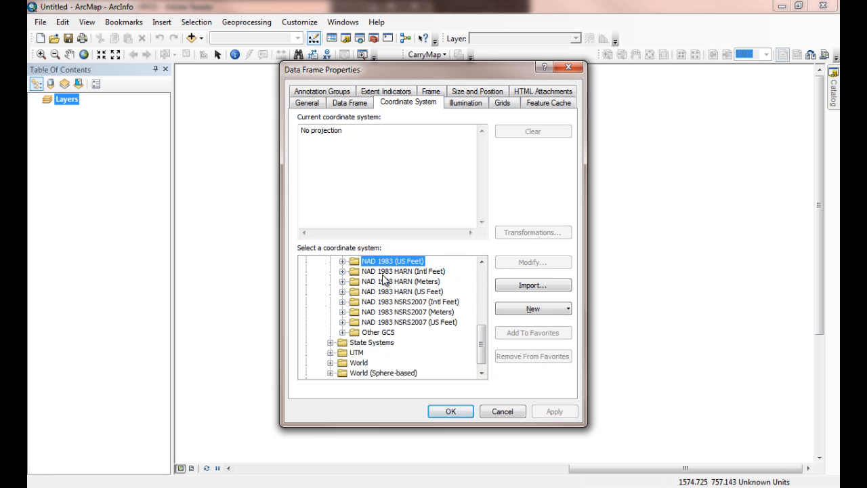
pyautogui.click(343, 261)
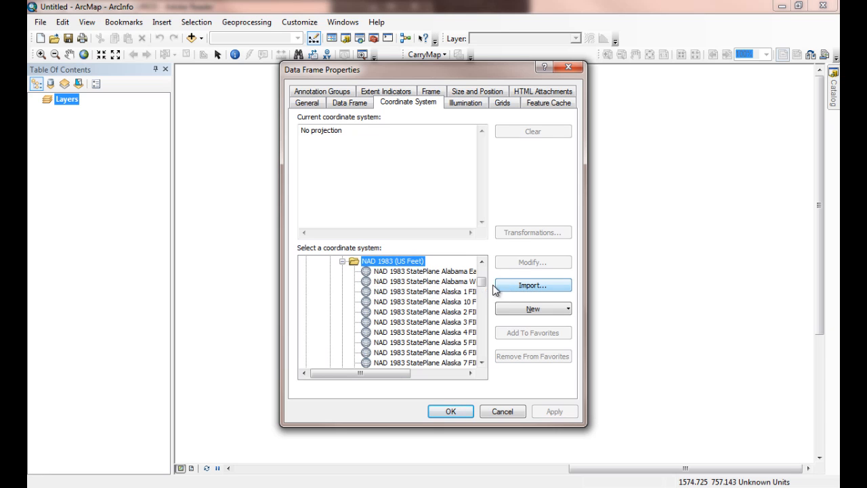
# - Set the data frame's coordinate system to NAD 1983 StatePlane Tennessee FIPS 4100 (US Feet) and apply it
pyautogui.scroll(-8, 485, 344)
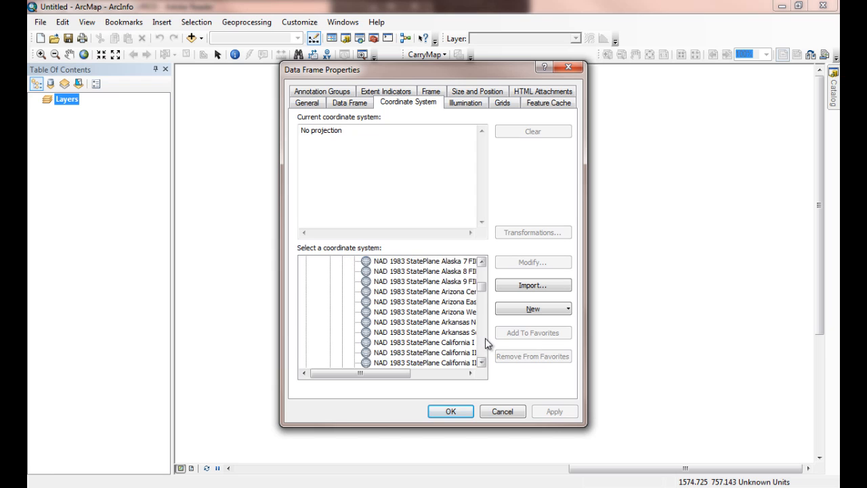
pyautogui.scroll(-20, 484, 344)
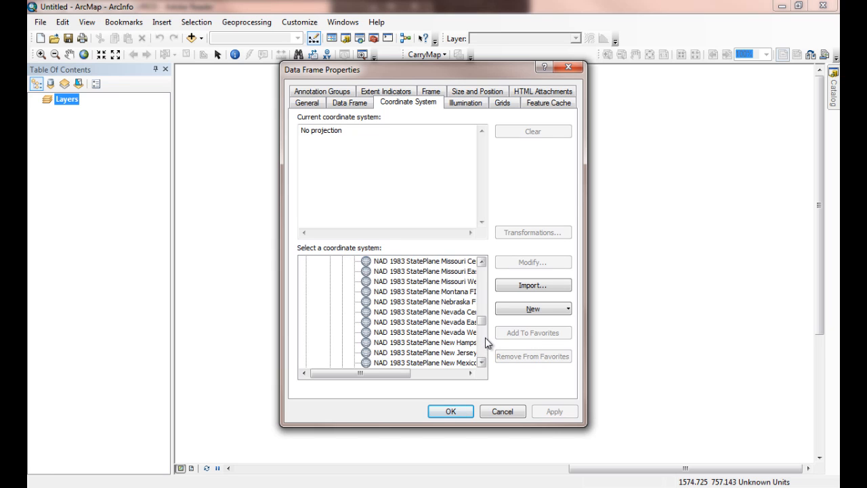
pyautogui.scroll(-3, 485, 344)
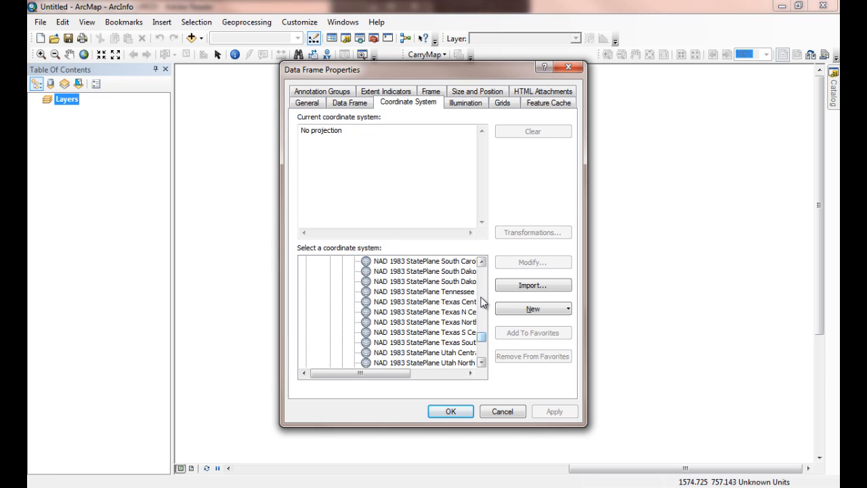
pyautogui.click(390, 296)
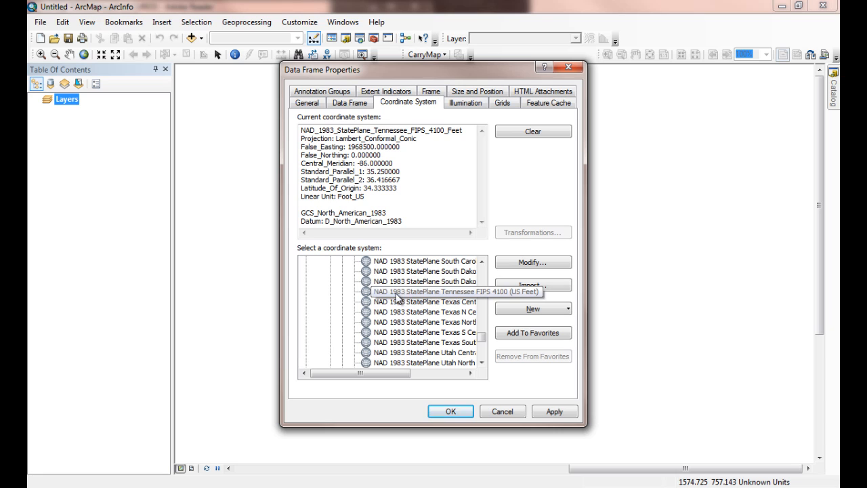
pyautogui.click(555, 411)
pyautogui.click(449, 411)
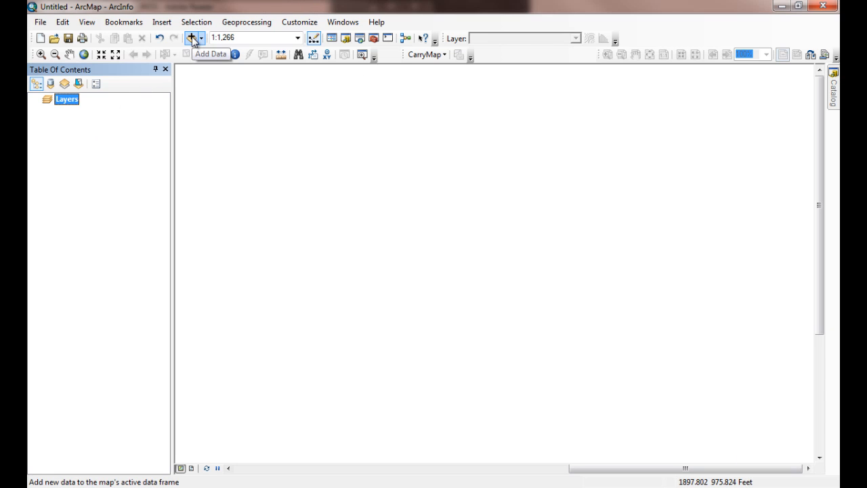
# - Add all eleven TIGER shapefiles from the LatLon83 folder to the map
pyautogui.click(193, 39)
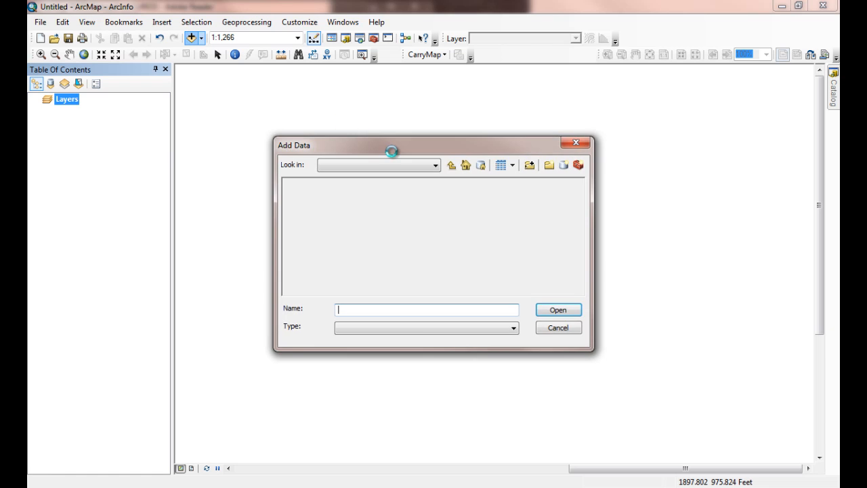
pyautogui.click(436, 167)
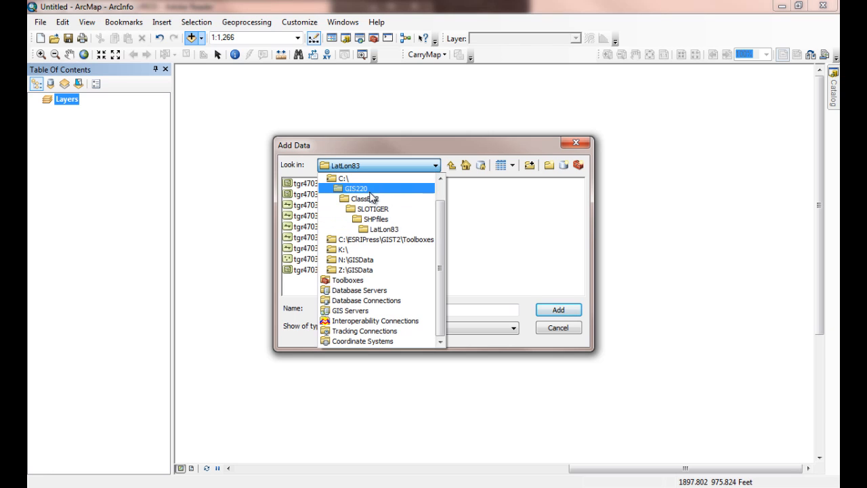
pyautogui.click(448, 152)
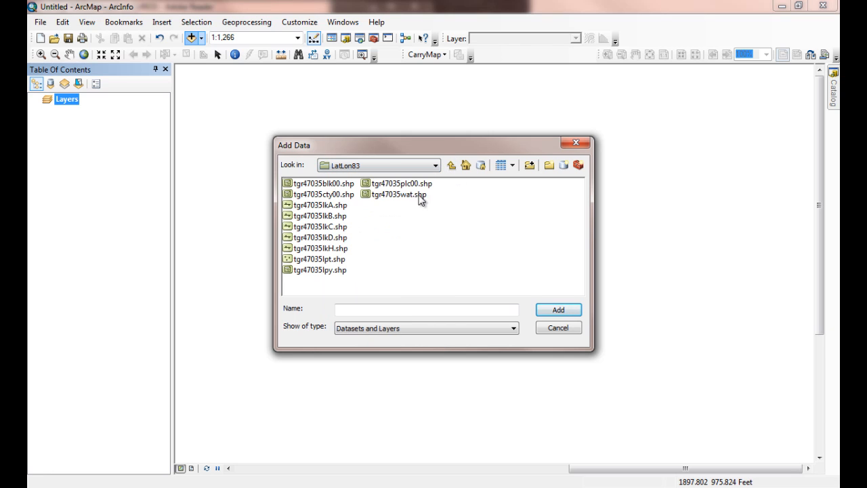
pyautogui.click(316, 185)
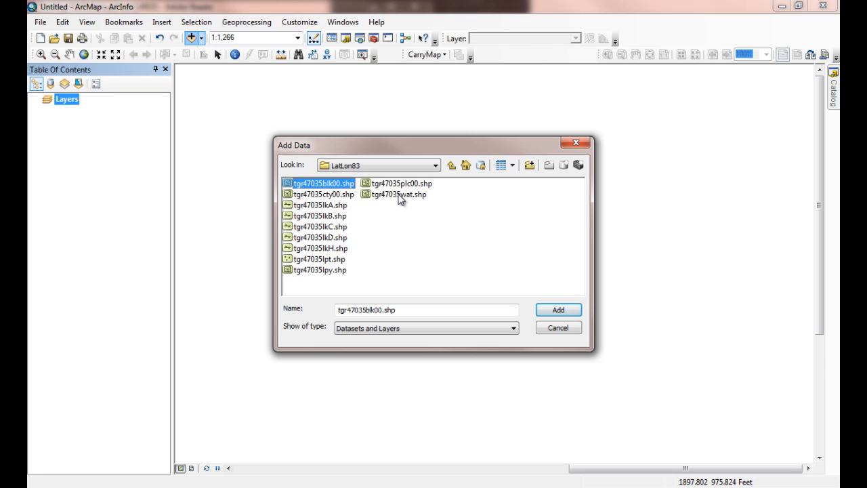
pyautogui.hotkey('ctrl', 'a')
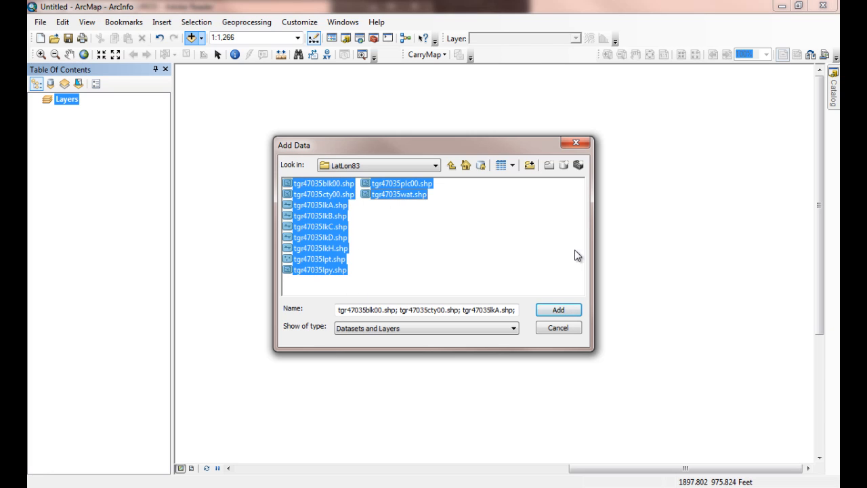
pyautogui.click(552, 314)
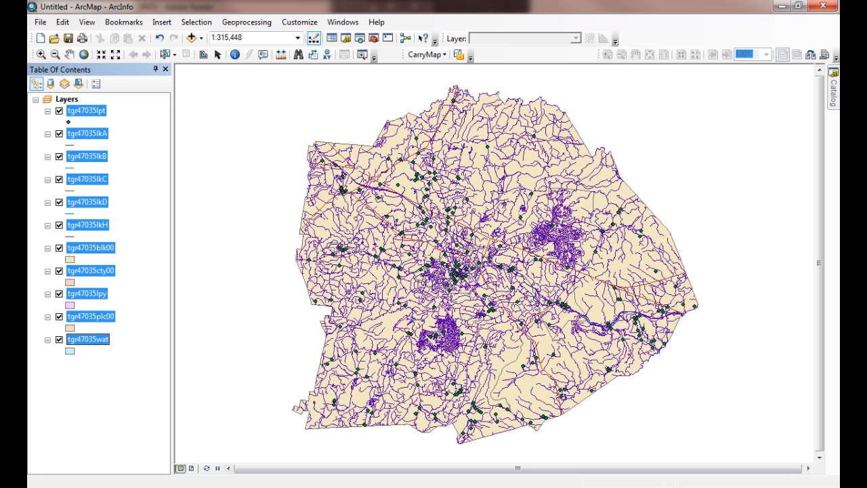
# - Check the PDF's instruction on saving the map document as SLO01.MXD and return to ArcMap
pyautogui.hotkey('alt', 'Tab')
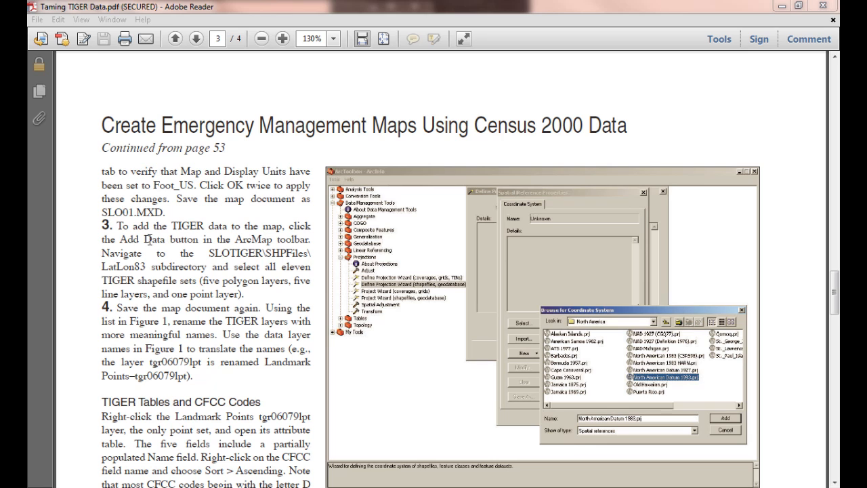
pyautogui.moveTo(177, 196); pyautogui.dragTo(165, 212)
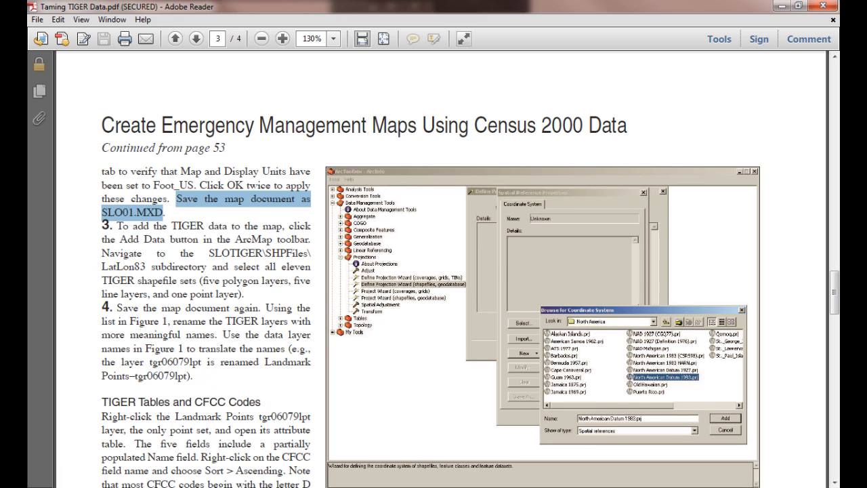
pyautogui.hotkey('alt', 'Tab')
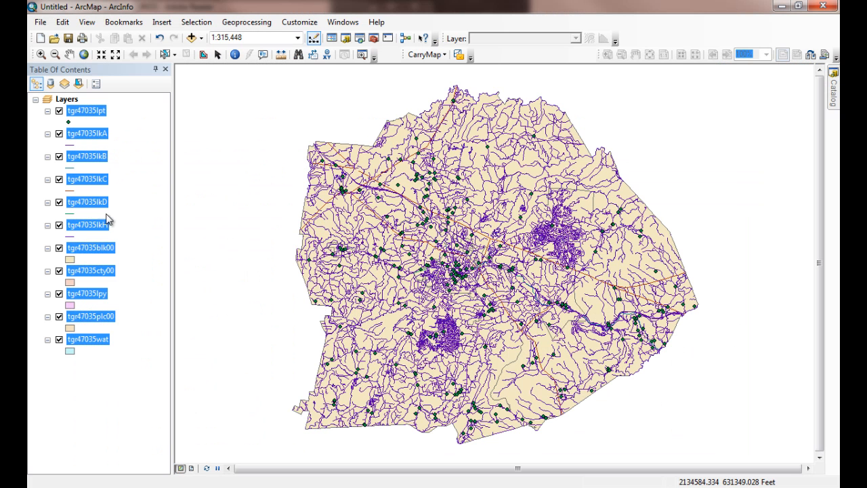
pyautogui.click(122, 398)
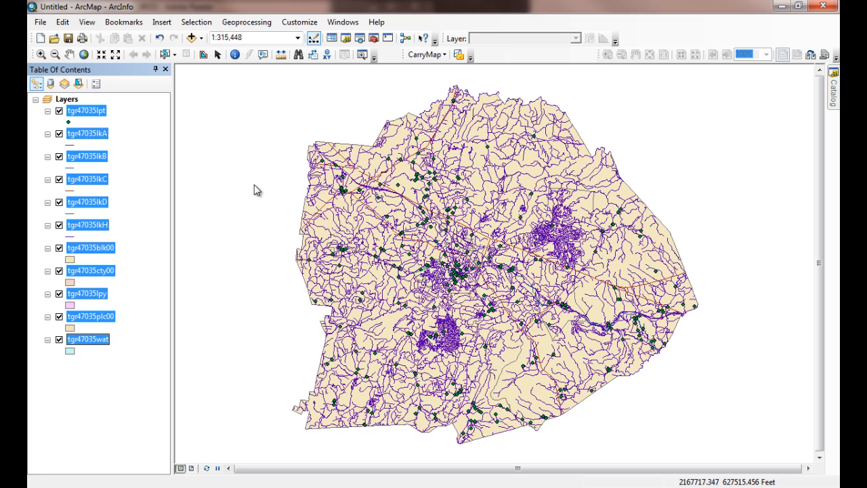
pyautogui.click(40, 22)
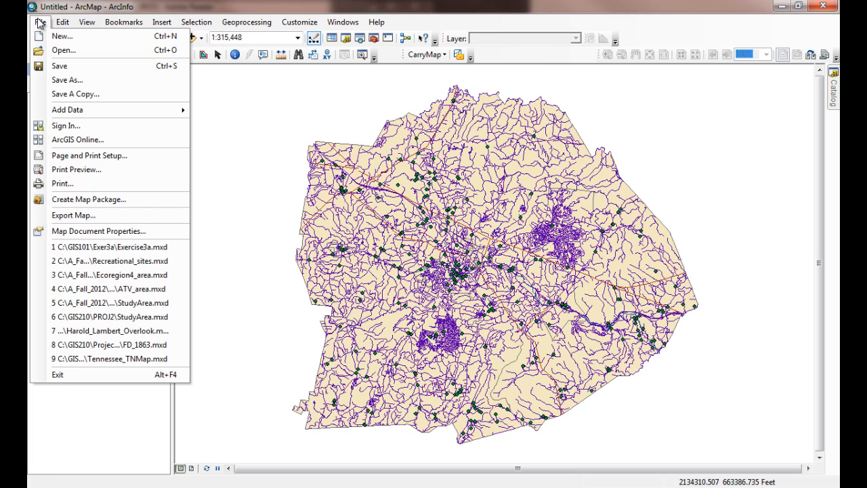
pyautogui.click(52, 7)
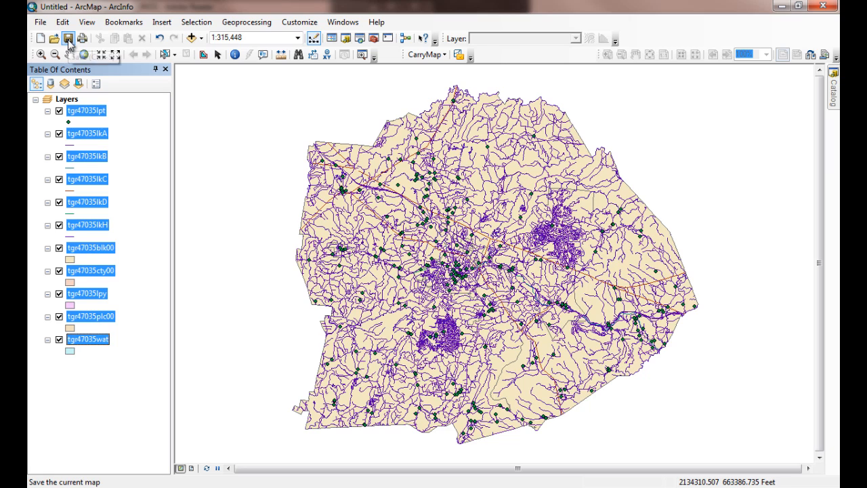
pyautogui.click(69, 39)
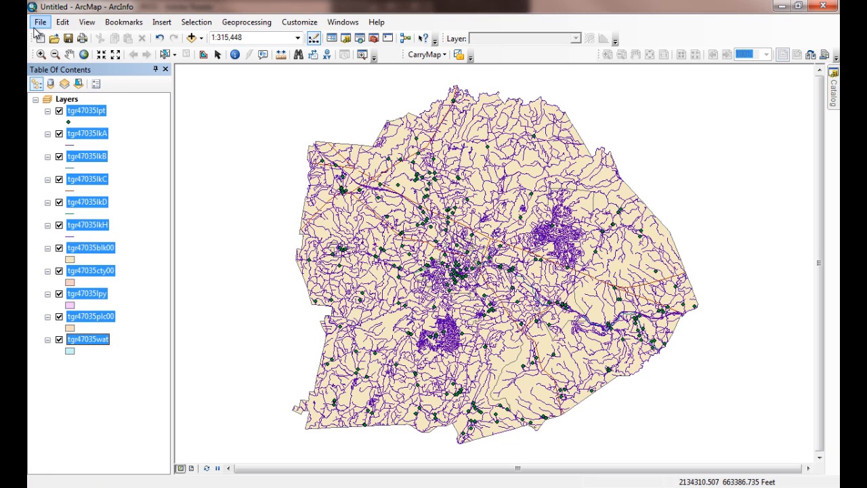
# - Start saving the map document under a new name and browse to the GIS220\ClassEx2 folder on the C: drive
pyautogui.click(40, 23)
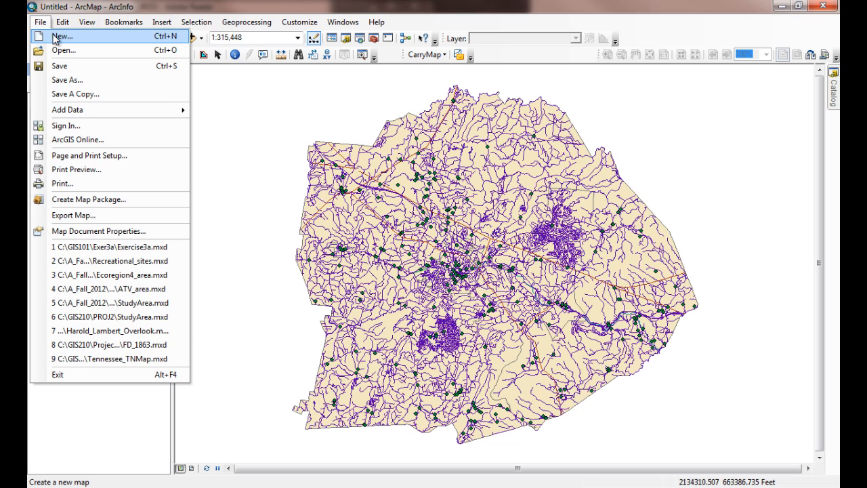
pyautogui.click(67, 80)
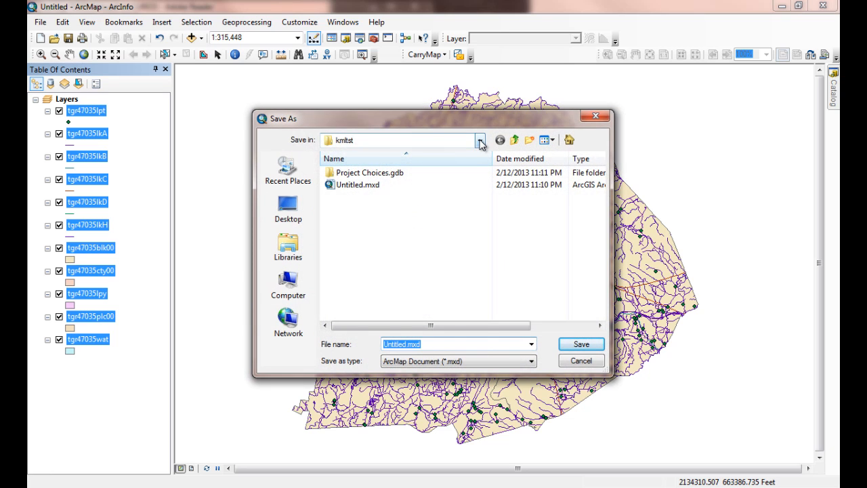
pyautogui.click(480, 141)
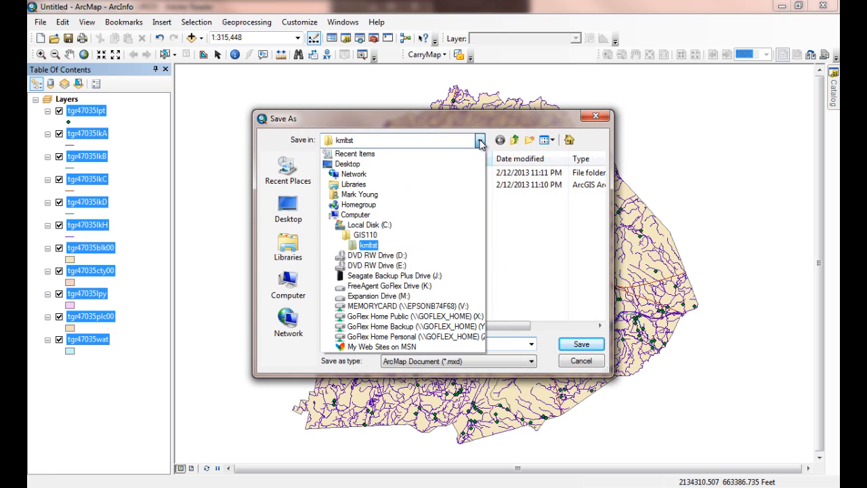
pyautogui.click(383, 229)
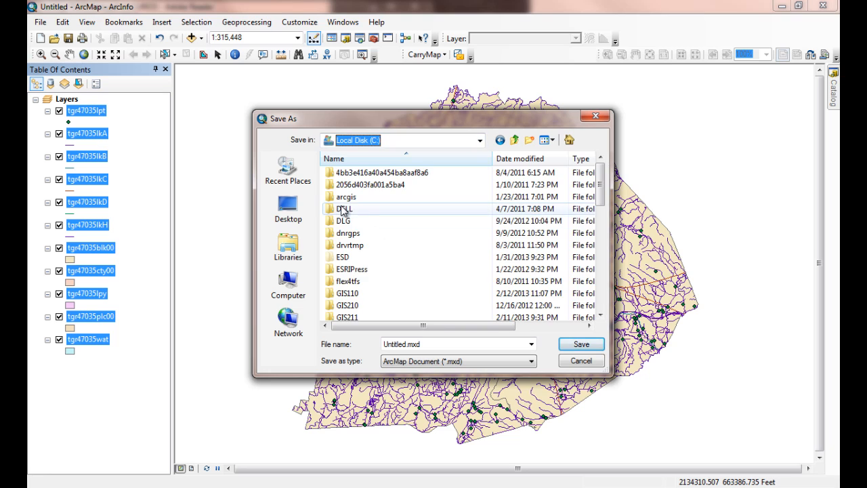
pyautogui.click(600, 314)
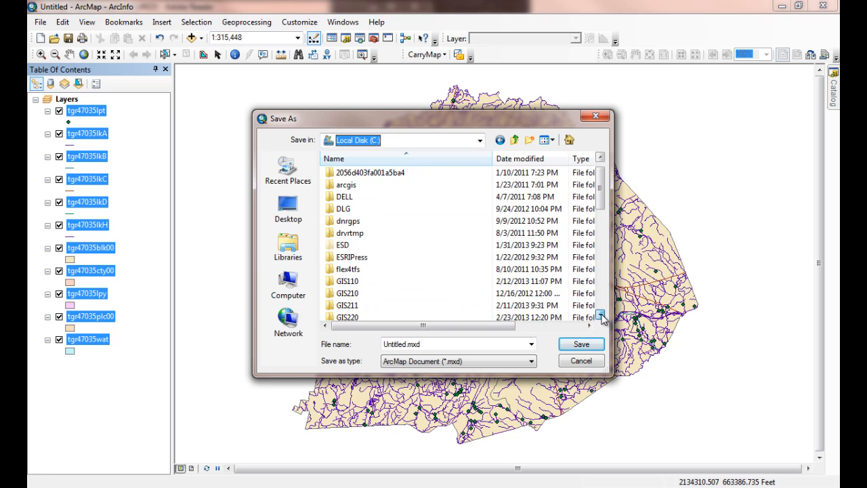
pyautogui.doubleClick(348, 316)
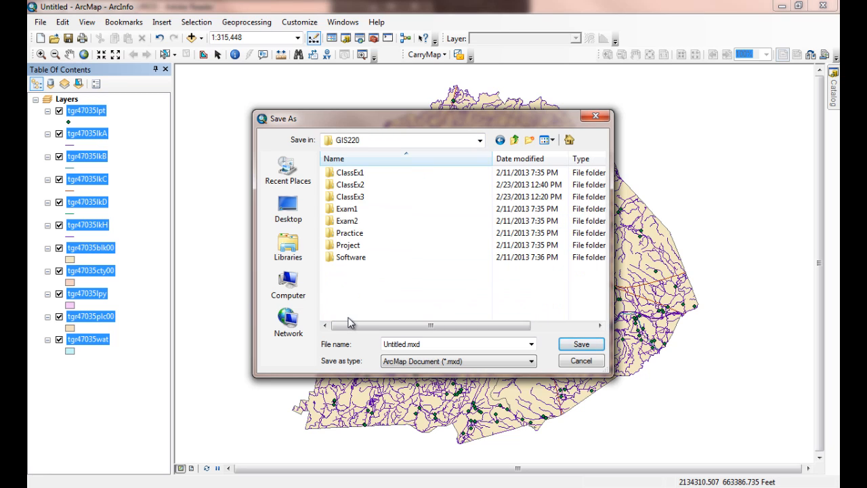
pyautogui.doubleClick(341, 185)
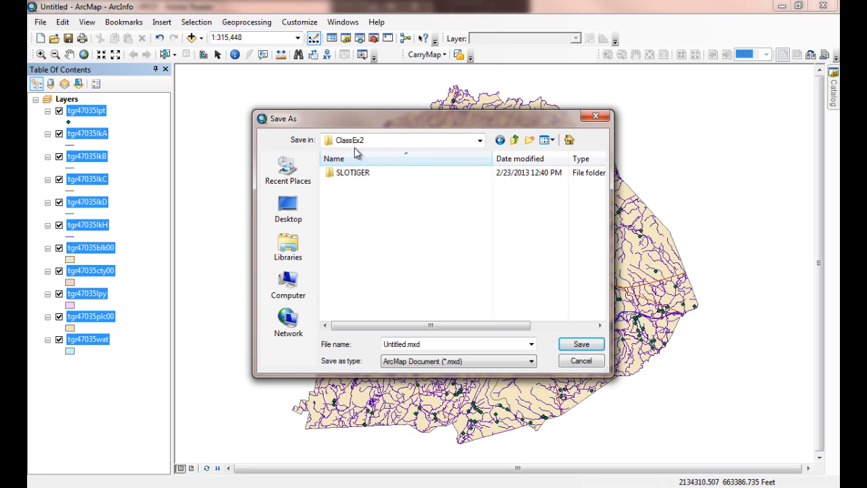
# - Recheck the file name in the PDF, save the map document as SLO01 in ClassEx2, and save it once more
pyautogui.click(499, 343)
pyautogui.hotkey('alt', 'Tab')
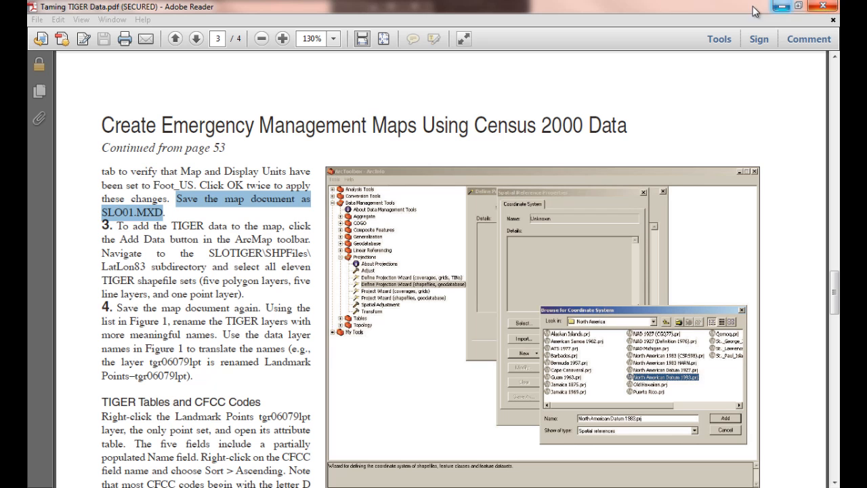
pyautogui.click(786, 7)
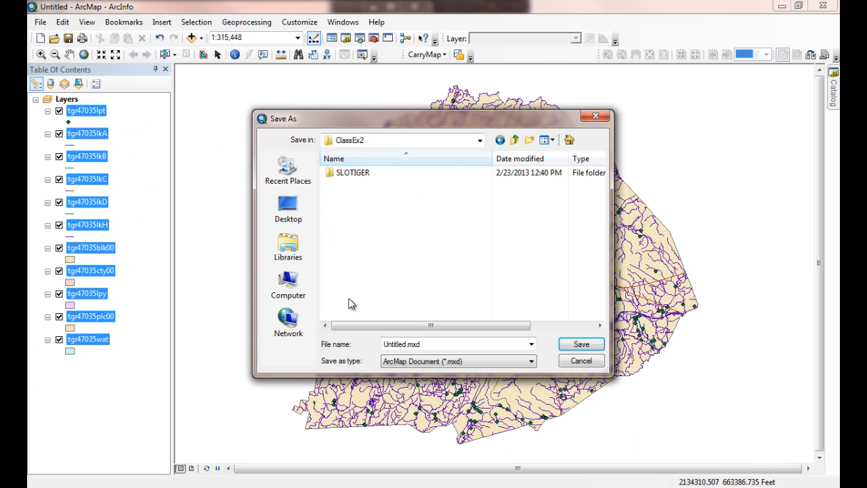
pyautogui.click(433, 345)
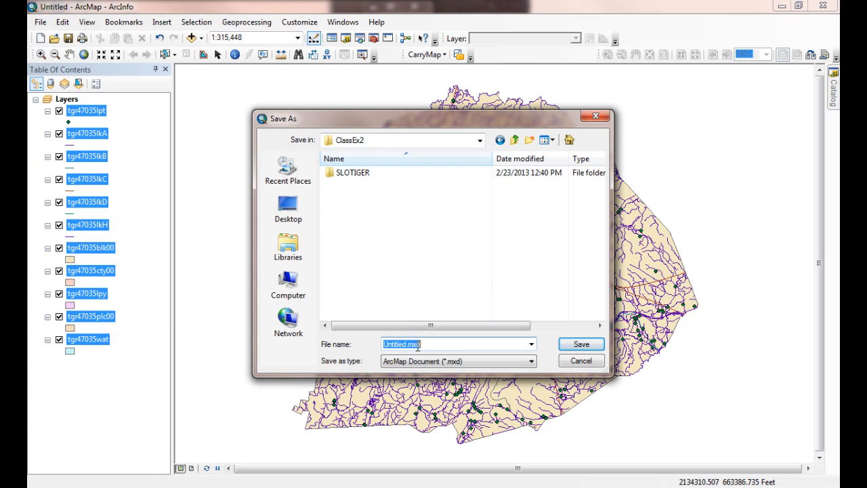
pyautogui.write('SLO')
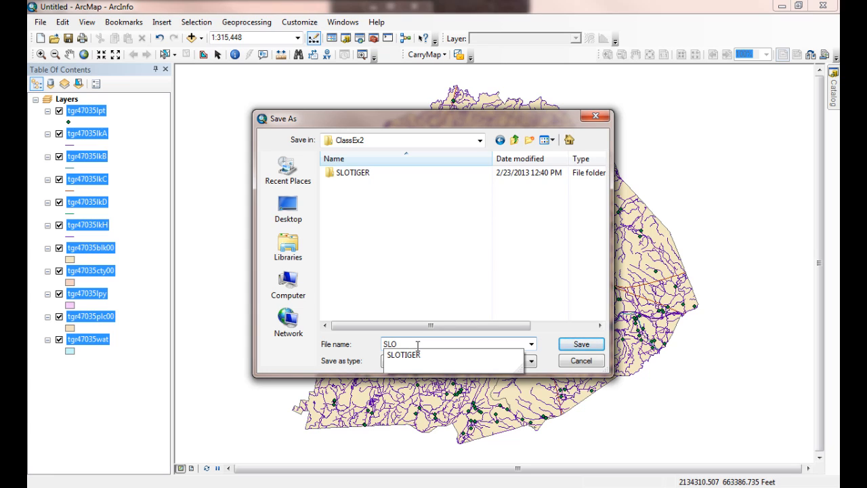
pyautogui.write('01')
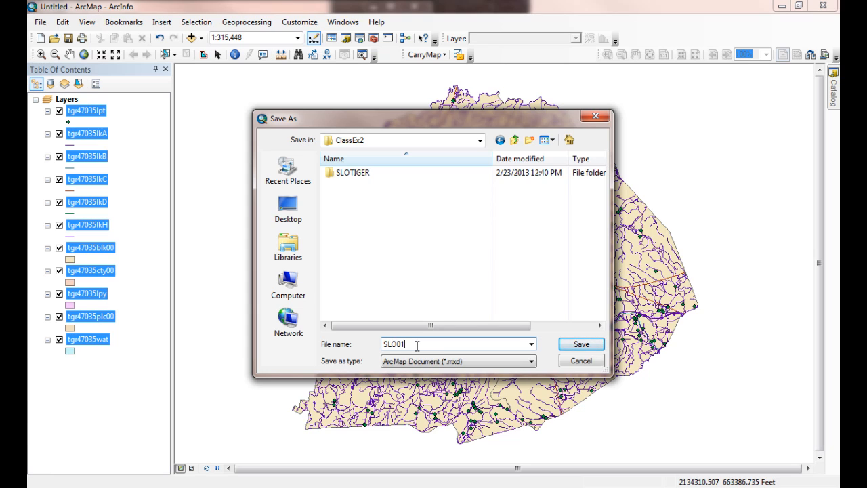
pyautogui.click(577, 345)
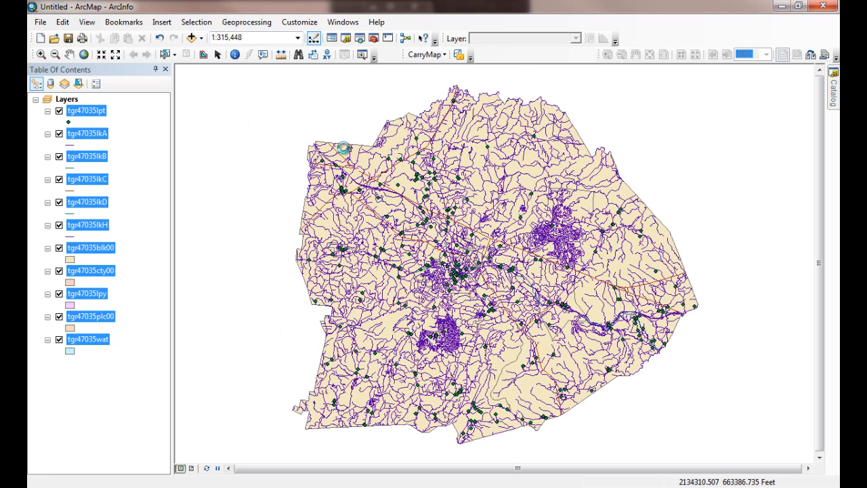
pyautogui.click(132, 207)
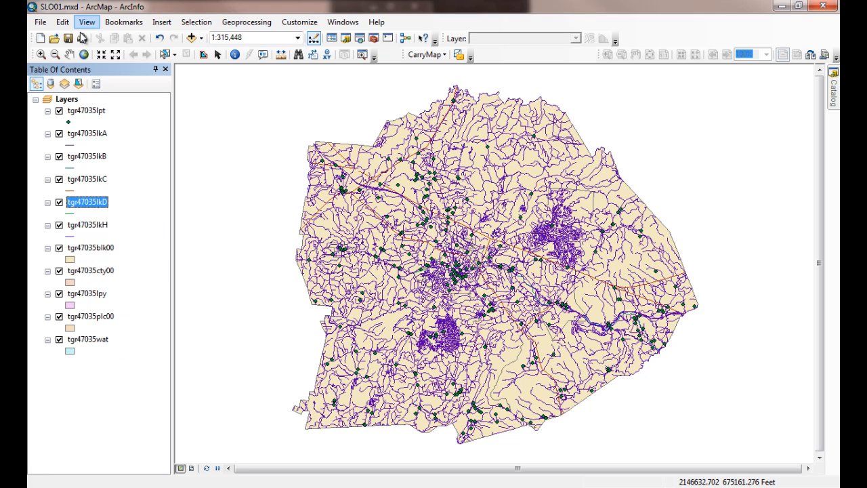
pyautogui.click(68, 39)
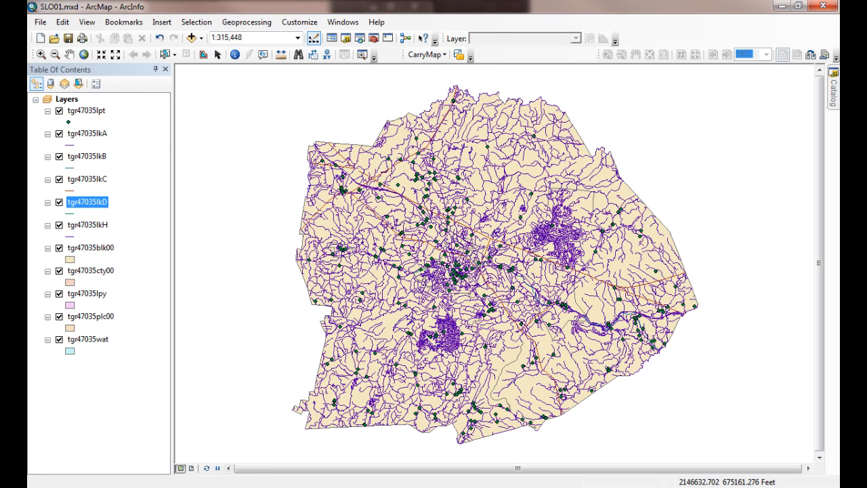
# - Switch to the PDF in Adobe Reader and highlight step 4's instruction and example for renaming the TIGER layers
pyautogui.hotkey('alt', 'Tab')
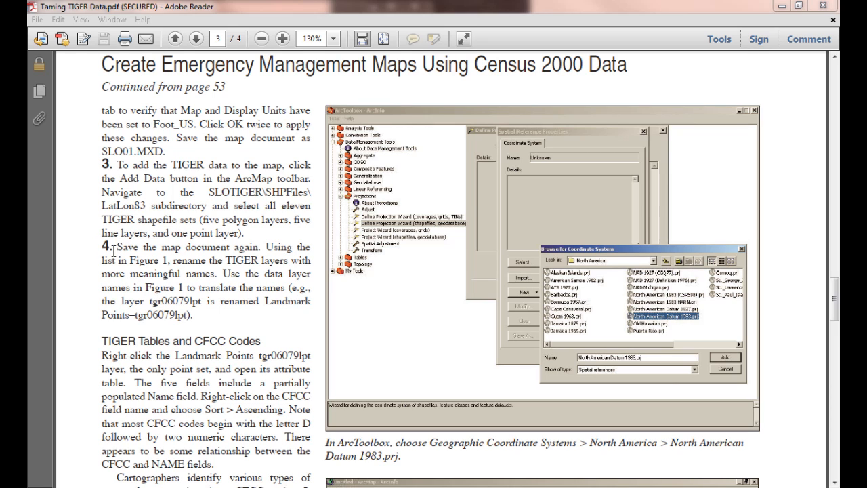
pyautogui.moveTo(115, 248); pyautogui.dragTo(189, 322)
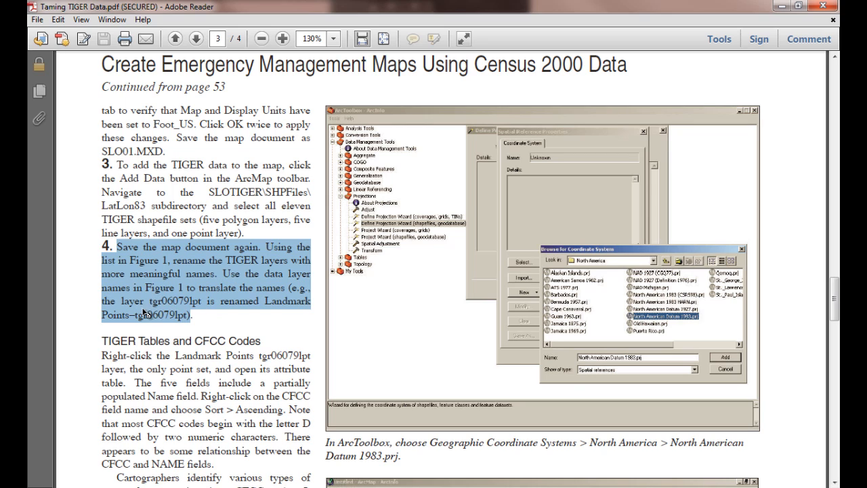
pyautogui.click(263, 301)
pyautogui.moveTo(263, 301); pyautogui.dragTo(168, 316)
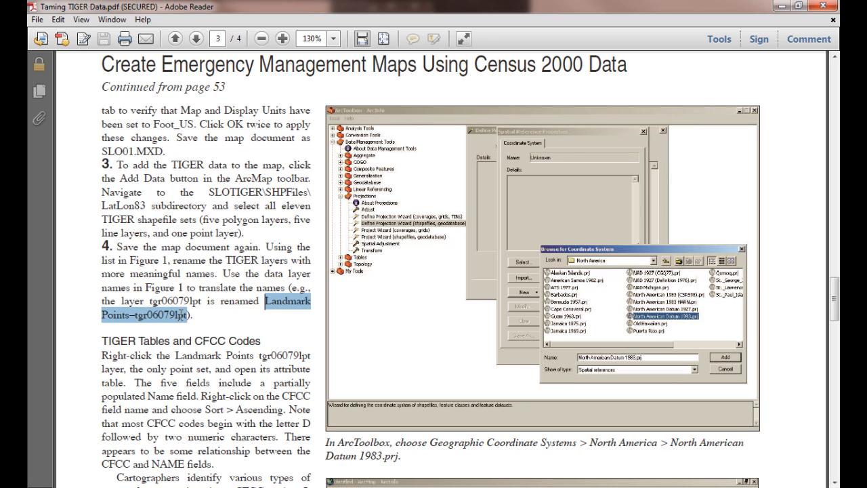
pyautogui.keyDown('shift'); pyautogui.click(134, 316); pyautogui.keyUp('shift')
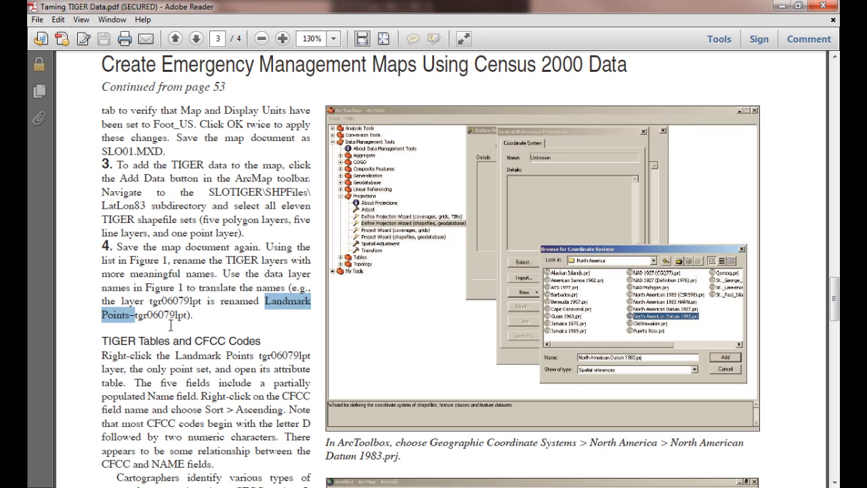
# - Set the PDF window beside ArcMap and enlarge page 2 to 200% at the Figure 1 table of layer names
pyautogui.click(836, 73)
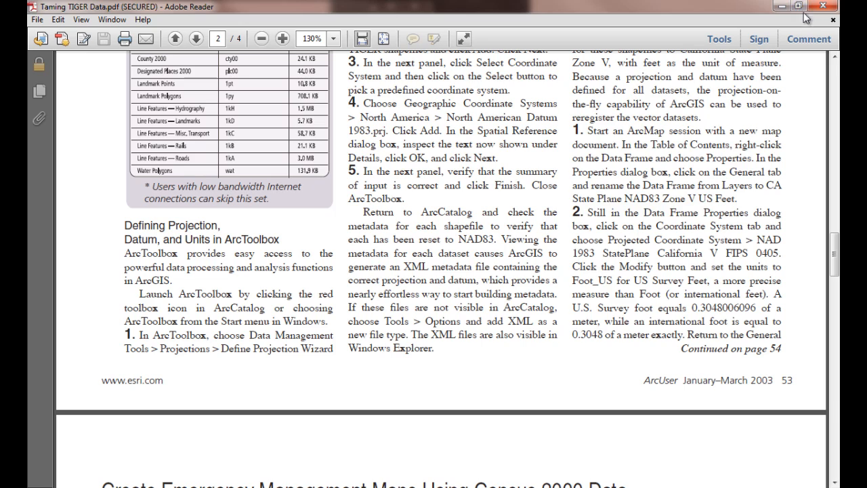
pyautogui.click(798, 6)
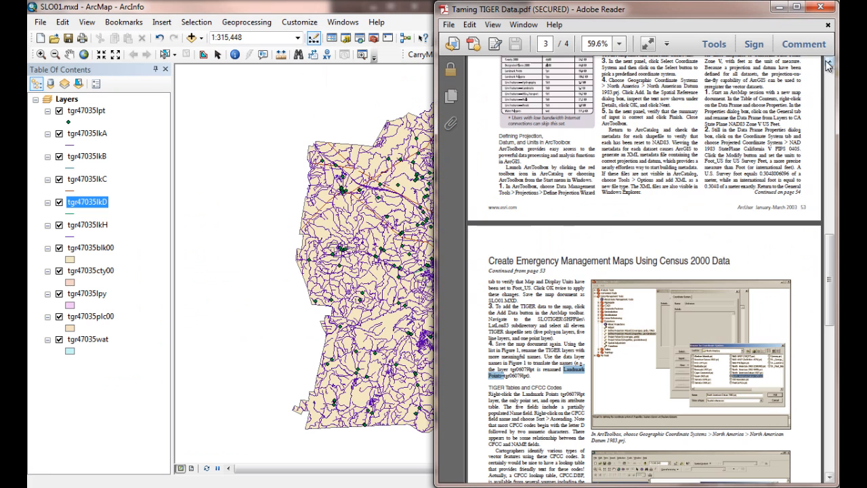
pyautogui.click(827, 65)
pyautogui.click(829, 65)
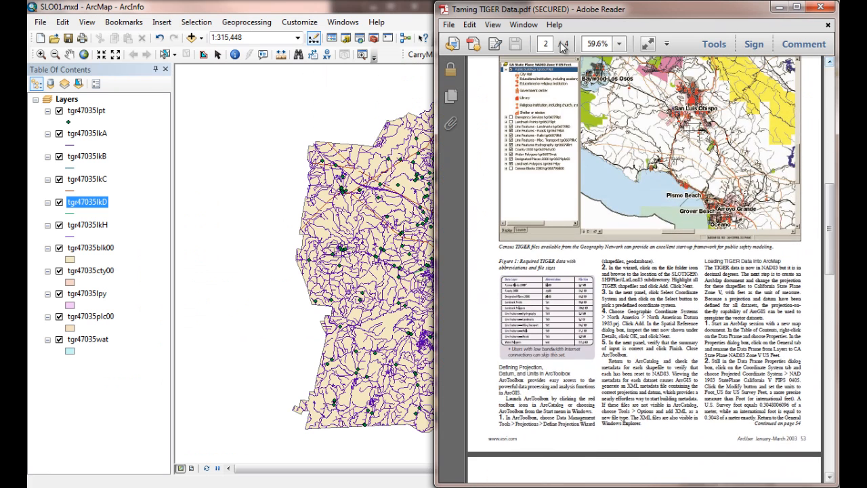
pyautogui.click(619, 44)
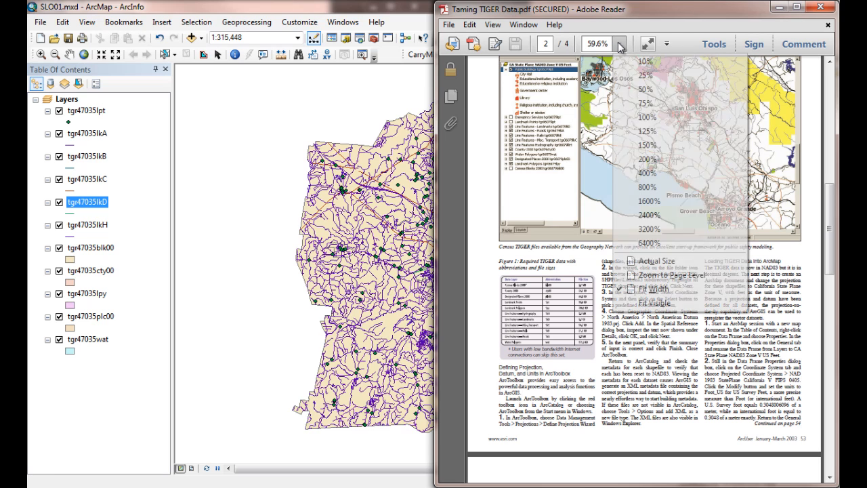
pyautogui.click(648, 145)
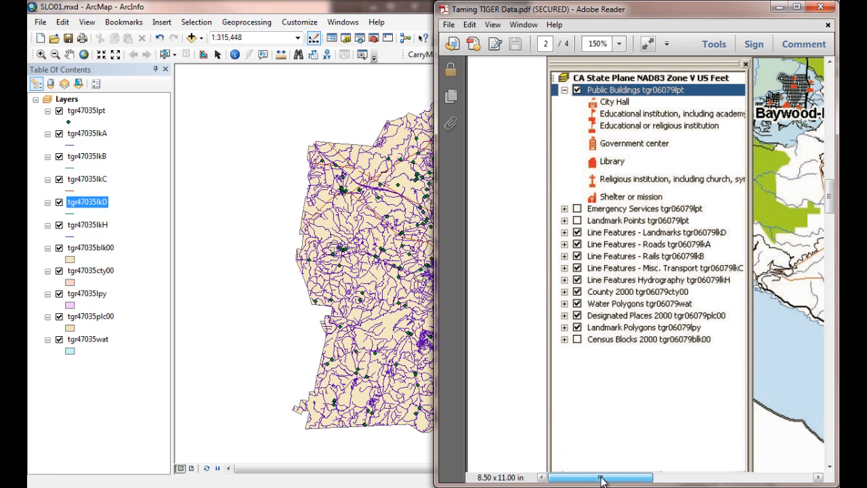
pyautogui.moveTo(603, 478); pyautogui.dragTo(670, 477)
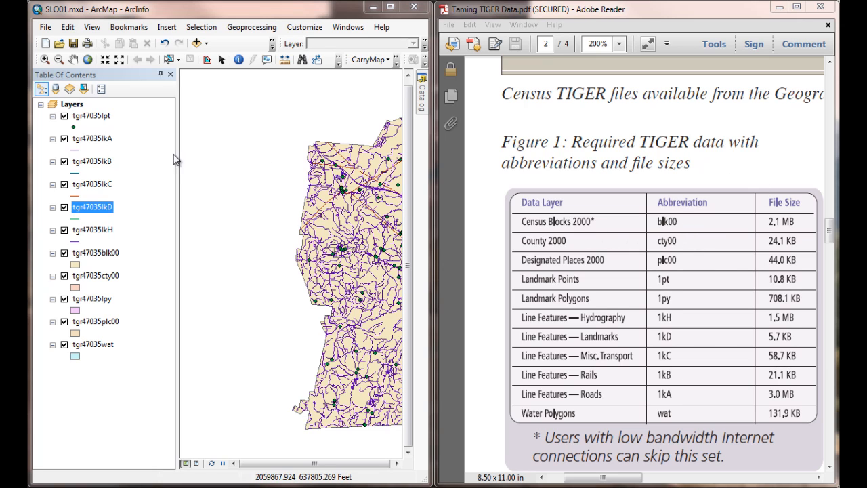
# - Rename the tgr47035lpt layer as LandmarkPoints
pyautogui.click(98, 120)
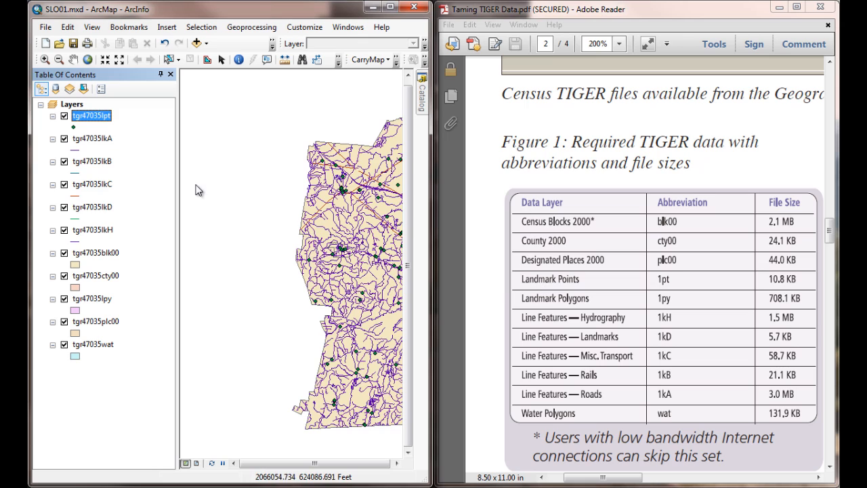
pyautogui.click(80, 119)
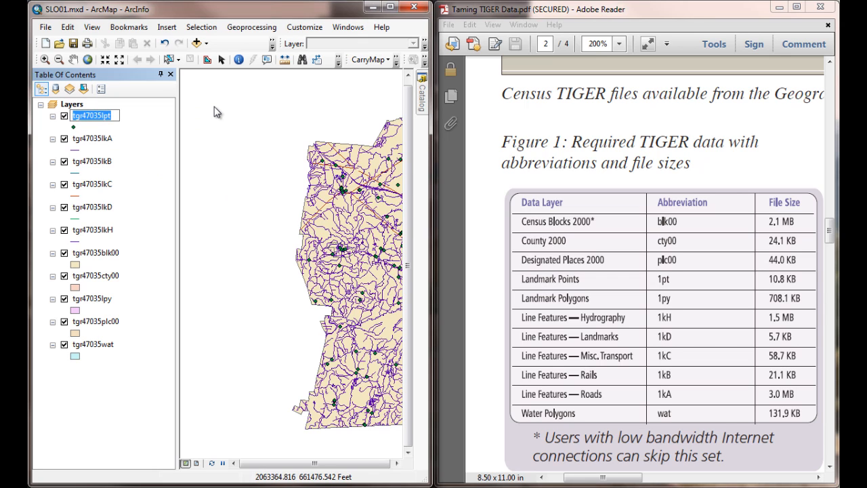
pyautogui.write('LandmarkPoints')
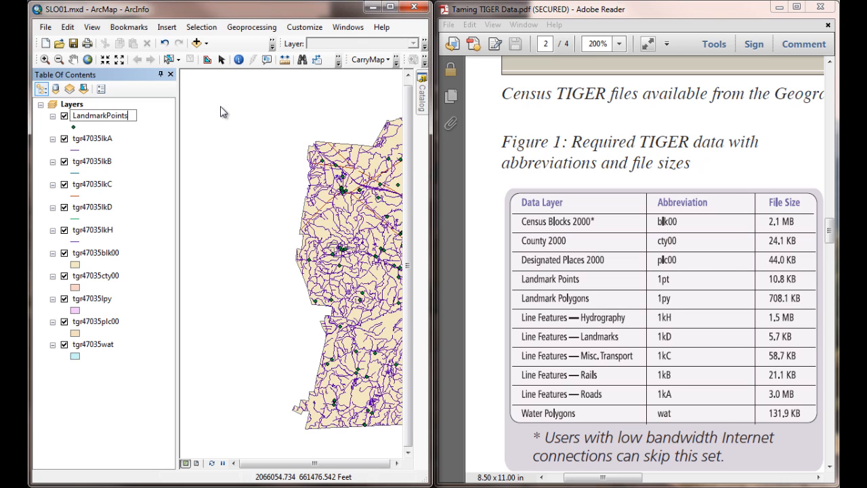
pyautogui.press('Return')
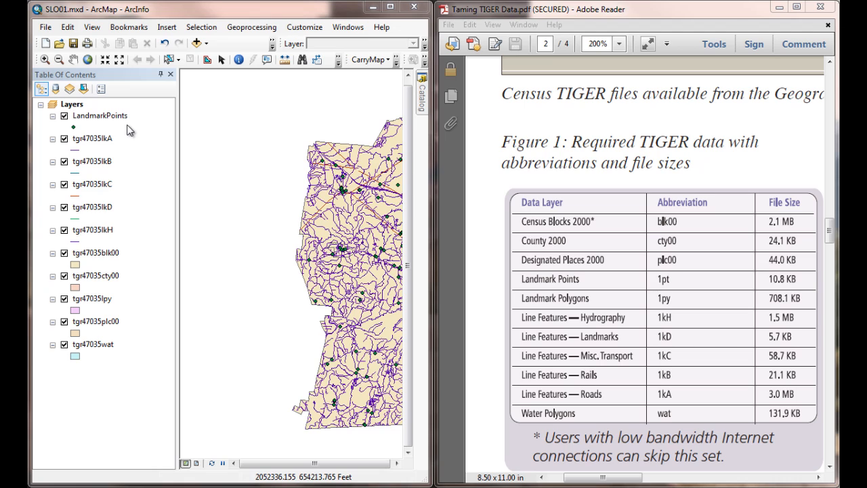
# - Rename the tgr47035lkA layer as Roads
pyautogui.click(97, 142)
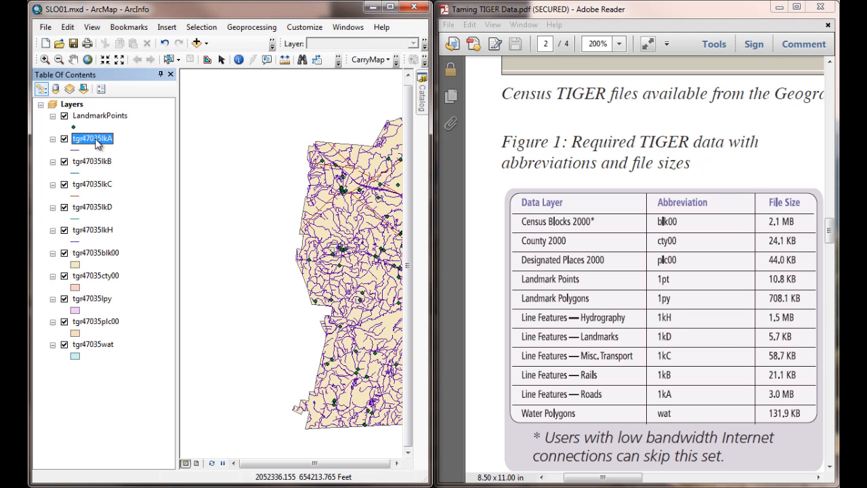
pyautogui.click(96, 139)
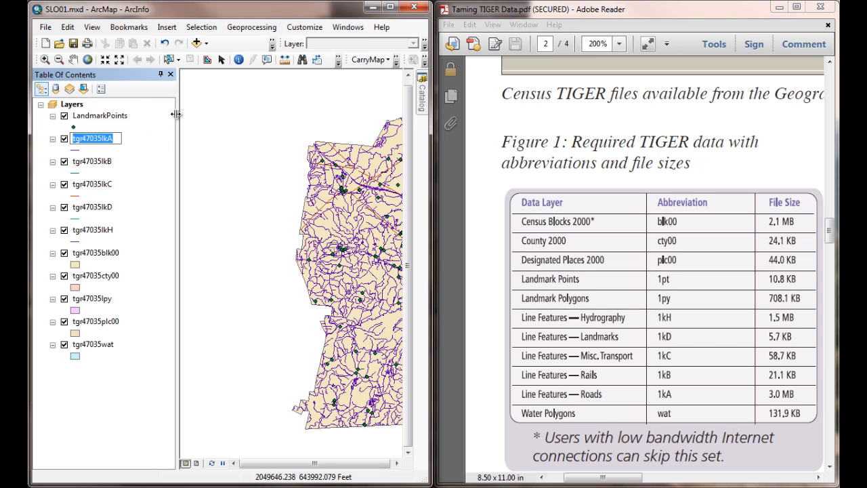
pyautogui.write('R')
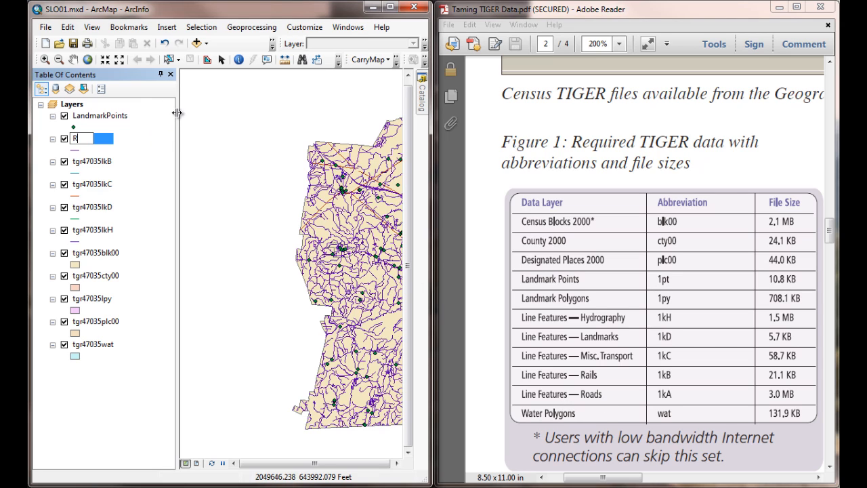
pyautogui.write('oads')
pyautogui.press('Return')
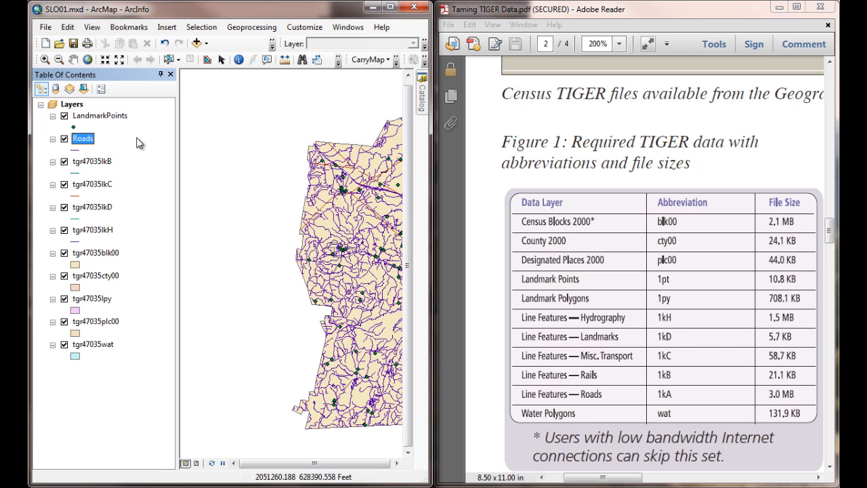
# - Inspect the Roads layer's name and source shapefile in its layer properties, highlighting the shapefile name, and close them without changes
pyautogui.rightClick(83, 139)
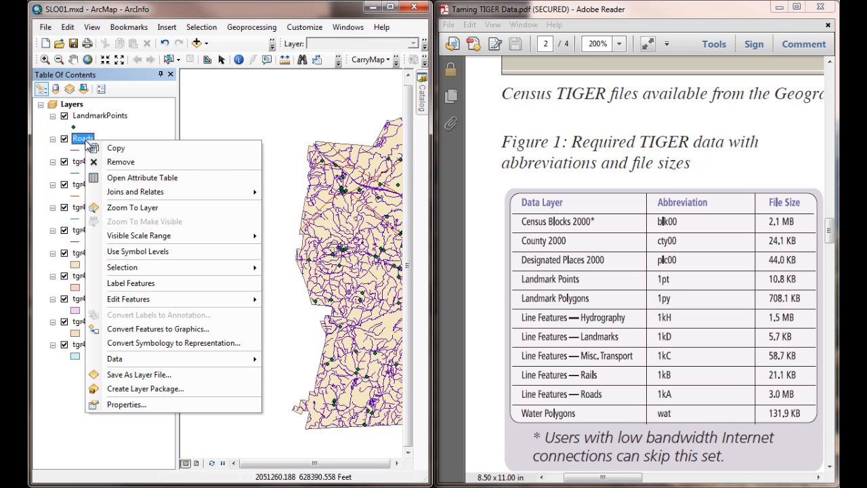
pyautogui.click(145, 405)
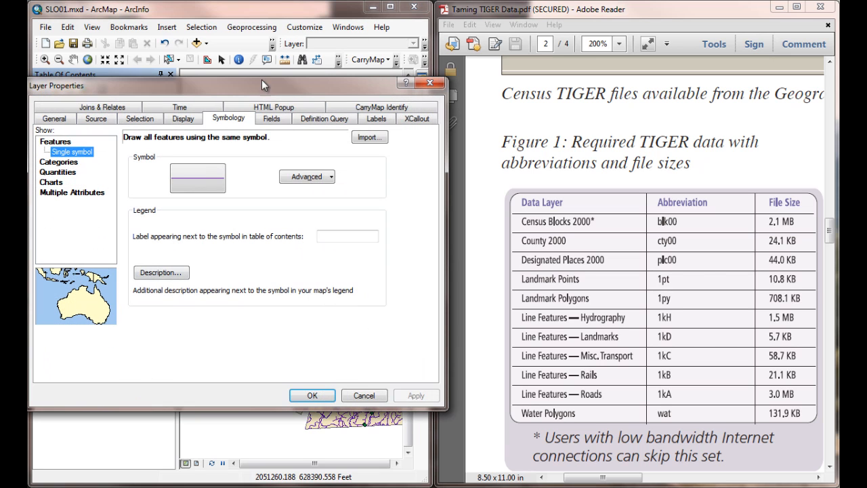
pyautogui.click(57, 120)
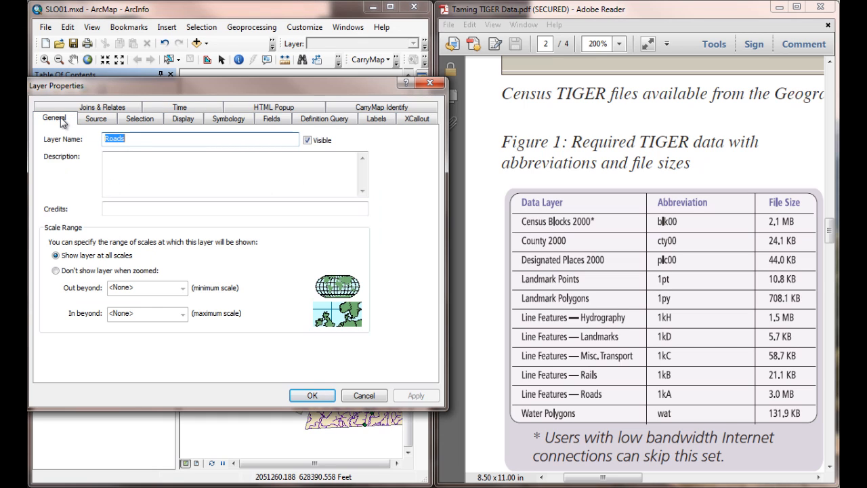
pyautogui.click(104, 119)
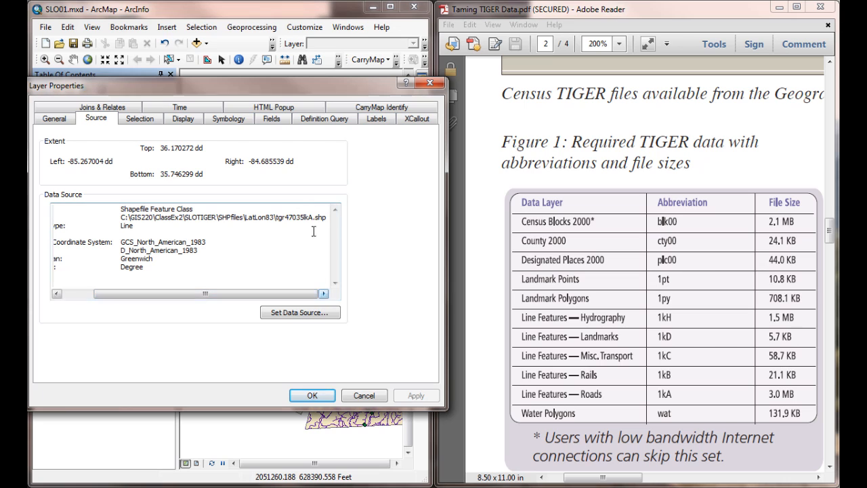
pyautogui.moveTo(276, 215); pyautogui.dragTo(329, 216)
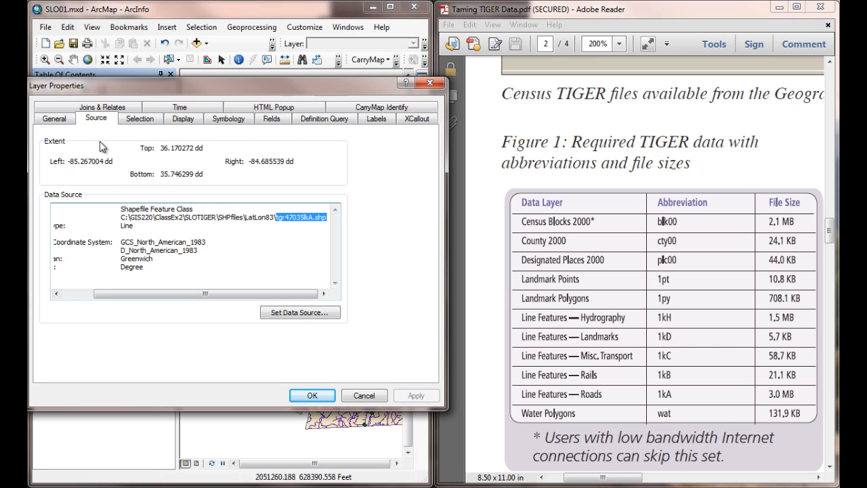
pyautogui.click(53, 120)
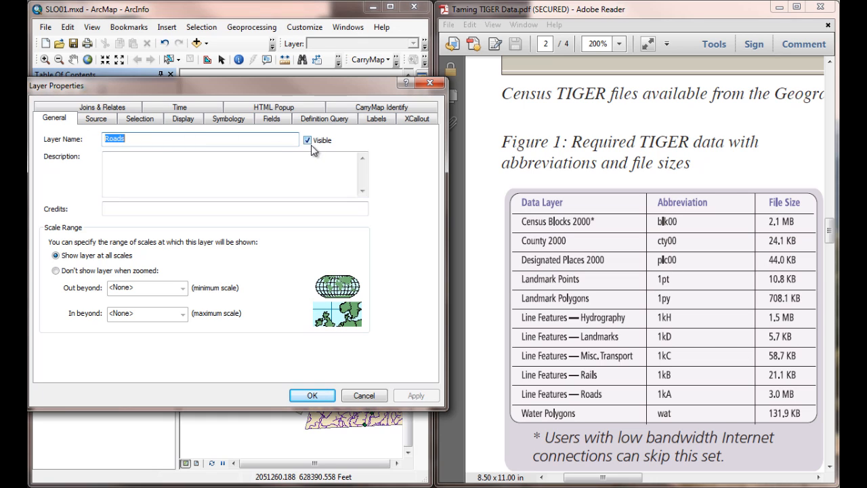
pyautogui.click(371, 401)
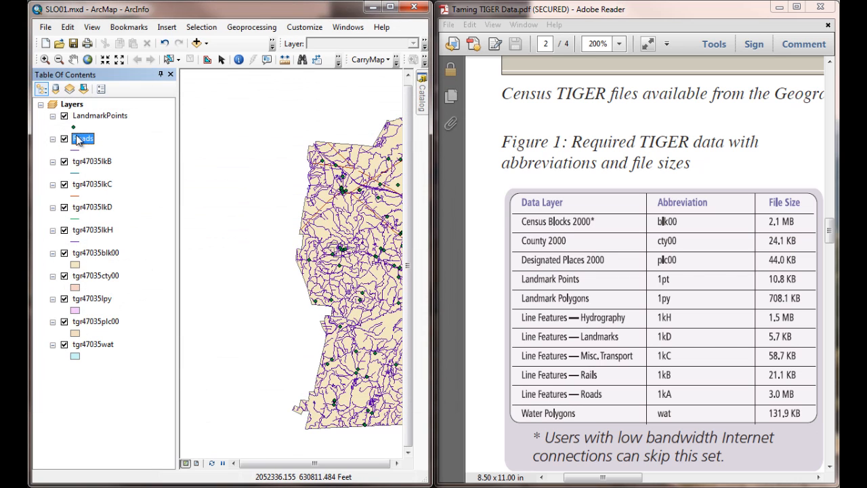
# - View the general layer properties of tgr47035lkB, close them without changes, and reselect the layer
pyautogui.click(101, 163)
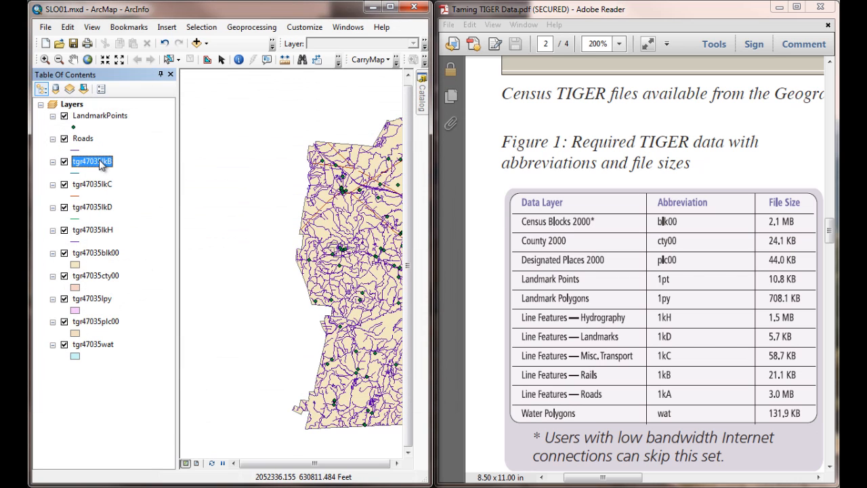
pyautogui.rightClick(101, 163)
pyautogui.click(135, 424)
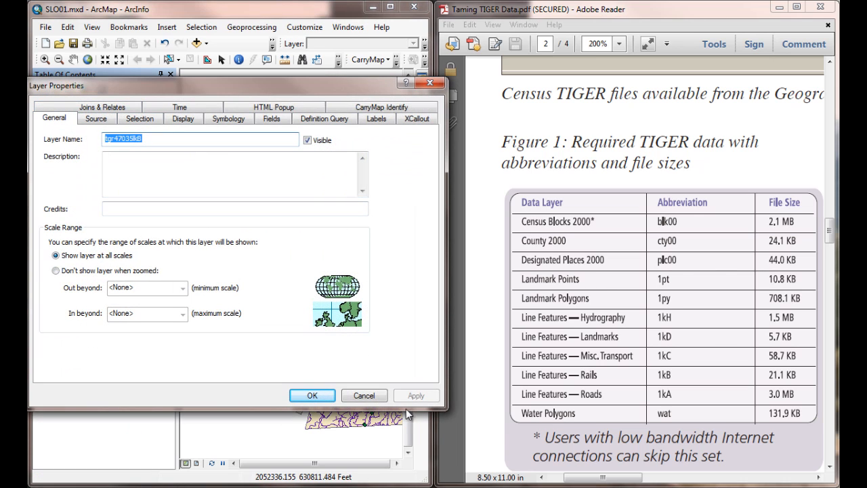
pyautogui.click(366, 401)
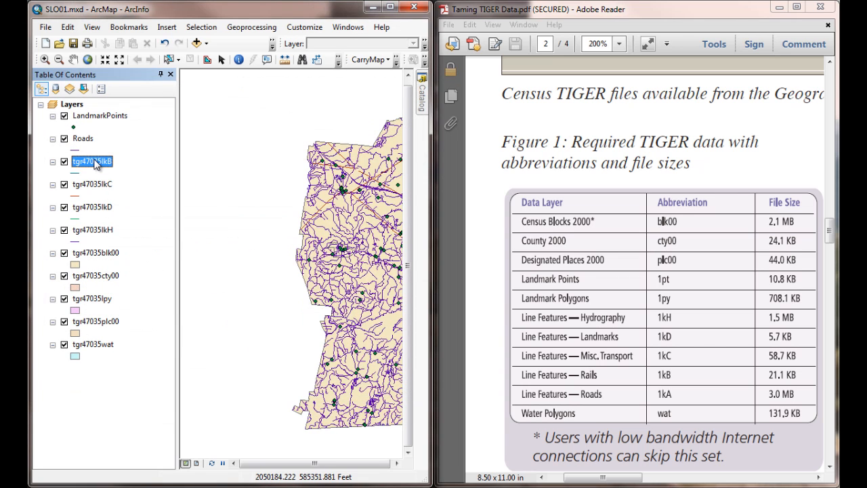
pyautogui.click(94, 162)
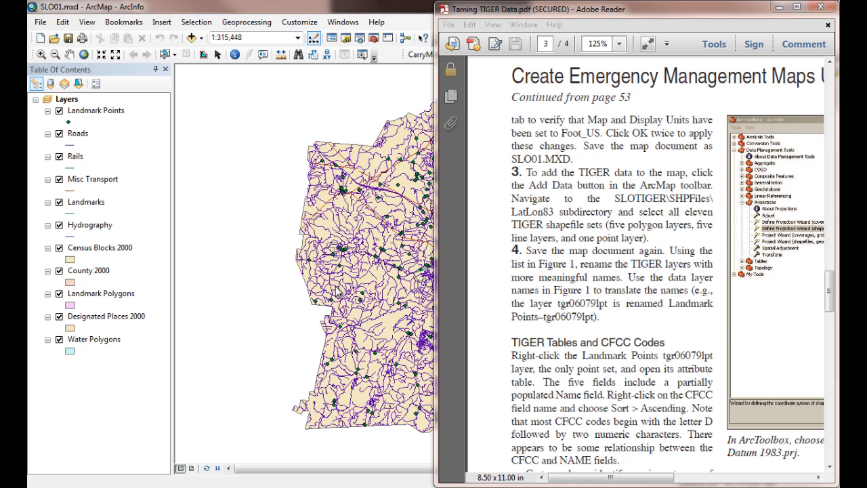
# - View the renamed layers in the full ArcMap window, and return to the PDF to read on past step 4
pyautogui.click(272, 122)
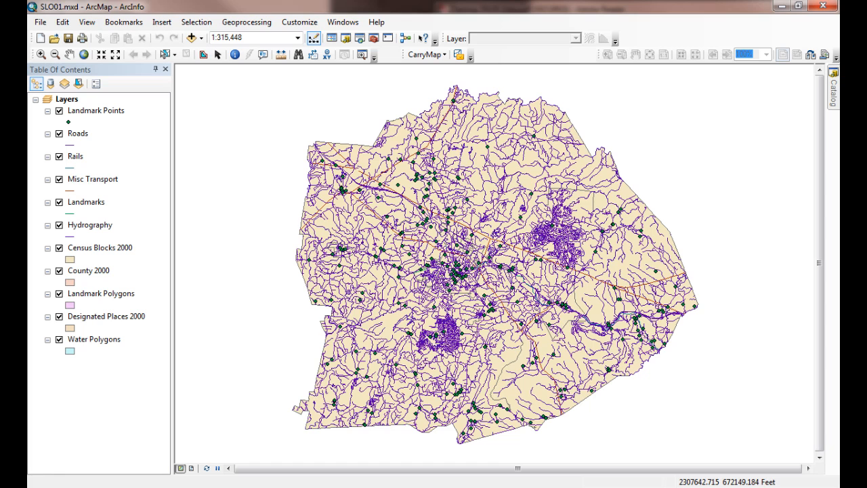
pyautogui.hotkey('alt', 'Tab')
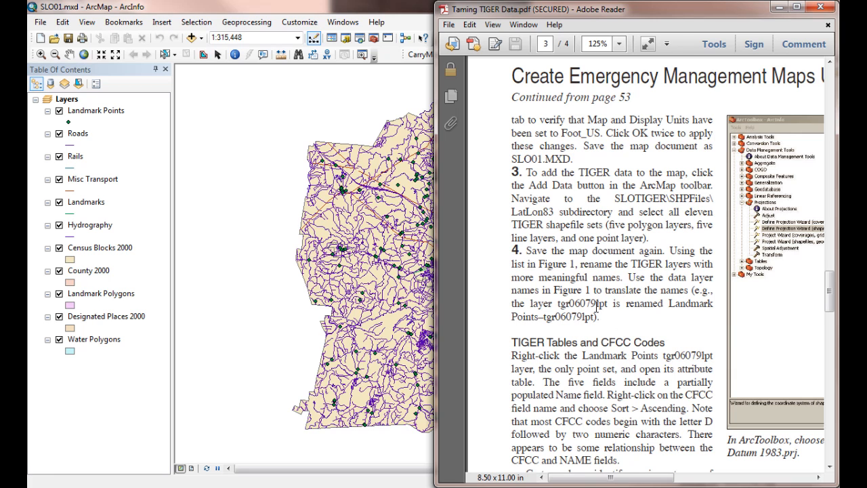
pyautogui.scroll(-6, 585, 283)
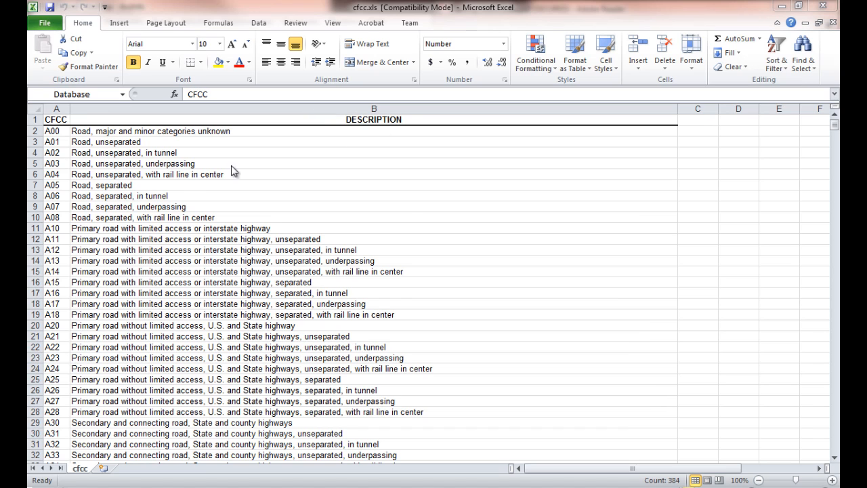
# - Switch to cfcc.xls in Excel and look through the code descriptions from the A road codes to the D landmark and F boundary codes
pyautogui.hotkey('ctrl', 'a')
pyautogui.click(114, 133)
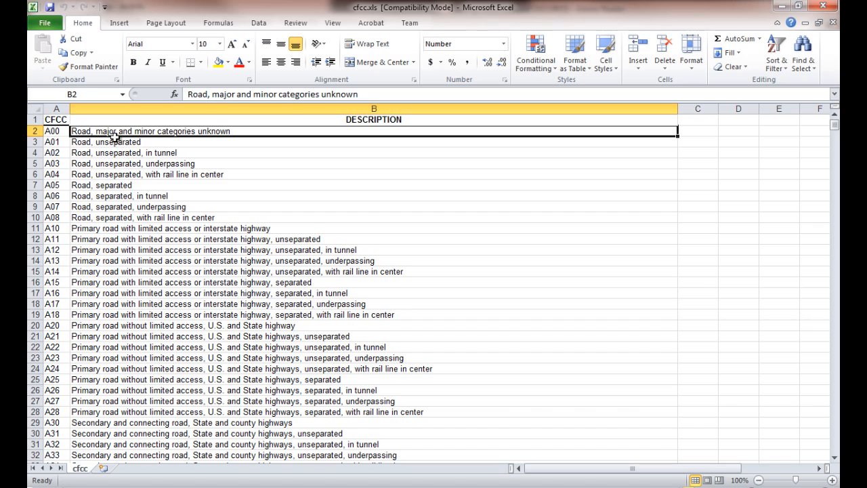
pyautogui.click(114, 155)
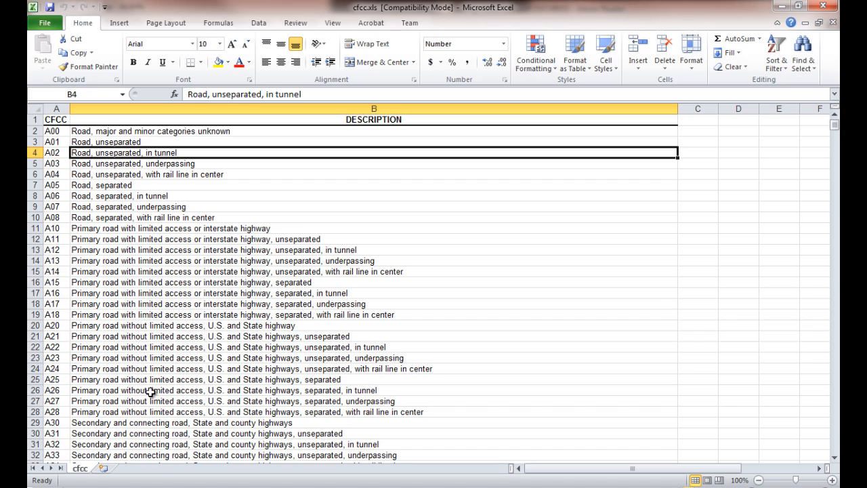
pyautogui.scroll(-1, 170, 383)
pyautogui.scroll(-9, 171, 383)
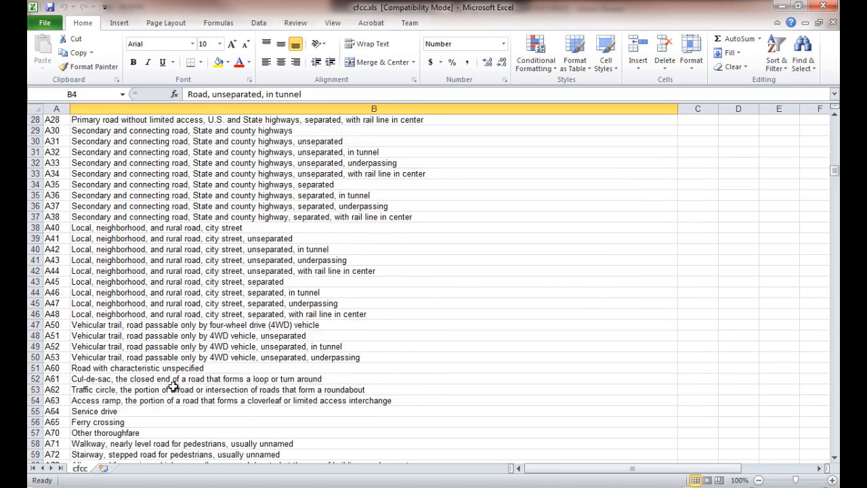
pyautogui.scroll(-3, 173, 386)
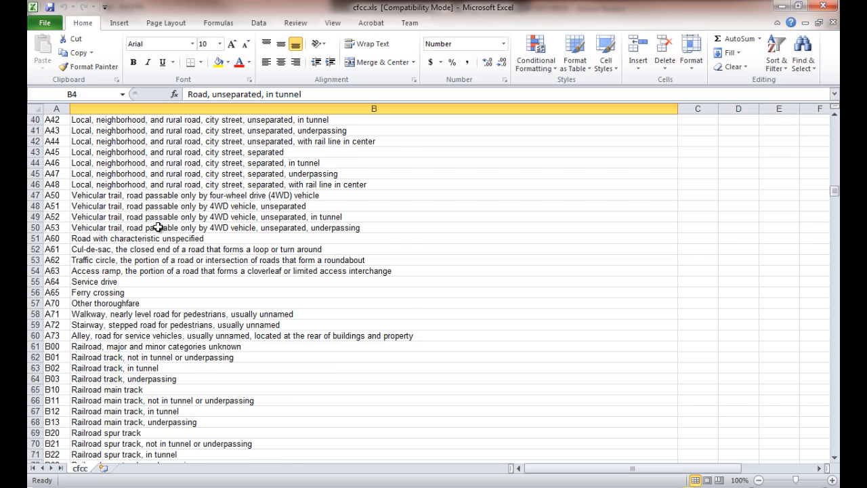
pyautogui.scroll(-4, 142, 304)
pyautogui.scroll(-3, 141, 308)
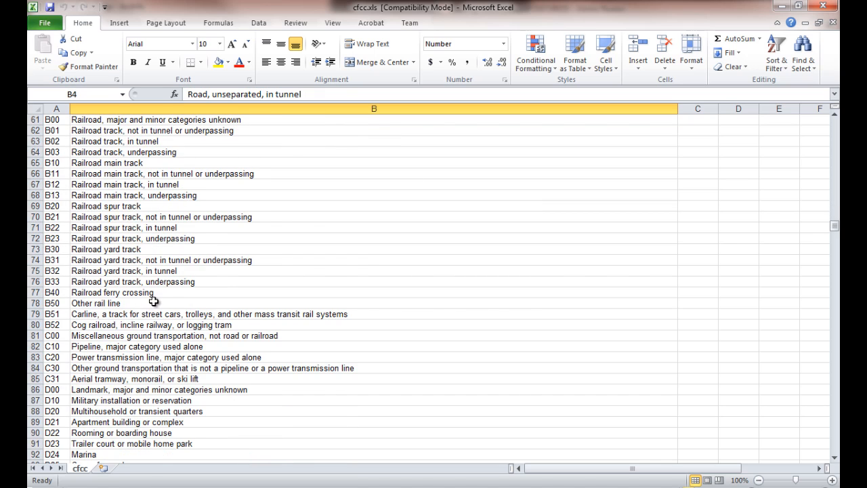
pyautogui.scroll(-3, 142, 311)
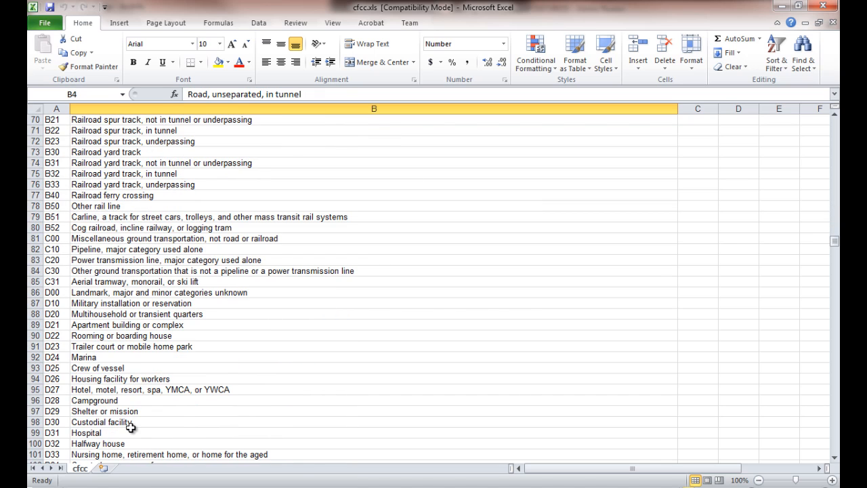
pyautogui.scroll(-6, 131, 426)
pyautogui.scroll(-8, 132, 427)
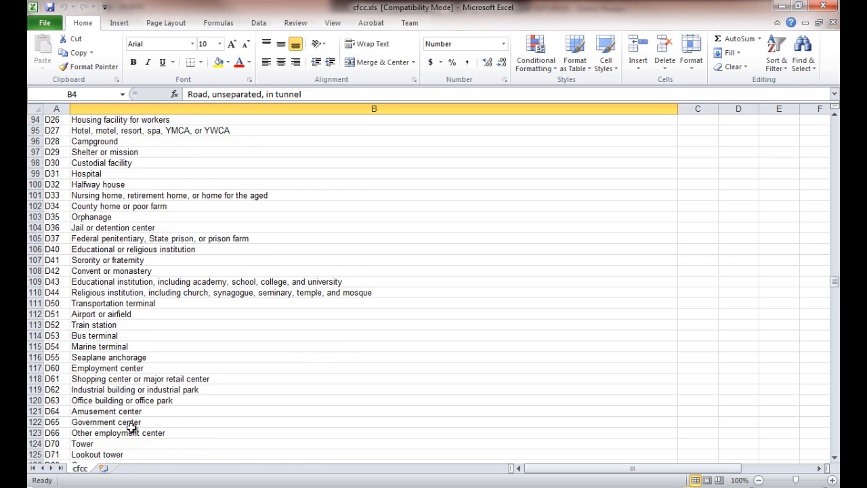
pyautogui.scroll(-3, 131, 425)
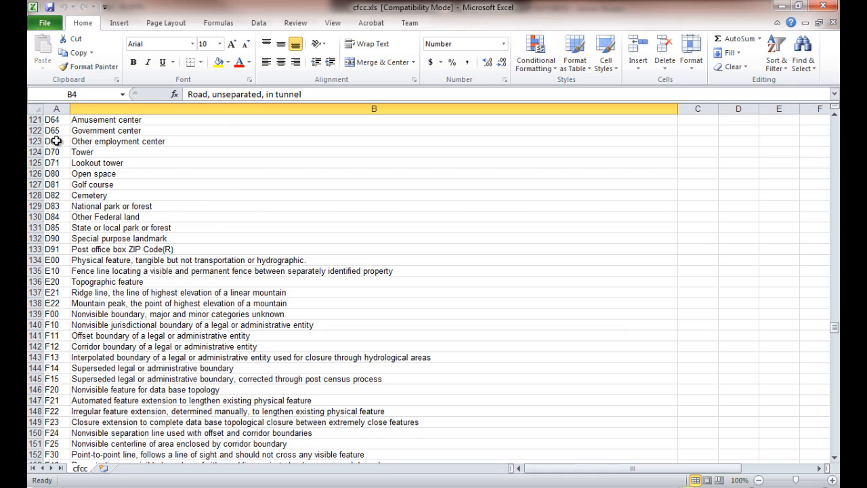
# - Review the road and railroad codes again, and examine C10, D22, D20 and the remaining D landmark codes with their descriptions
pyautogui.scroll(20, 94, 205)
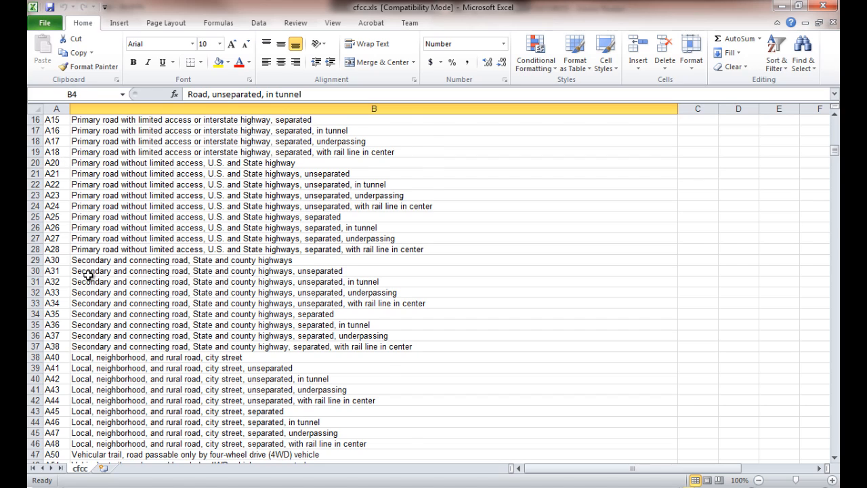
pyautogui.scroll(-15, 88, 274)
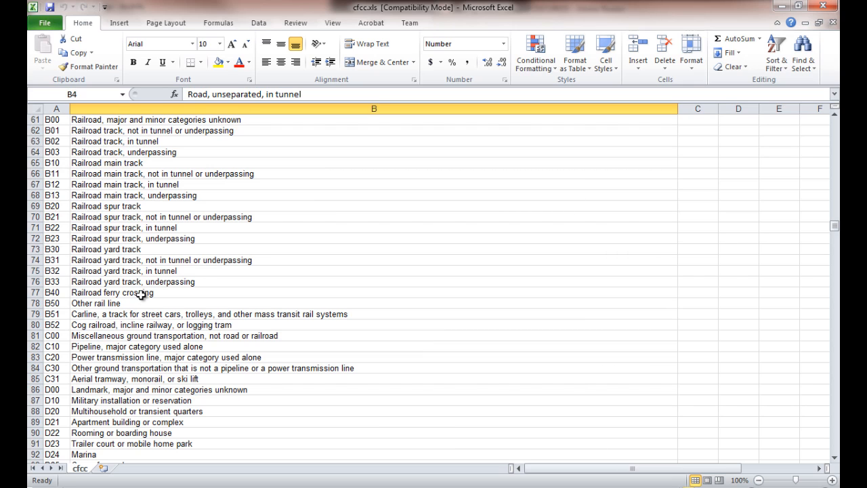
pyautogui.scroll(-3, 85, 359)
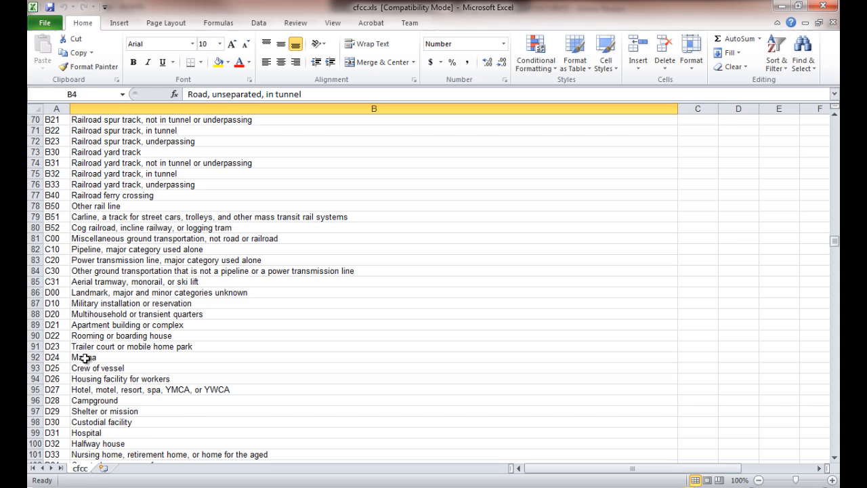
pyautogui.click(61, 250)
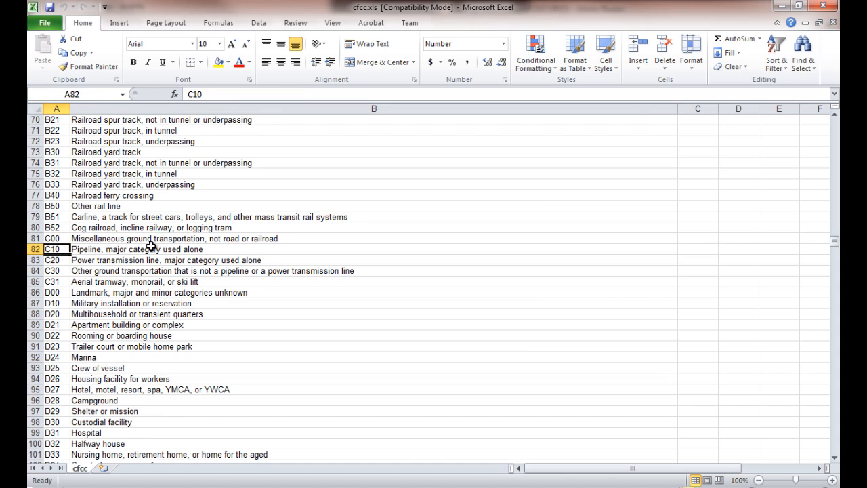
pyautogui.click(130, 250)
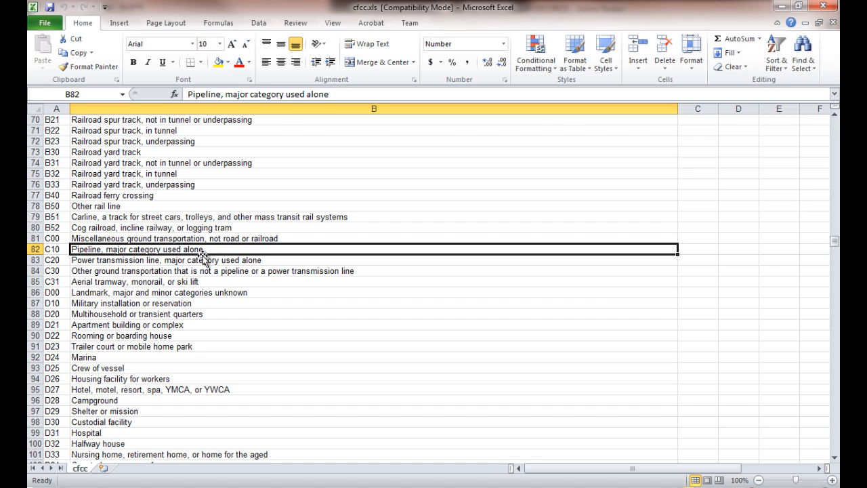
pyautogui.click(75, 336)
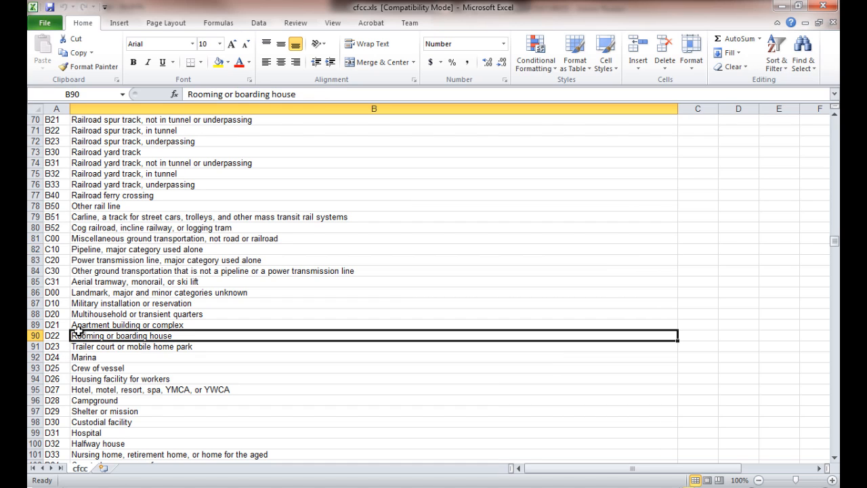
pyautogui.click(59, 314)
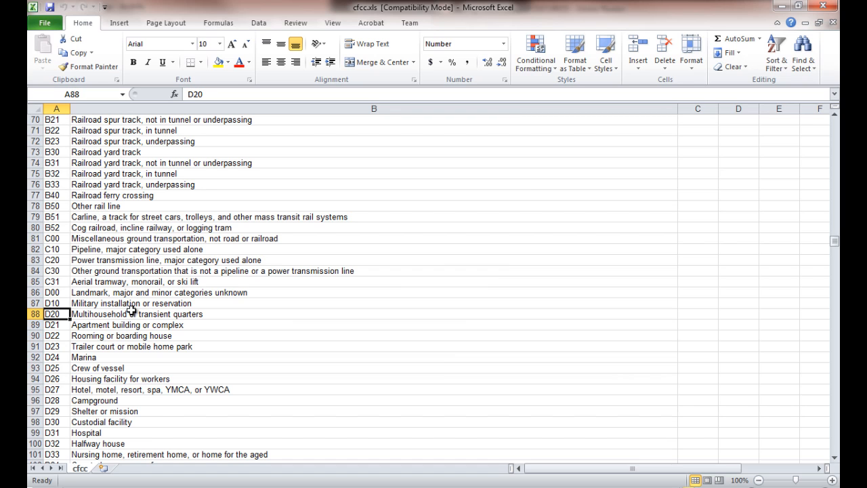
pyautogui.scroll(-11, 117, 385)
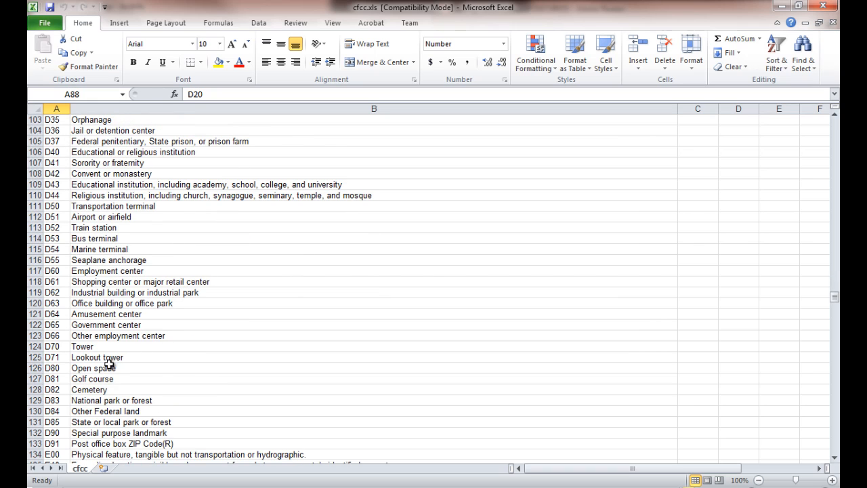
pyautogui.scroll(-3, 106, 279)
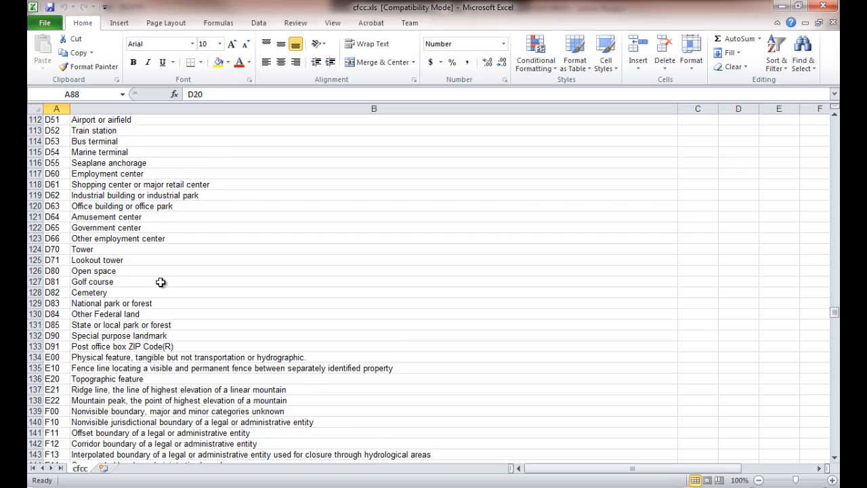
# - Examine the E physical feature codes such as E10 fence line, and the F boundary codes around F13, with their descriptions
pyautogui.scroll(-1, 155, 278)
pyautogui.scroll(-12, 151, 331)
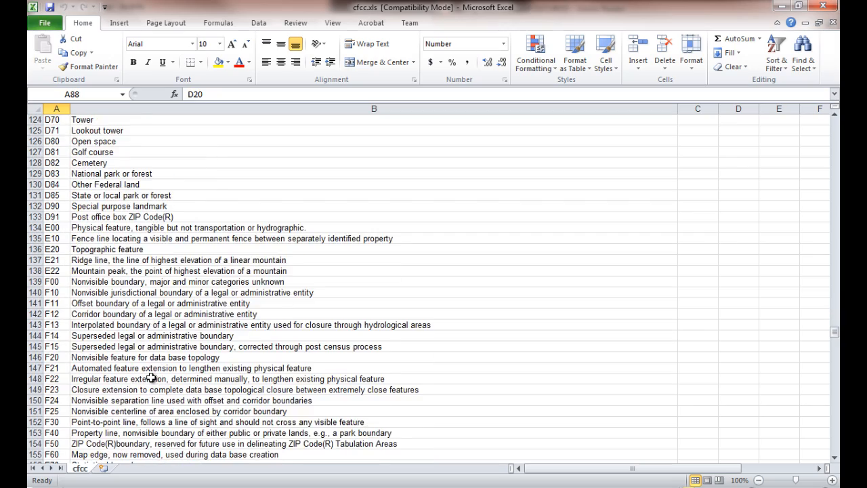
pyautogui.scroll(5, 147, 374)
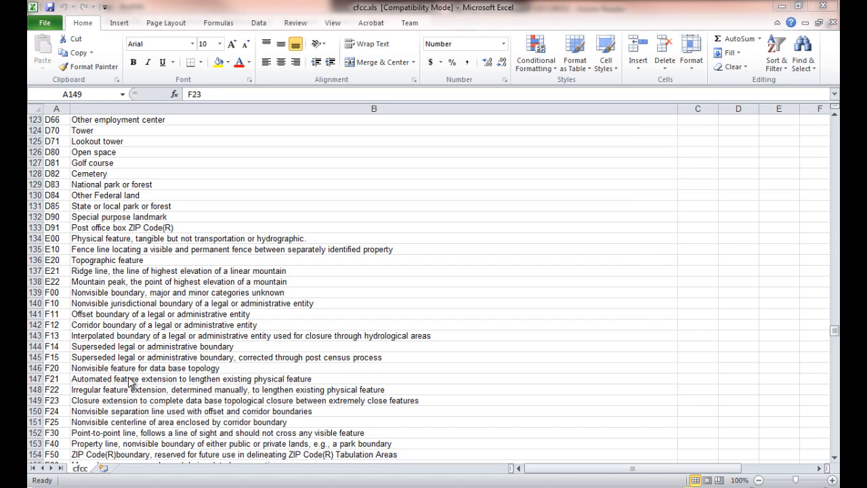
pyautogui.click(81, 249)
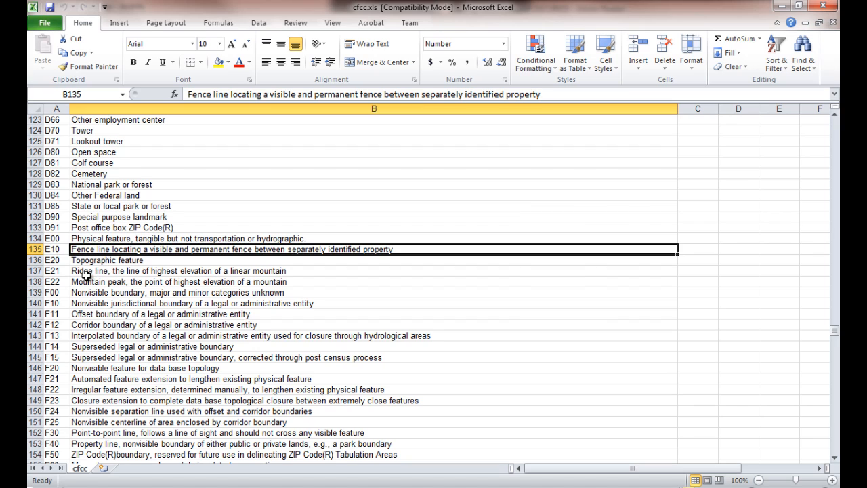
pyautogui.click(65, 336)
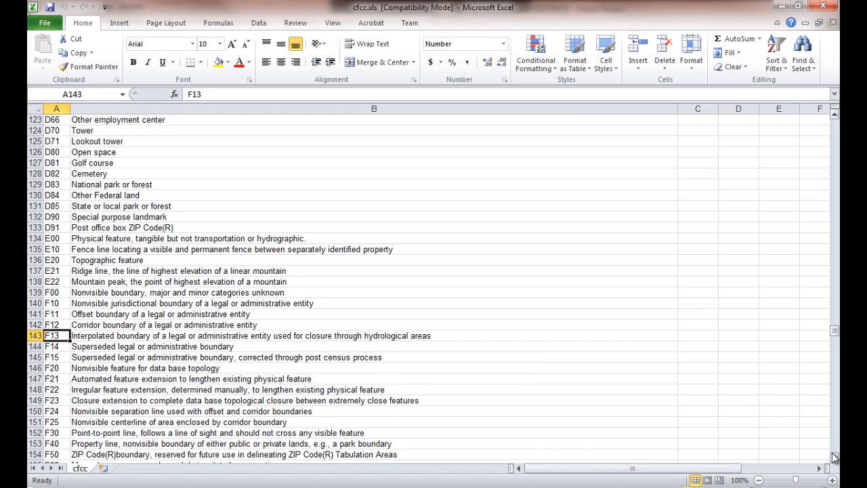
# - Examine the H water feature codes, including H12 and H21, through to the X00 entry ending the list
pyautogui.moveTo(833, 458); pyautogui.dragTo(833, 458)
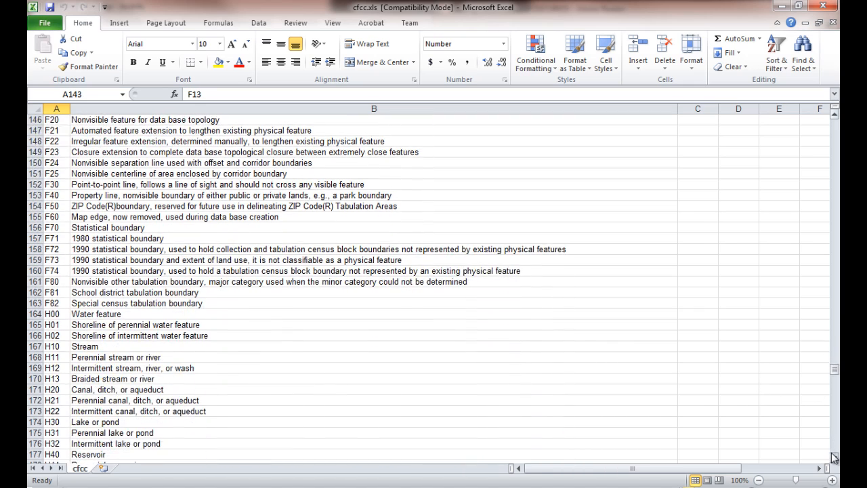
pyautogui.click(76, 335)
pyautogui.click(54, 370)
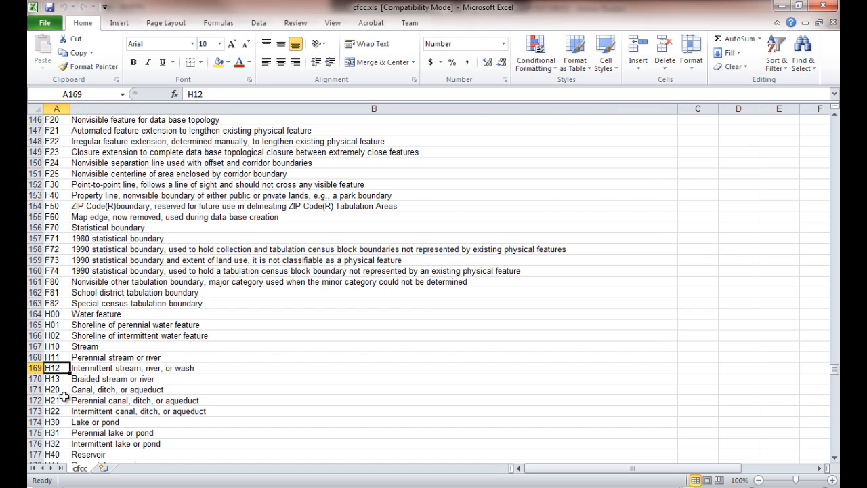
pyautogui.click(59, 400)
pyautogui.scroll(-3, 128, 412)
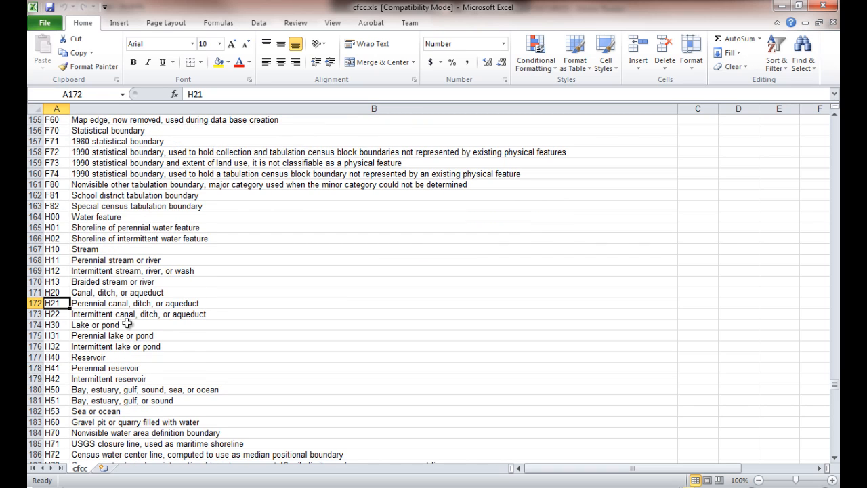
pyautogui.scroll(-1, 141, 335)
pyautogui.scroll(-3, 141, 334)
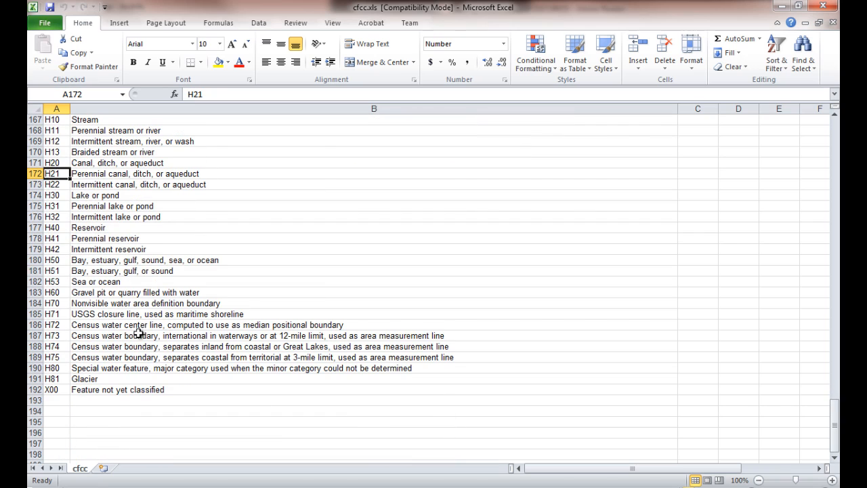
pyautogui.click(51, 390)
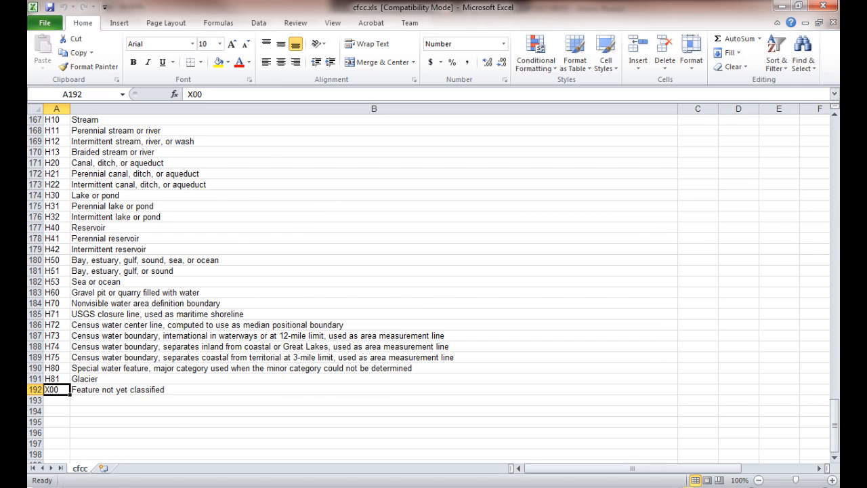
# - Switch to cfcc.dbf, widen the SPEED_LIMI and DISPLAY_CL columns to read them, and select the FCC column
pyautogui.hotkey('alt', 'Tab')
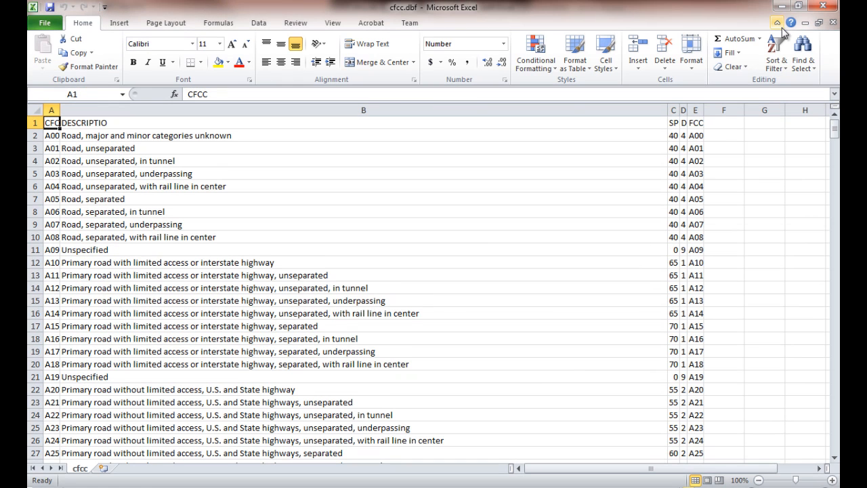
pyautogui.doubleClick(678, 110)
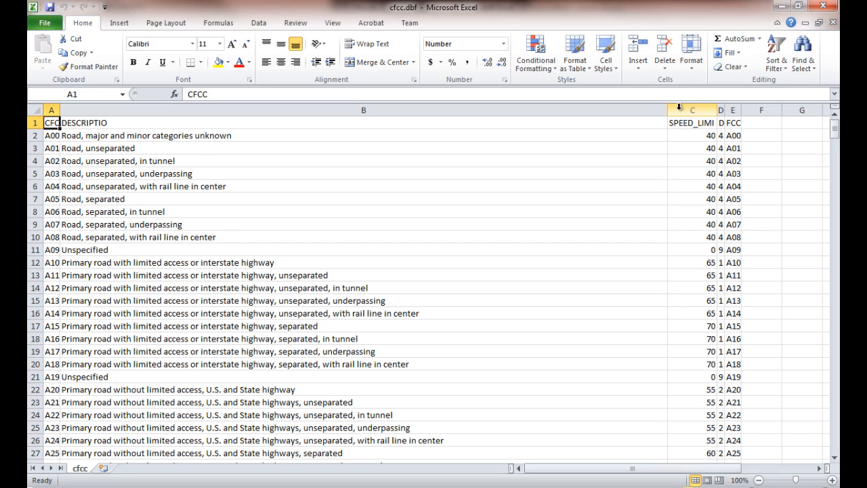
pyautogui.moveTo(715, 113); pyautogui.dragTo(727, 113)
pyautogui.click(719, 110)
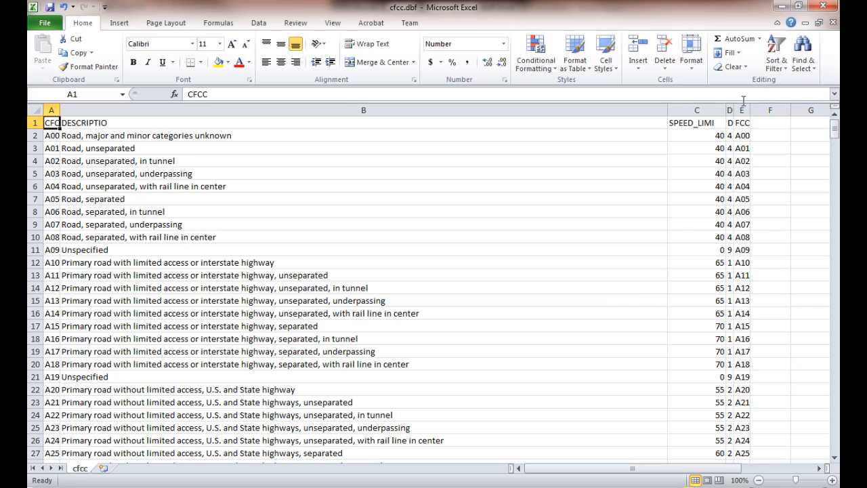
pyautogui.moveTo(737, 109); pyautogui.dragTo(794, 110)
pyautogui.click(777, 109)
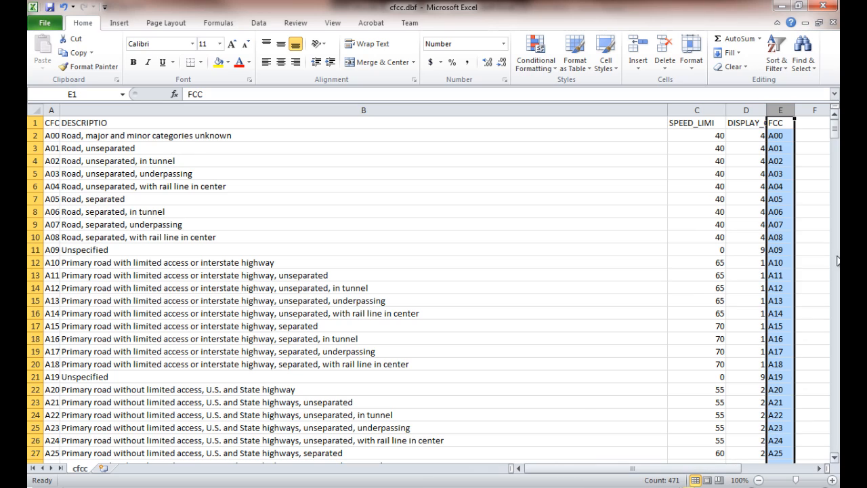
# - Examine the end of the cfcc.dbf table, checking the H61 and both H62 rows, and return to its beginning
pyautogui.moveTo(834, 126); pyautogui.dragTo(830, 469)
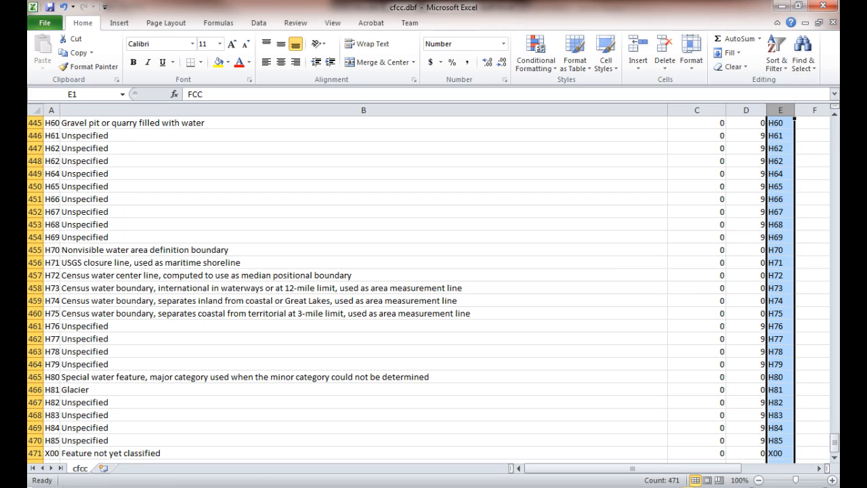
pyautogui.click(64, 199)
pyautogui.click(51, 164)
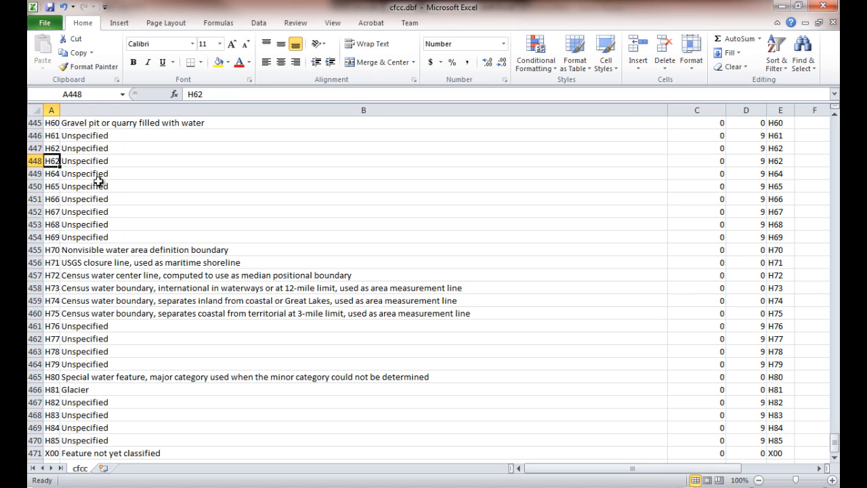
pyautogui.click(57, 135)
pyautogui.click(56, 149)
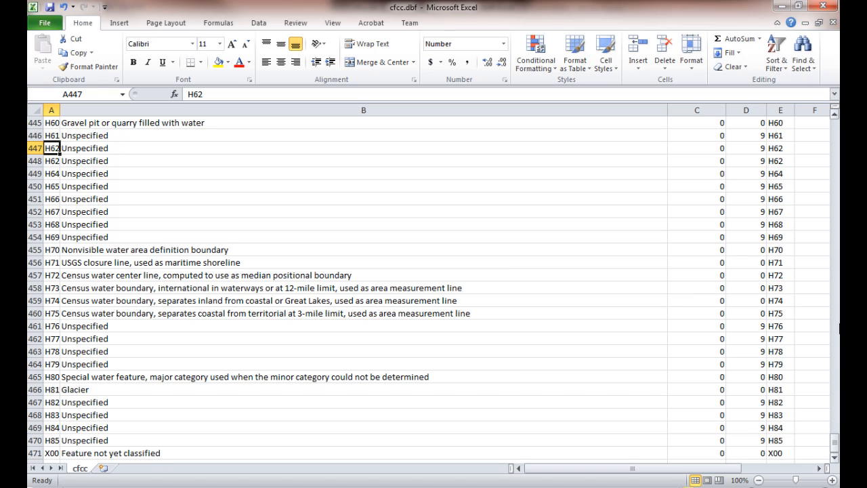
pyautogui.moveTo(835, 443); pyautogui.dragTo(836, 95)
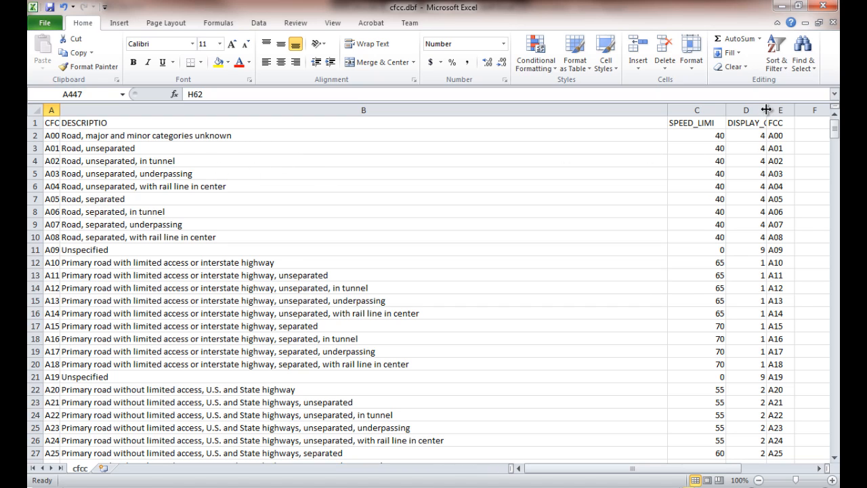
# - Widen the DISPLAY_CL, FCC and CFCC columns so their full headers can be read, and select the CFCC column
pyautogui.moveTo(765, 110); pyautogui.dragTo(781, 109)
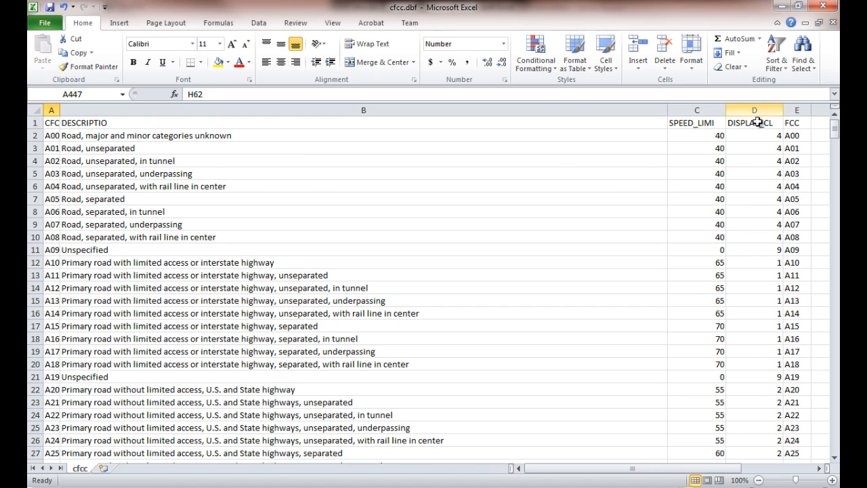
pyautogui.moveTo(663, 472); pyautogui.dragTo(700, 474)
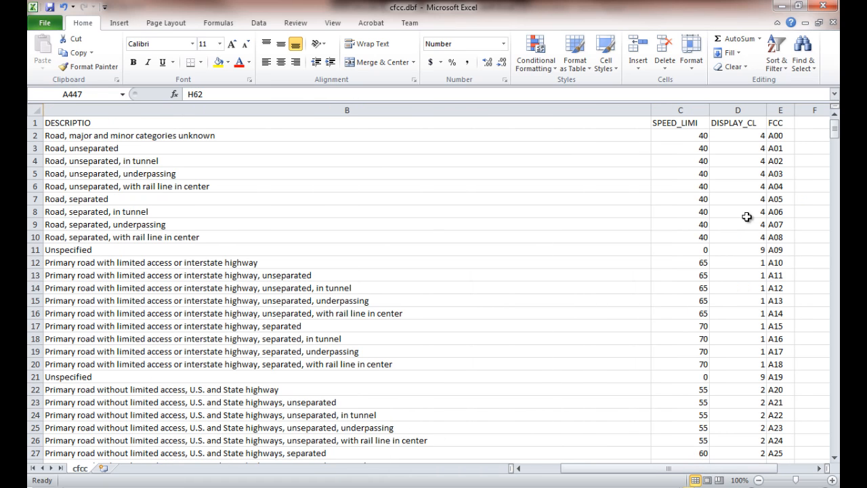
pyautogui.moveTo(794, 111); pyautogui.dragTo(806, 114)
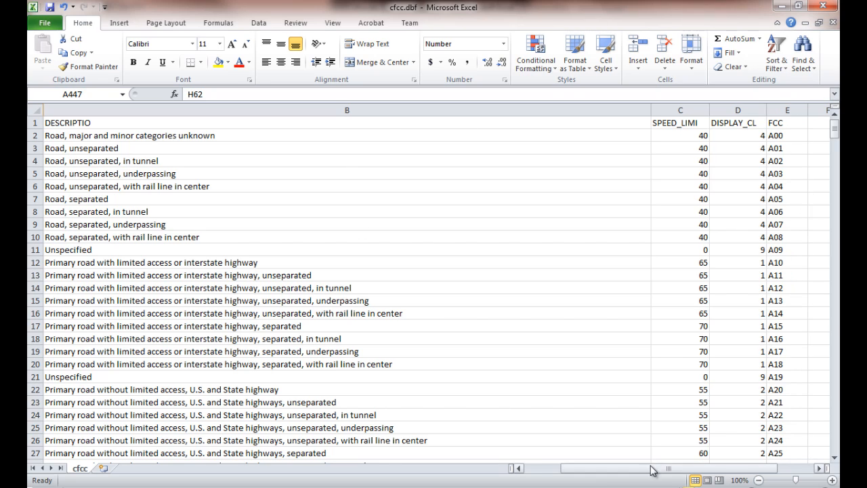
pyautogui.moveTo(652, 474); pyautogui.dragTo(571, 472)
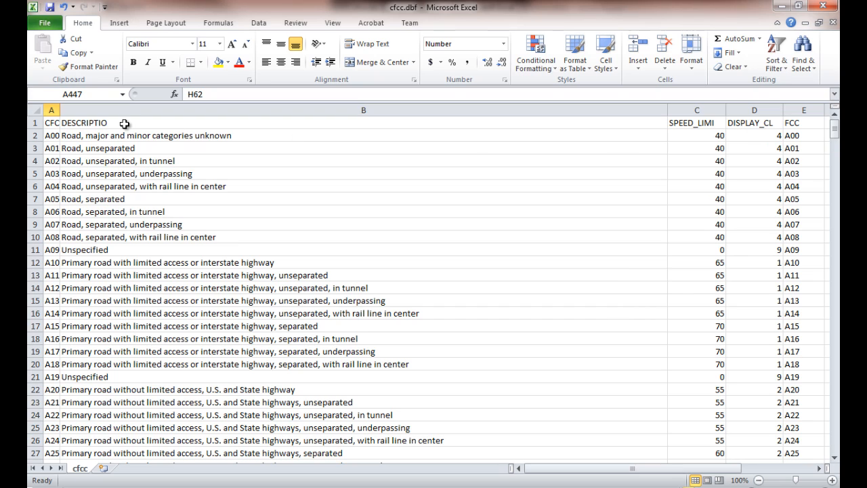
pyautogui.click(91, 123)
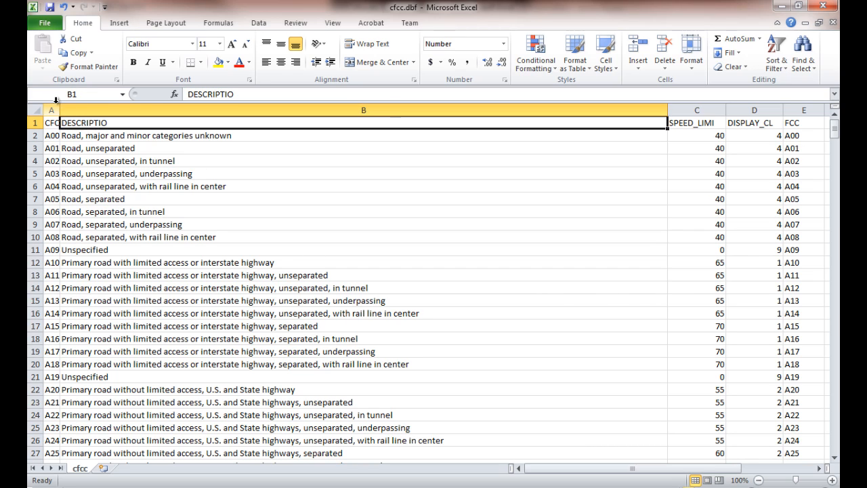
pyautogui.moveTo(59, 110); pyautogui.dragTo(69, 110)
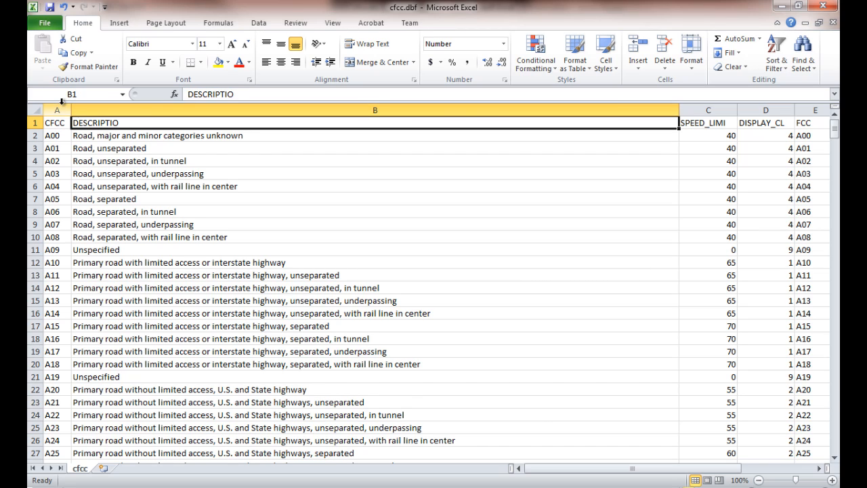
pyautogui.click(55, 108)
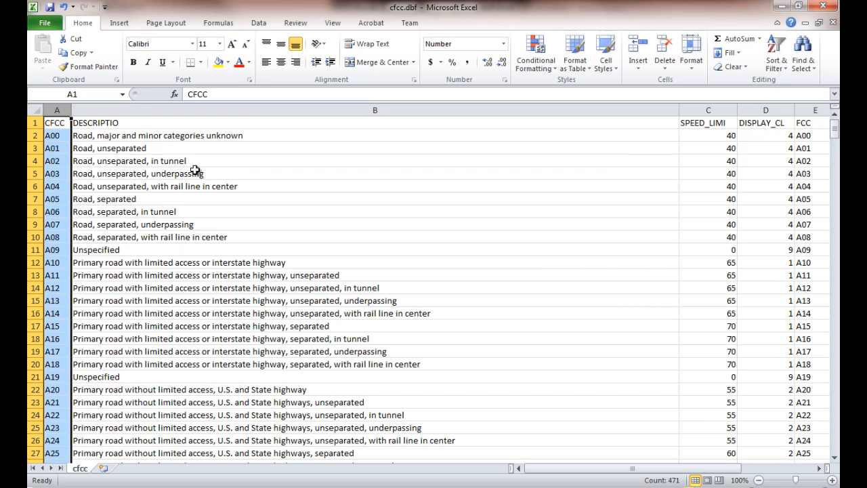
# - Close cfcc.dbf without saving changes, look back over cfcc.xls up to the A road codes, and close it
pyautogui.click(824, 6)
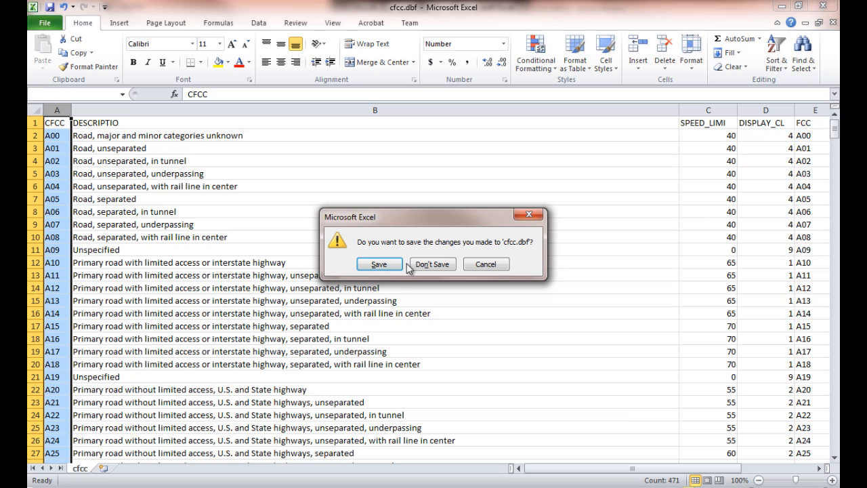
pyautogui.click(425, 265)
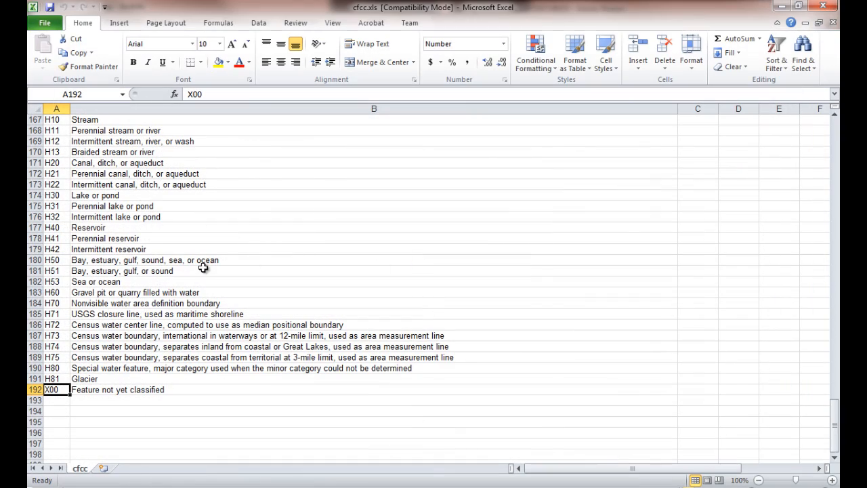
pyautogui.scroll(20, 136, 216)
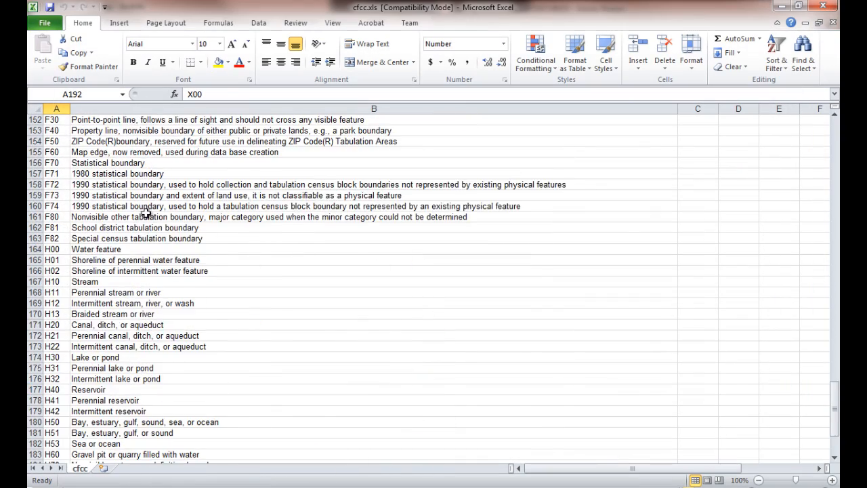
pyautogui.scroll(20, 154, 225)
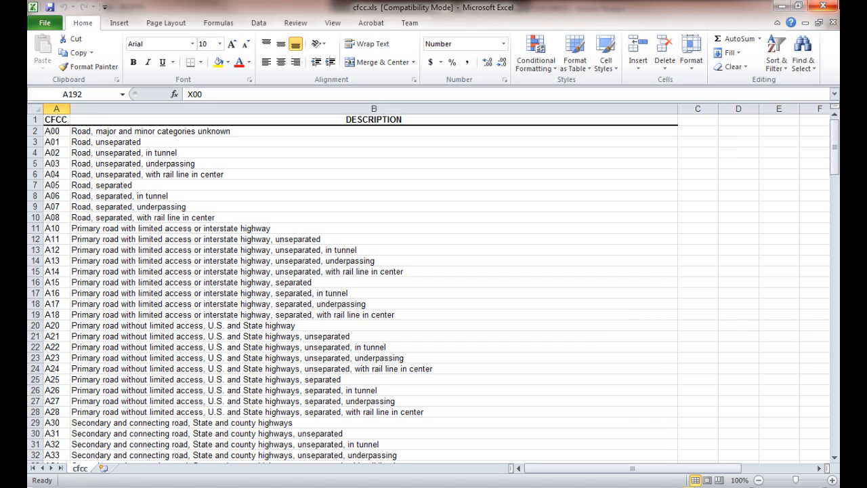
pyautogui.click(821, 8)
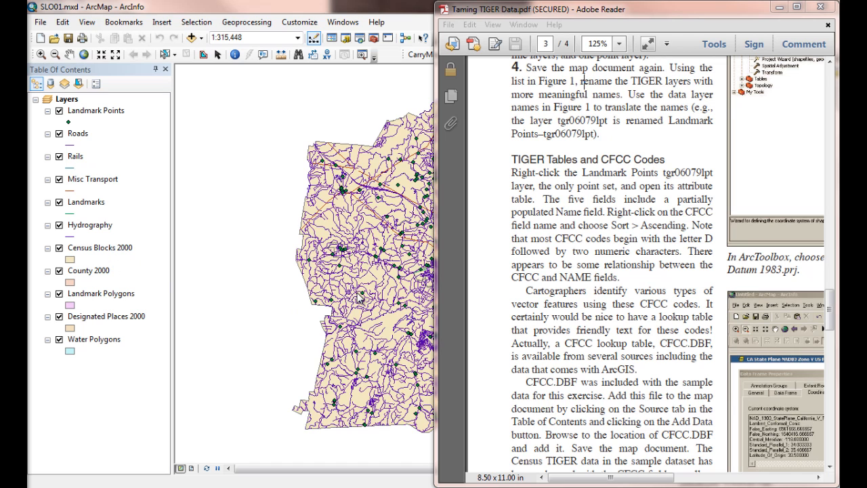
# - Switch to the ArcMap window and open the attribute table of the Landmark Points layer
pyautogui.click(347, 12)
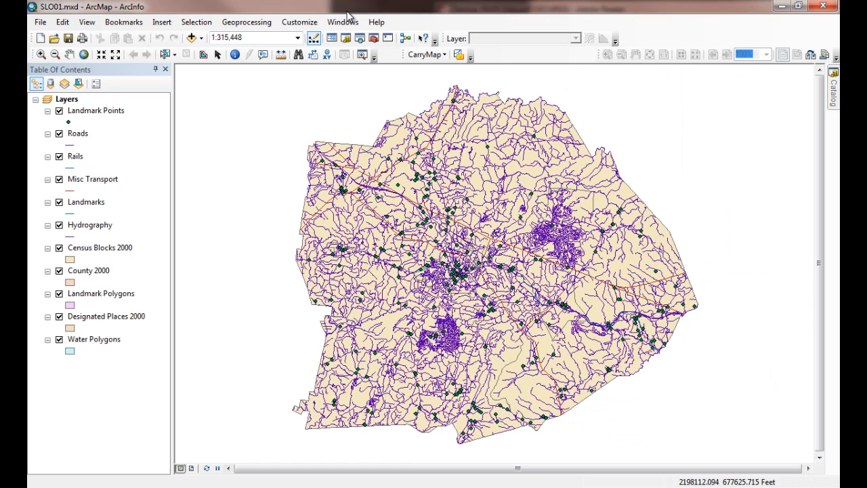
pyautogui.click(97, 111)
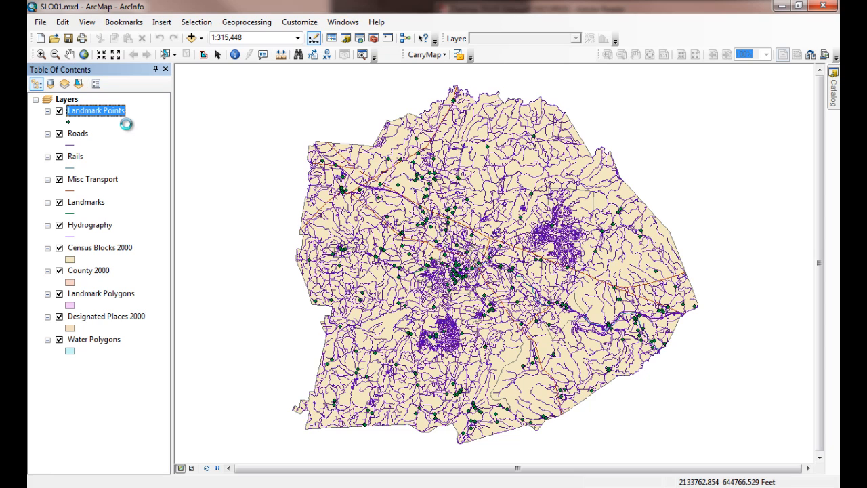
pyautogui.rightClick(126, 124)
pyautogui.click(131, 147)
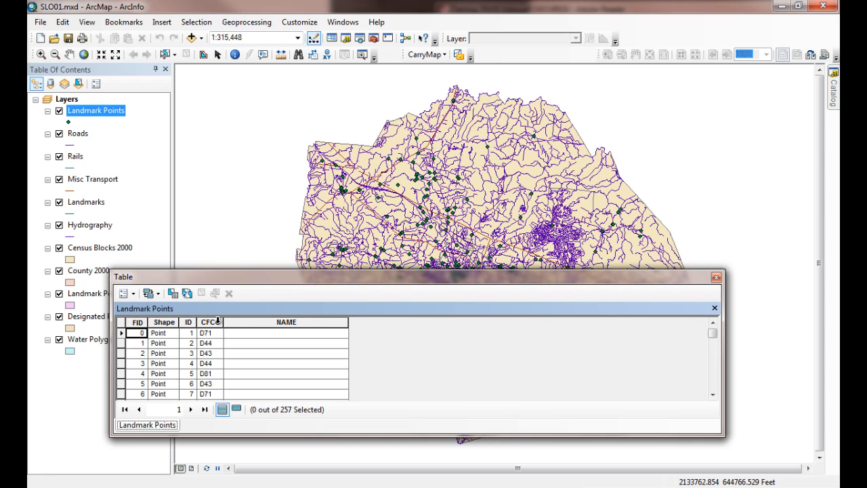
# - Select the CFCC field in the Landmark Points table and enlarge the table window to show more records
pyautogui.click(207, 323)
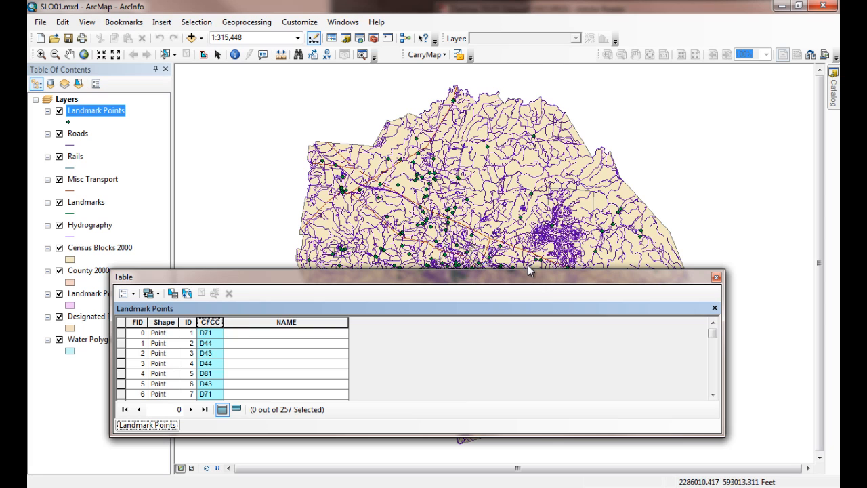
pyautogui.moveTo(526, 271); pyautogui.dragTo(527, 95)
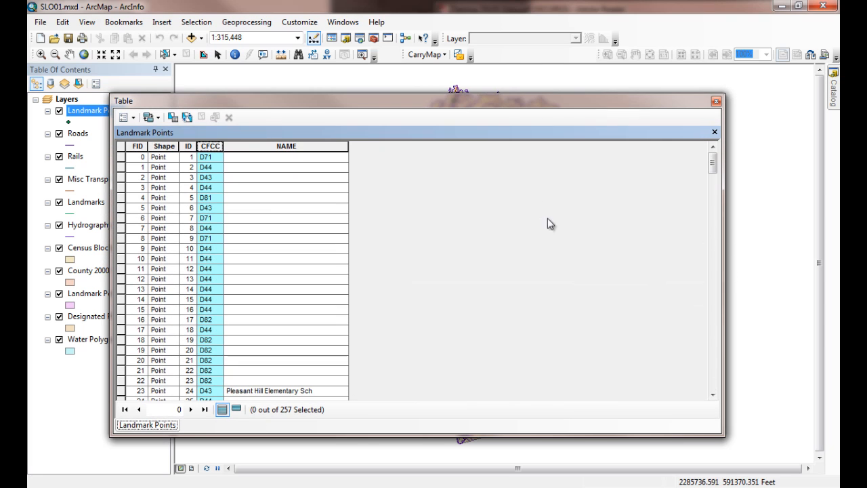
pyautogui.moveTo(714, 165); pyautogui.dragTo(623, 159)
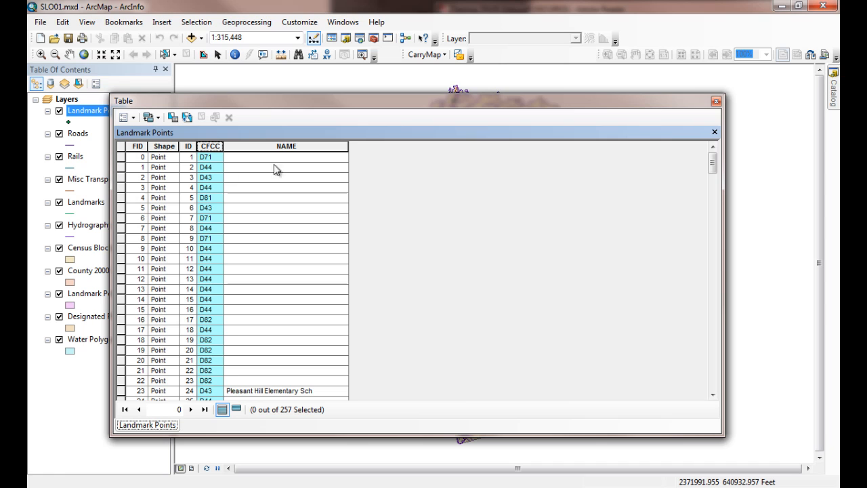
# - Sort the Landmark Points table by NAME in ascending order and go to the named records at its end
pyautogui.click(305, 144)
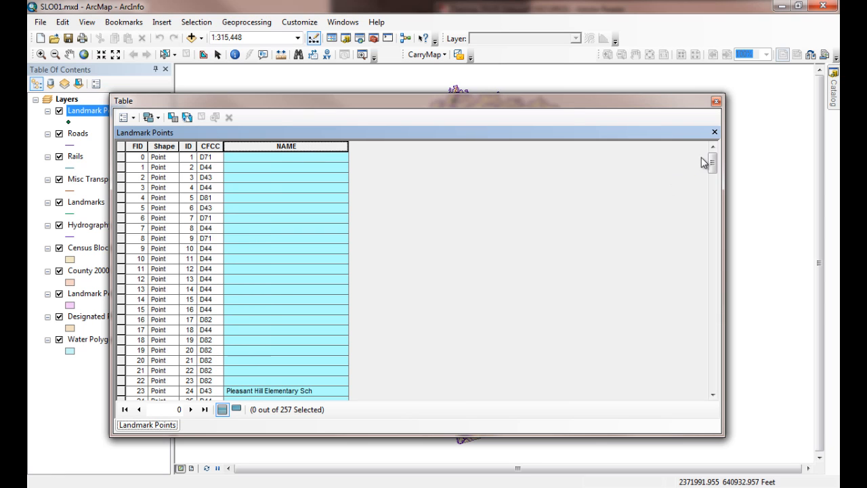
pyautogui.rightClick(279, 145)
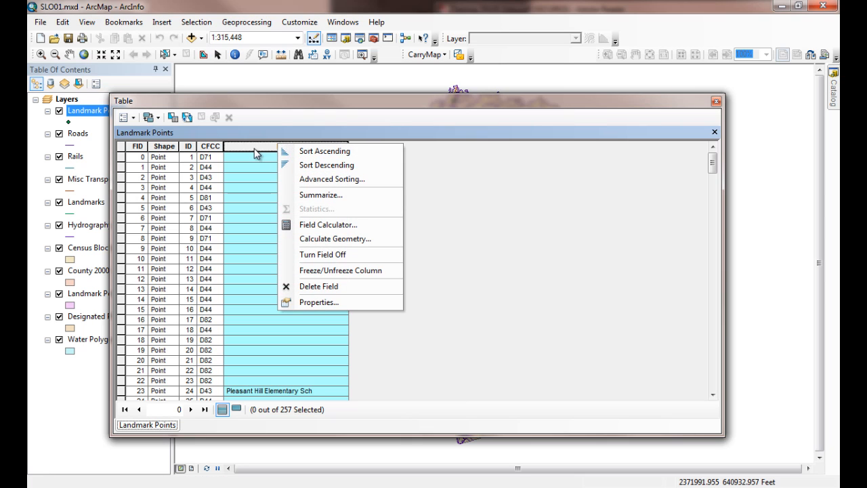
pyautogui.click(337, 155)
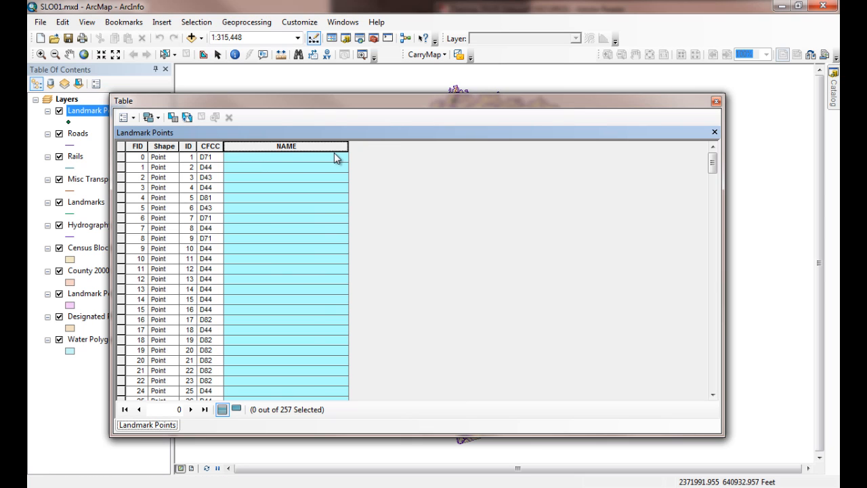
pyautogui.moveTo(712, 162); pyautogui.dragTo(737, 383)
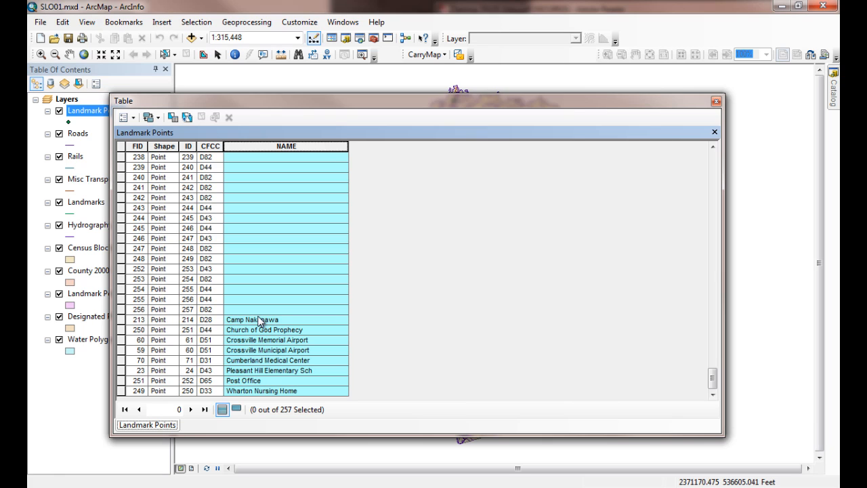
# - Examine the named landmark records one by one, including Post Office, Church of God Prophecy, Camp Nakanawa, both airports, Cumberland Medical Center and Wharton Nursing Home
pyautogui.click(249, 381)
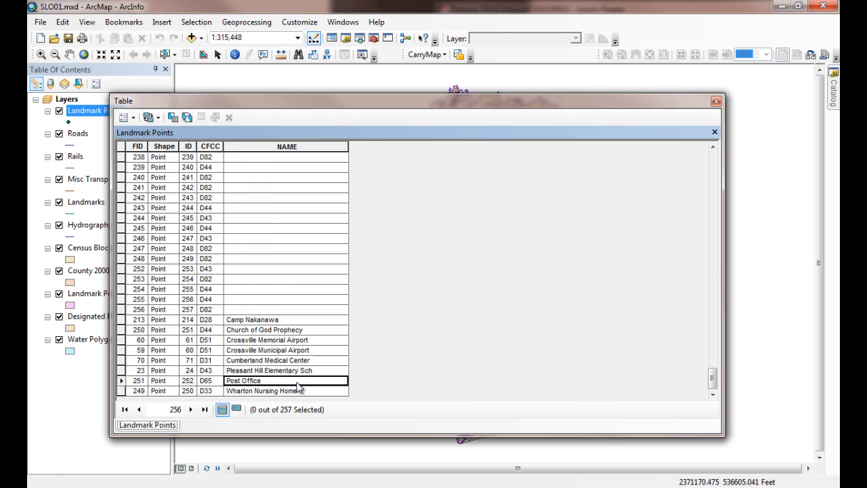
pyautogui.click(256, 330)
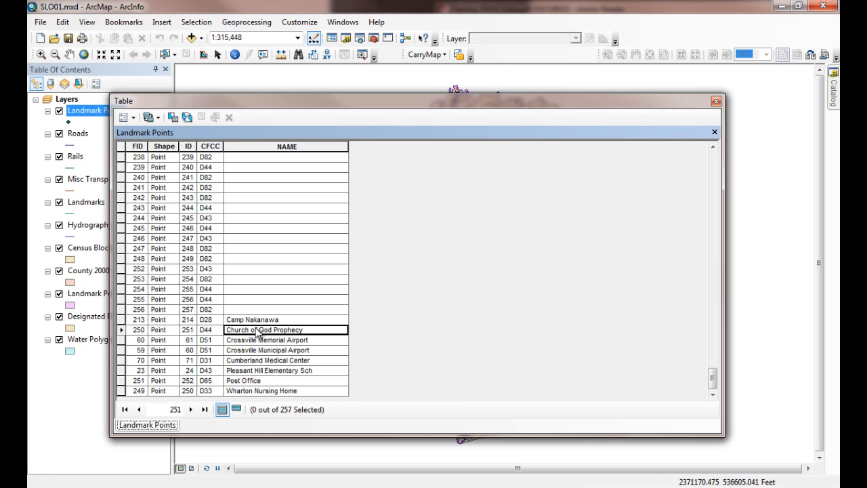
pyautogui.click(257, 320)
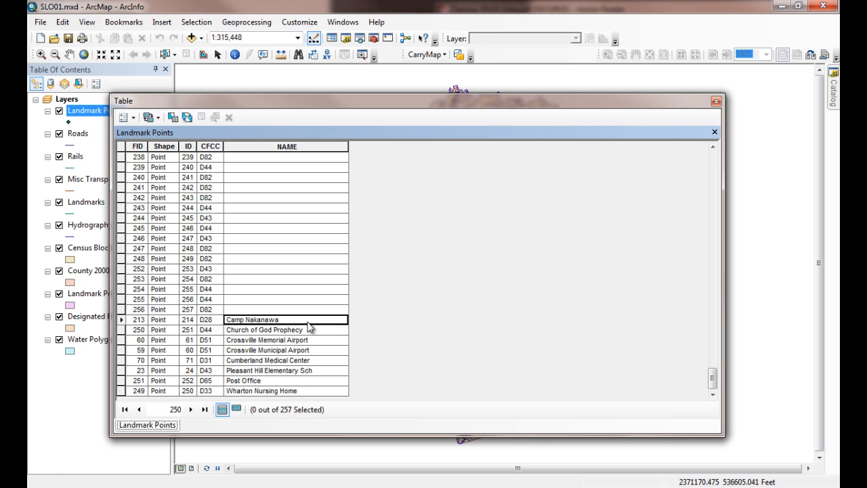
pyautogui.click(277, 340)
pyautogui.click(275, 350)
pyautogui.click(273, 361)
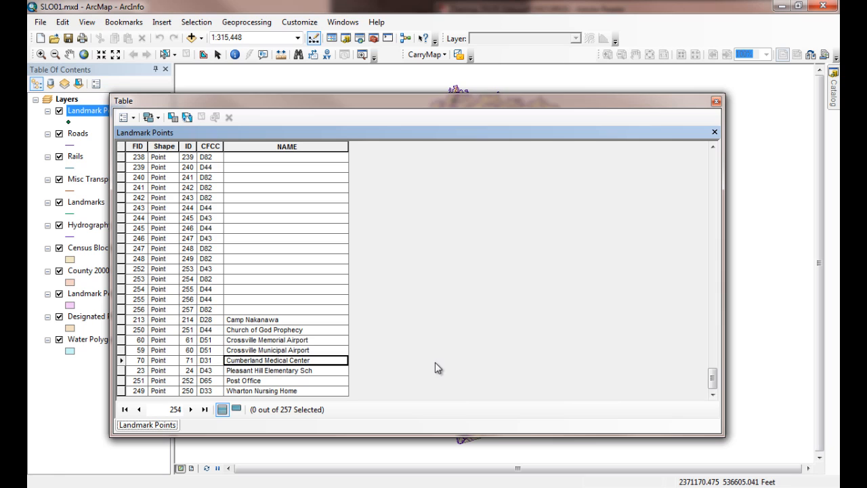
pyautogui.click(258, 391)
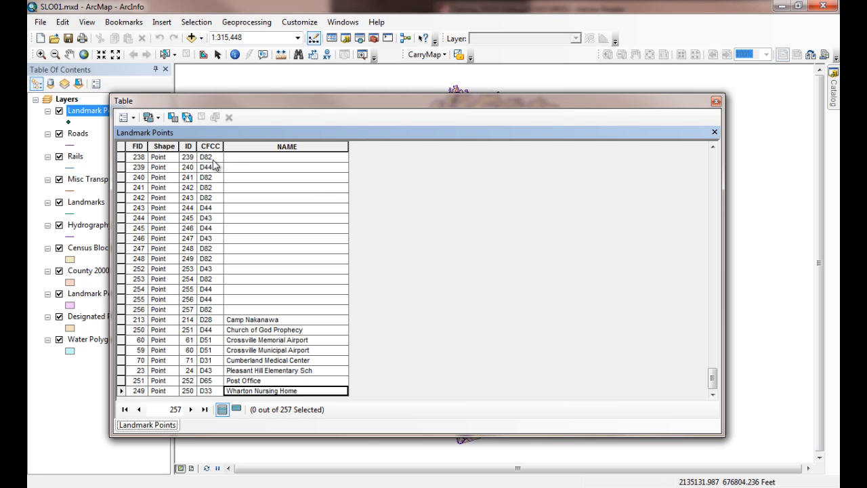
# - Close the Landmark Points table and open the attribute table of the Hydrography layer
pyautogui.click(717, 101)
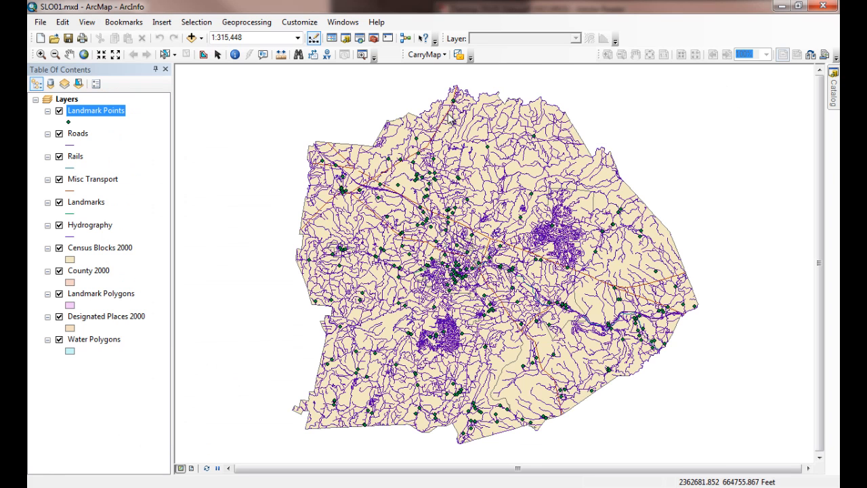
pyautogui.click(78, 228)
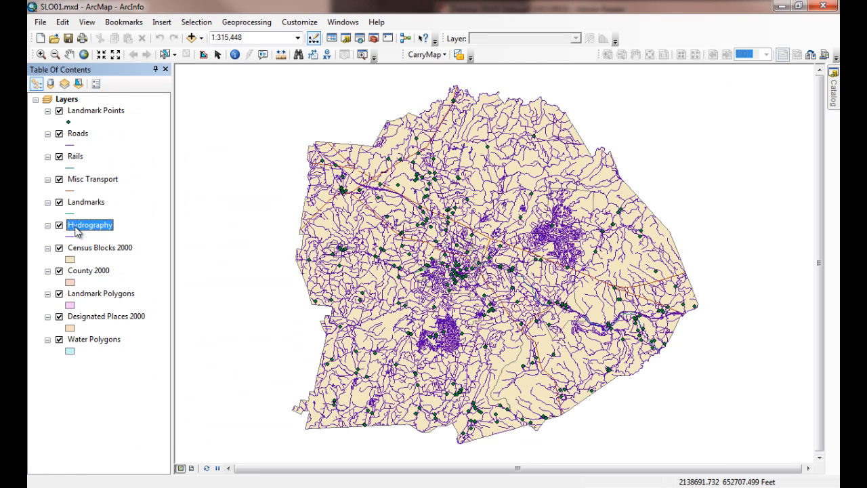
pyautogui.rightClick(77, 228)
pyautogui.click(113, 247)
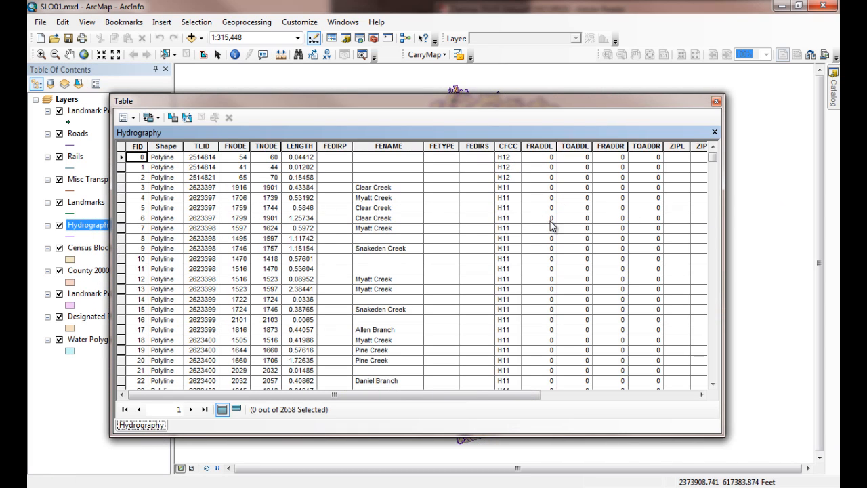
# - Inspect the FENAME, FRADDL and TOADDL fields in the Hydrography table, selecting each column in turn
pyautogui.click(382, 147)
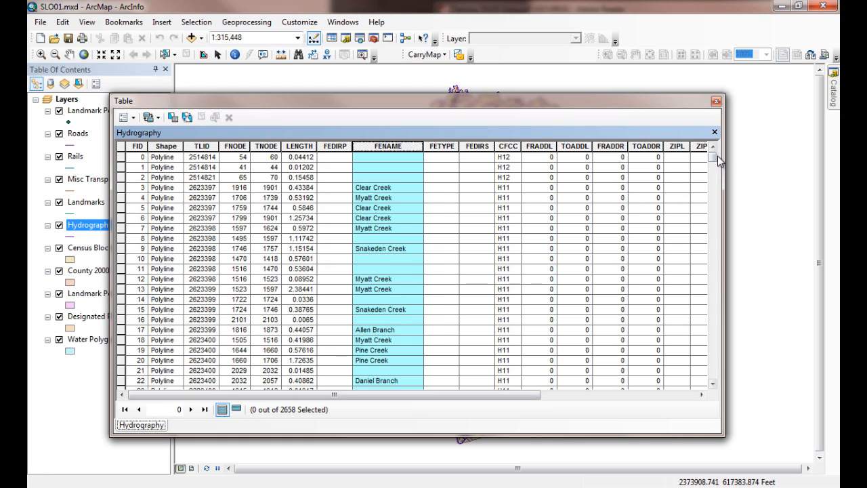
pyautogui.moveTo(714, 162)
pyautogui.mouseDown()
pyautogui.moveTo(717, 223)
pyautogui.moveTo(713, 153)
pyautogui.mouseUp()
pyautogui.moveTo(503, 397); pyautogui.dragTo(634, 398)
pyautogui.click(383, 146)
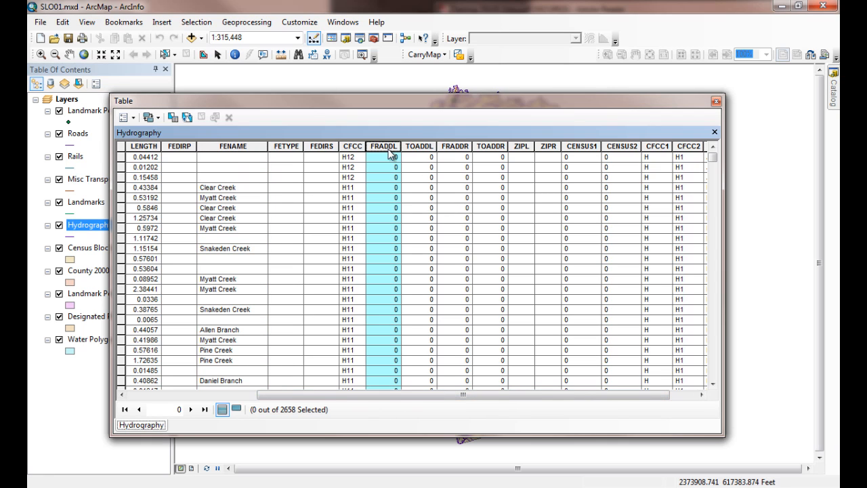
pyautogui.click(426, 146)
pyautogui.moveTo(712, 158)
pyautogui.mouseDown()
pyautogui.moveTo(720, 270)
pyautogui.moveTo(724, 157)
pyautogui.mouseUp()
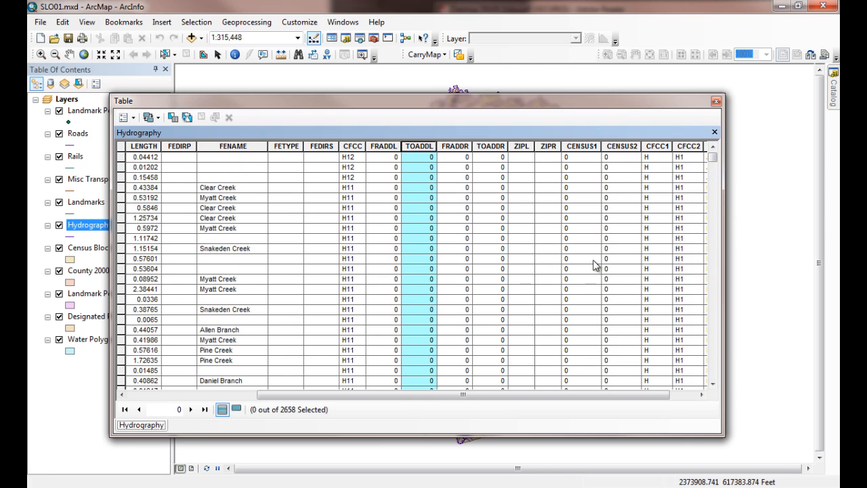